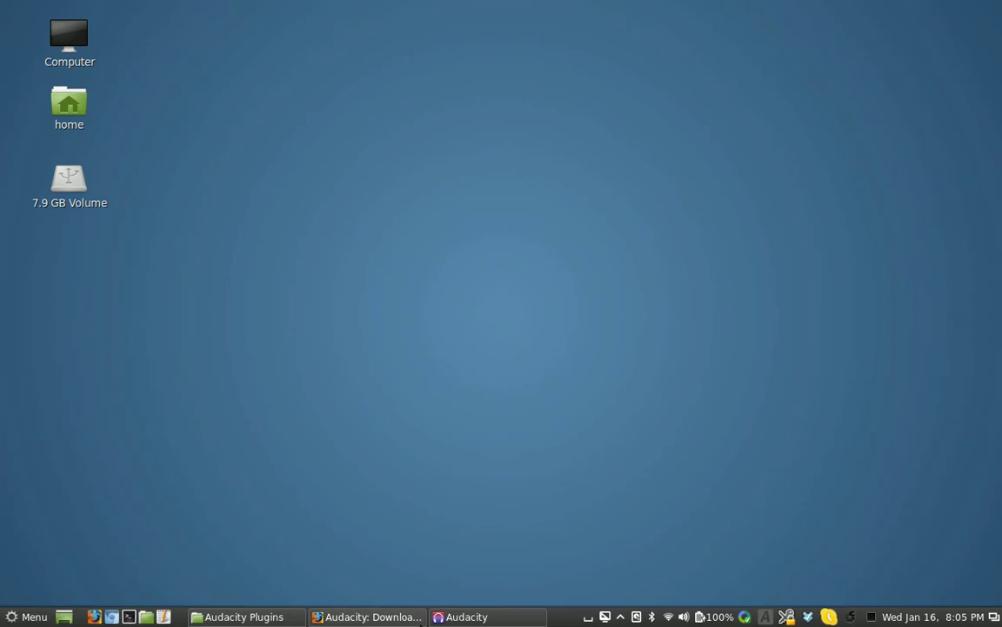
Switch to the open Audacity window
left_click(449, 619)
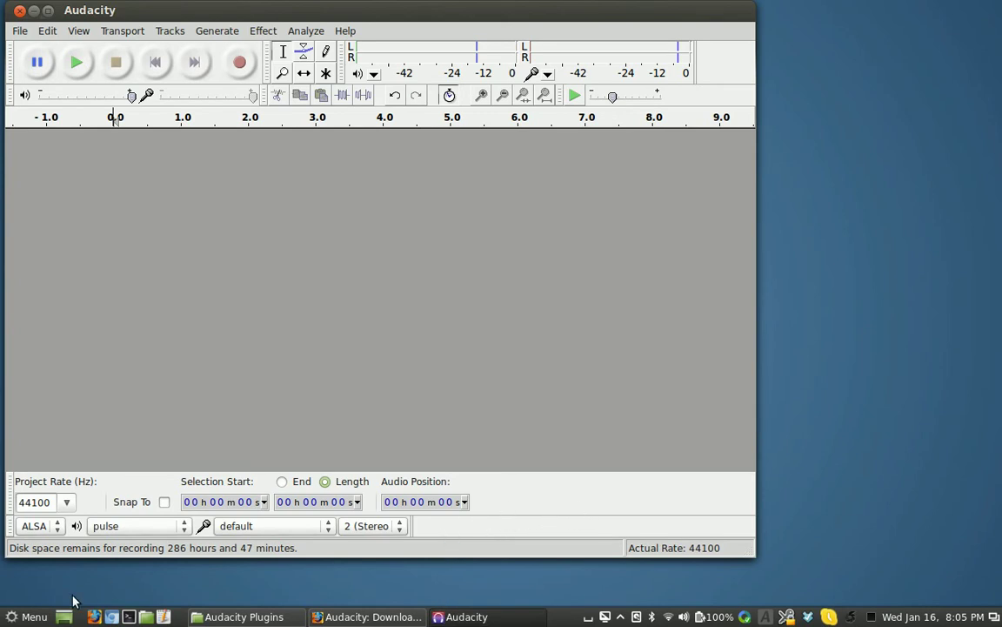
Launch EasyTAG to look at its tag-editing window and exit the program
left_click(33, 617)
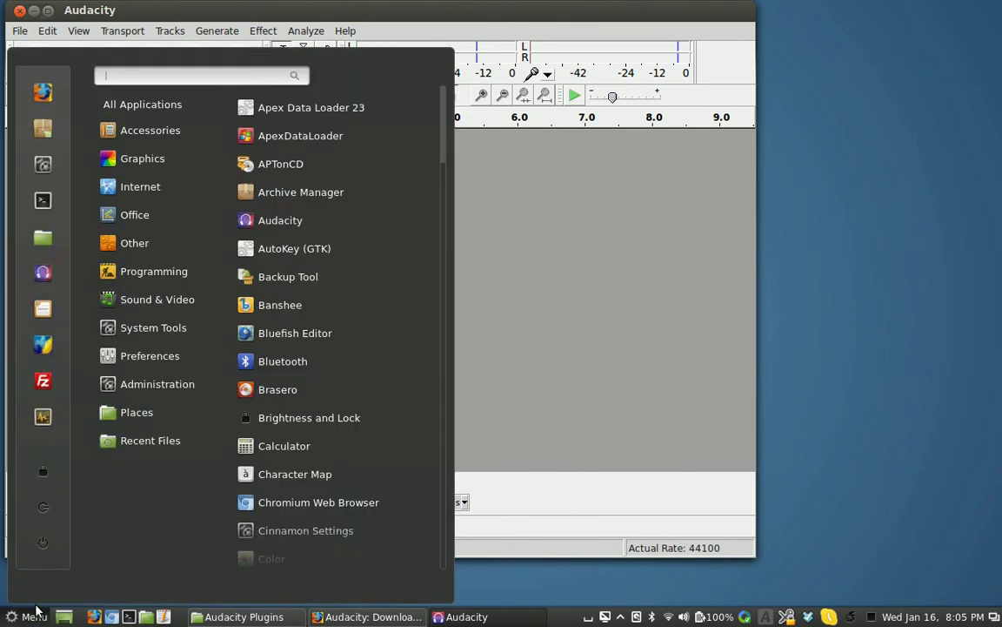
left_click(45, 313)
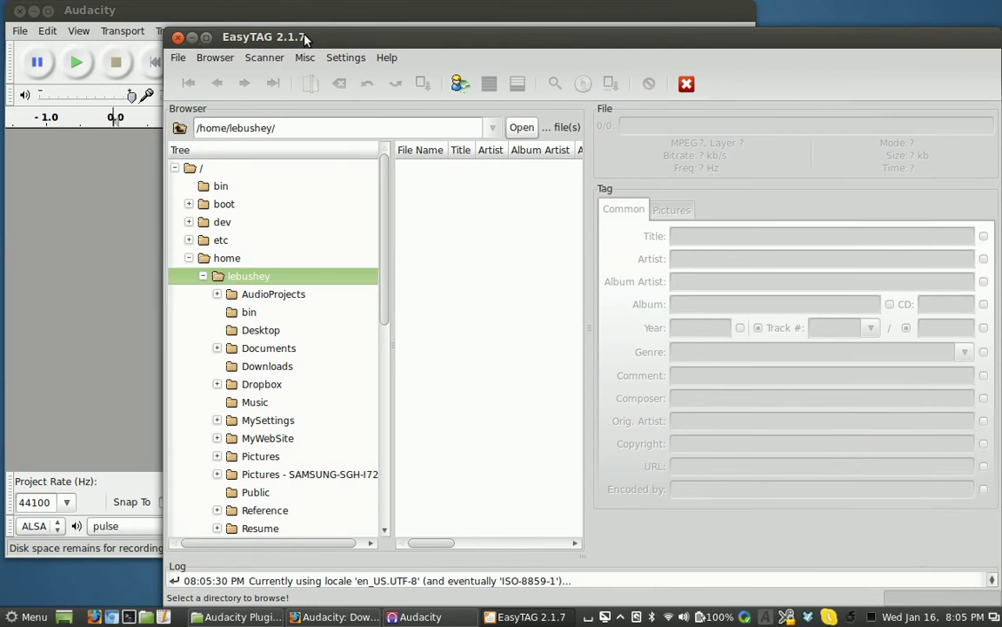
left_click(177, 38)
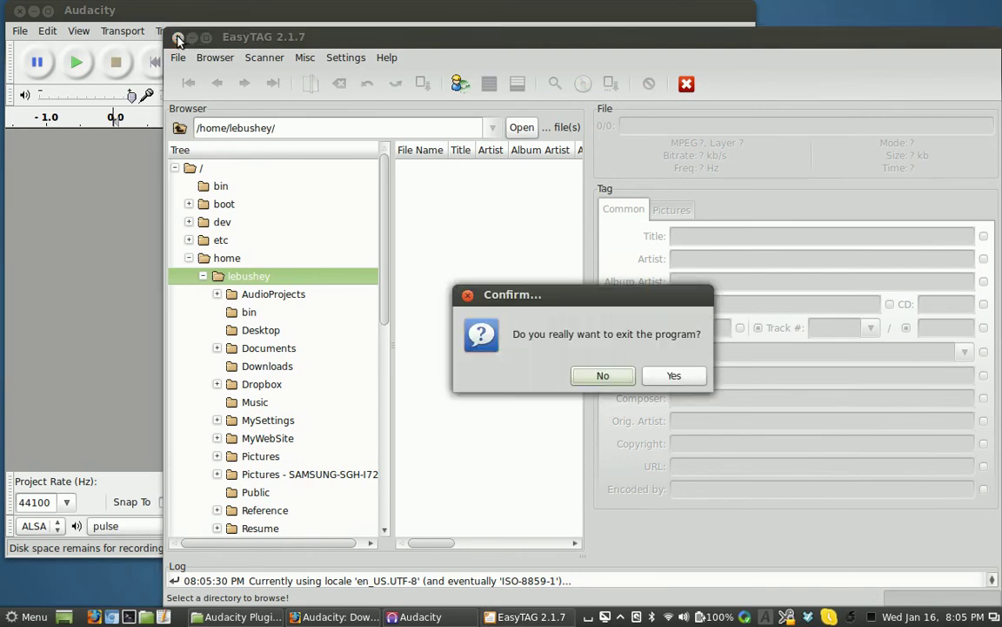
left_click(672, 376)
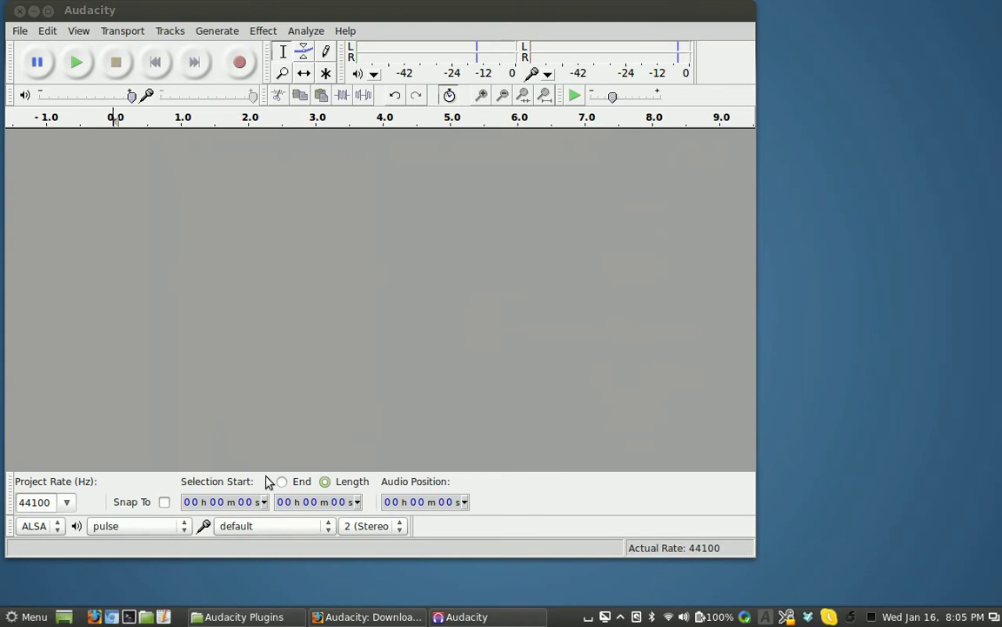
left_click(21, 618)
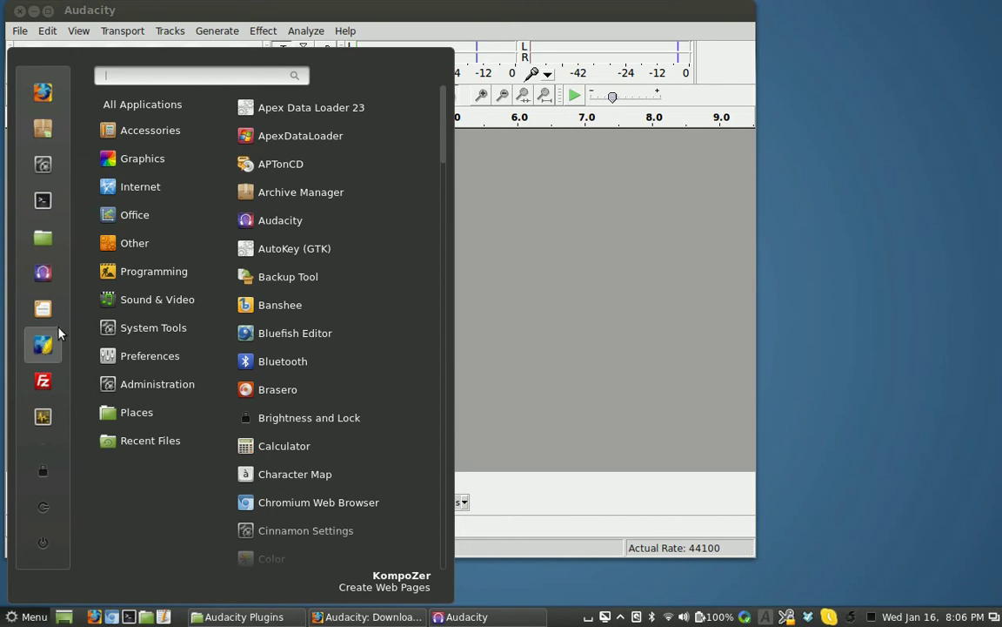
left_click(501, 21)
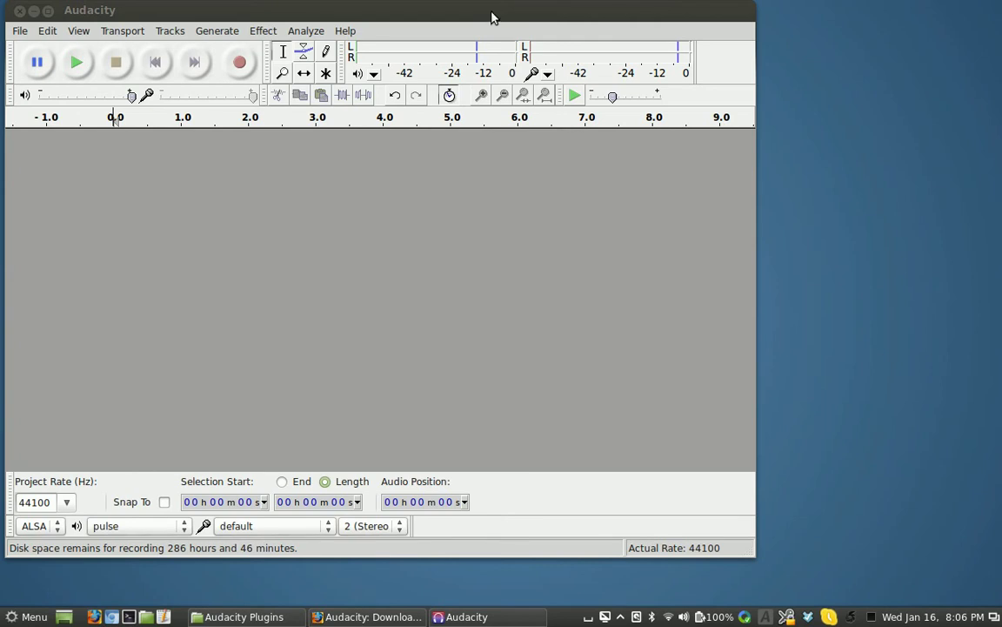
left_click(432, 17)
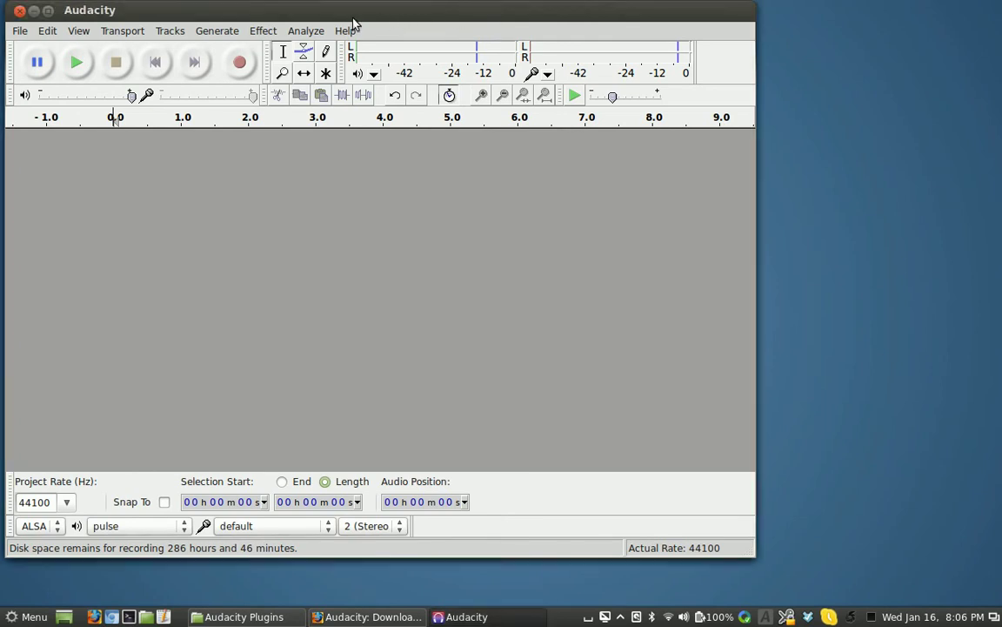
Look through the list of available audio effects, including the plugins group
left_click(271, 31)
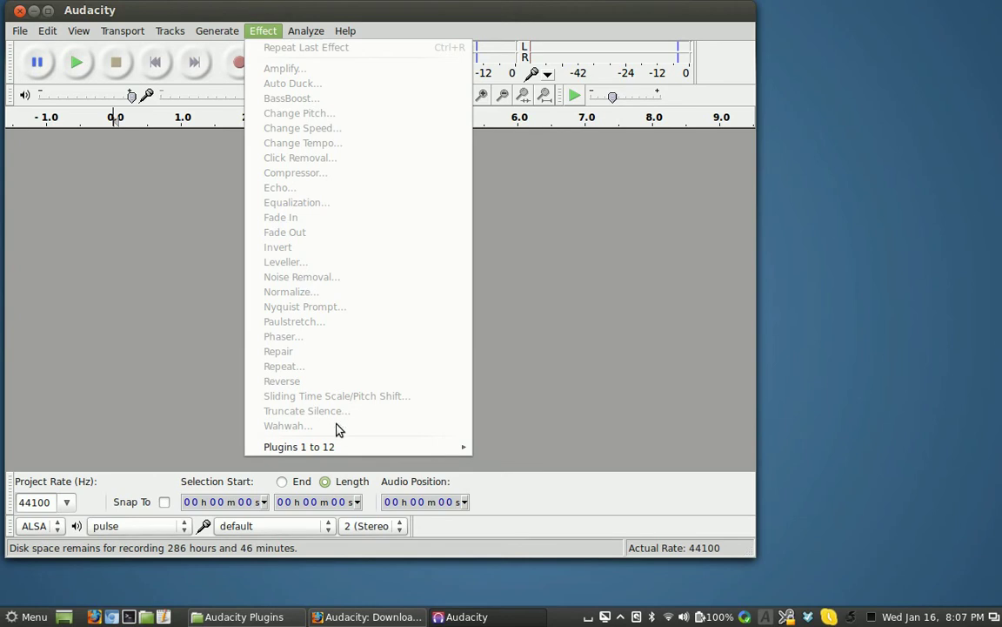
mouse_move(331, 449)
left_click(259, 30)
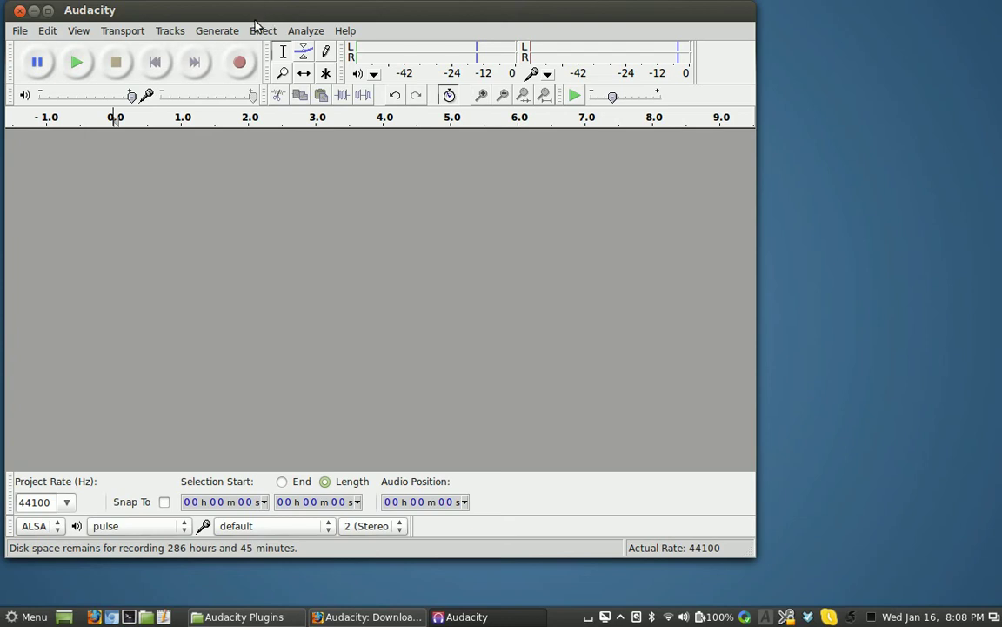
Record a stereo audio track about 1 min 17 s long from the default input
left_click(240, 66)
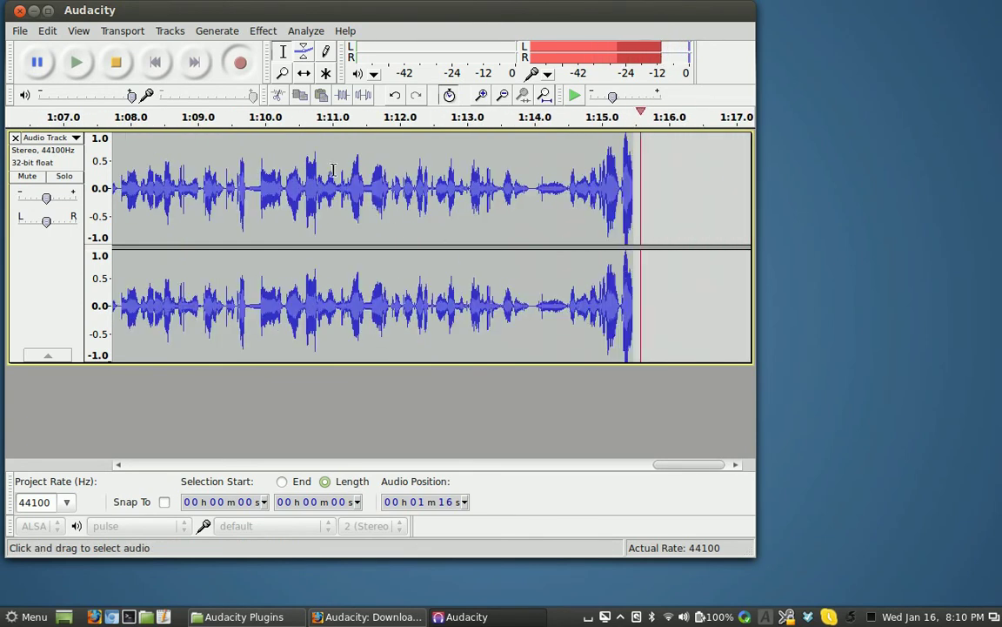
left_click(117, 62)
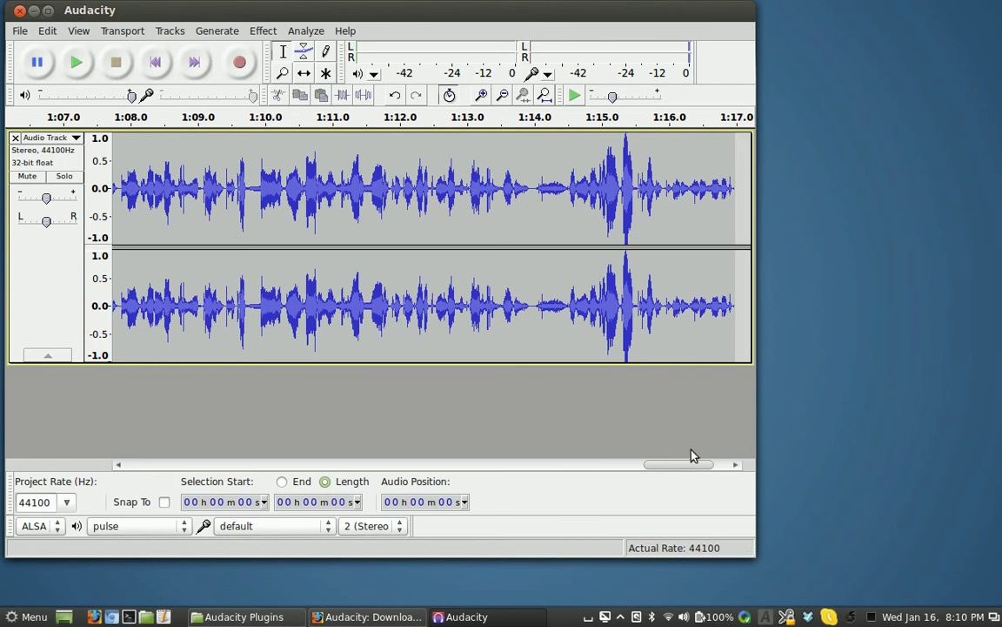
left_click_drag(706, 464, 105, 456)
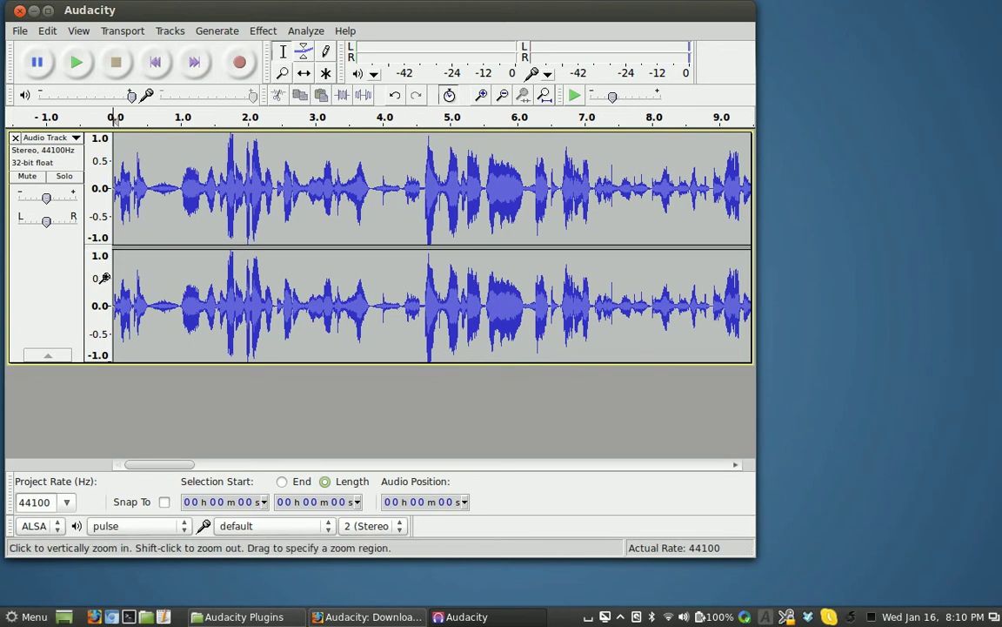
Import the audio file 194bill.ogg from the glp194 folder as a new track
left_click(19, 32)
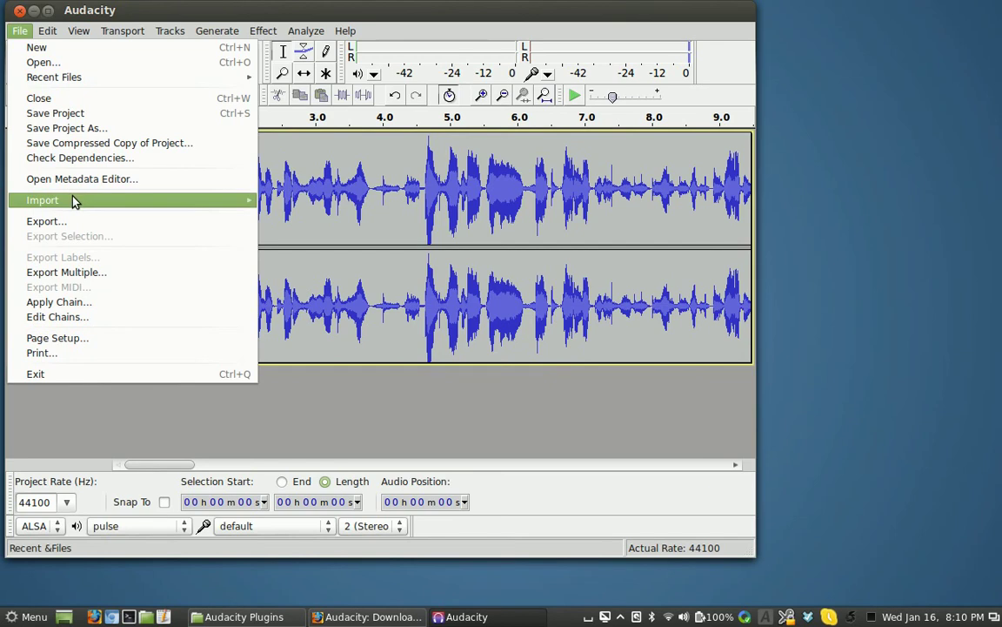
mouse_move(111, 202)
left_click(309, 201)
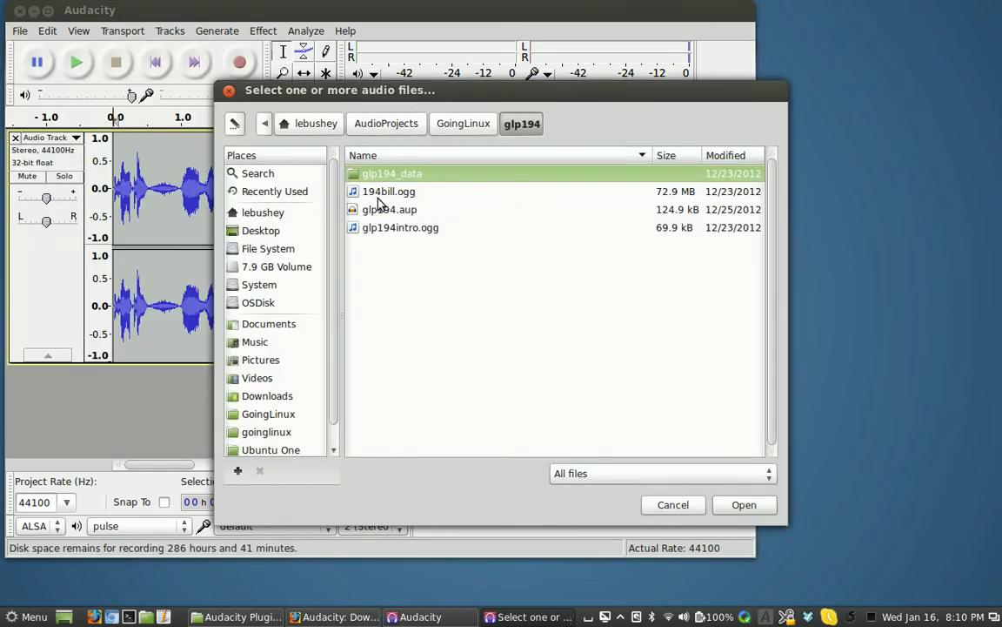
left_click(378, 193)
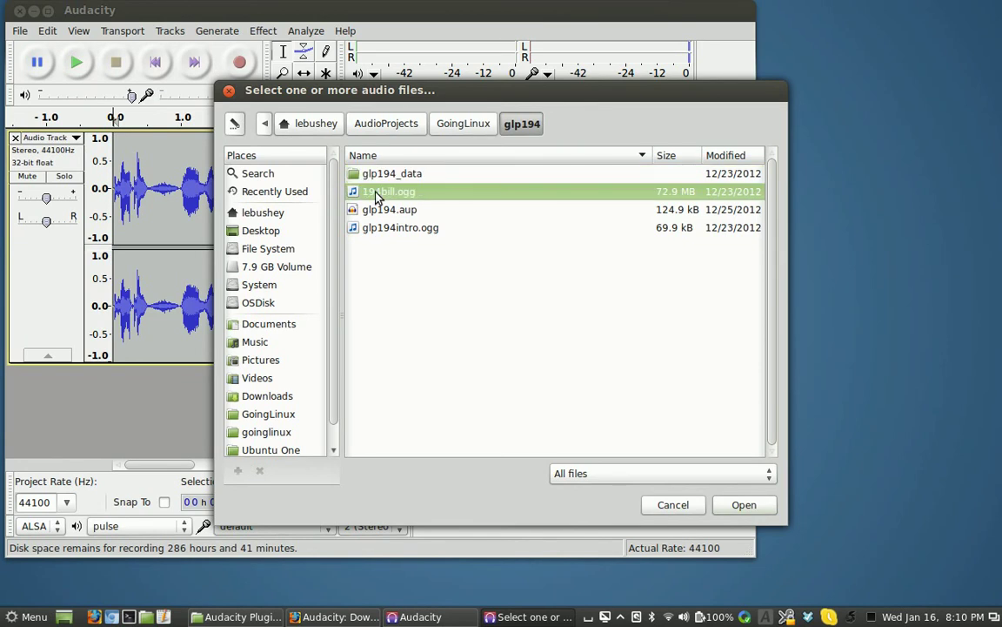
double_click(379, 193)
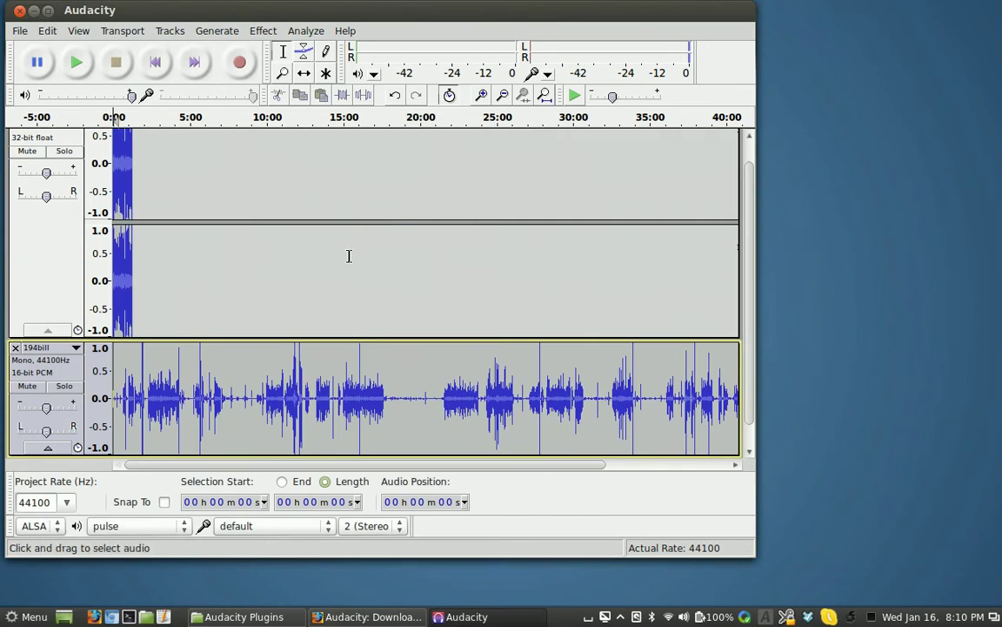
Delete the audio in the 194bill track from about 1 min 17 s onward, where the recorded track ends
left_click_drag(133, 366, 732, 392)
key("Delete")
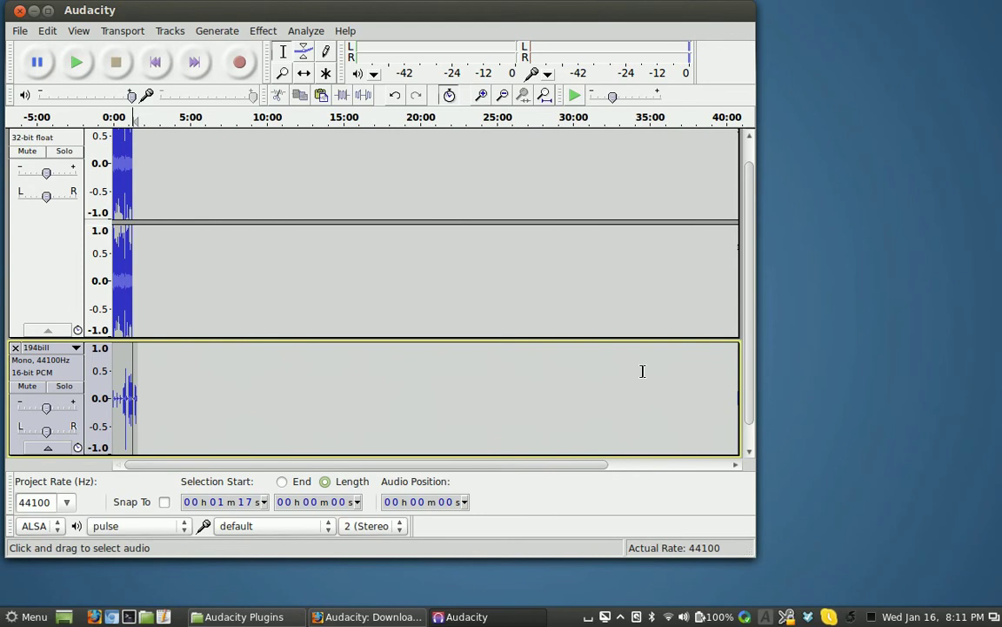
Split the recorded stereo track into two separate mono tracks
key("ctrl+2")
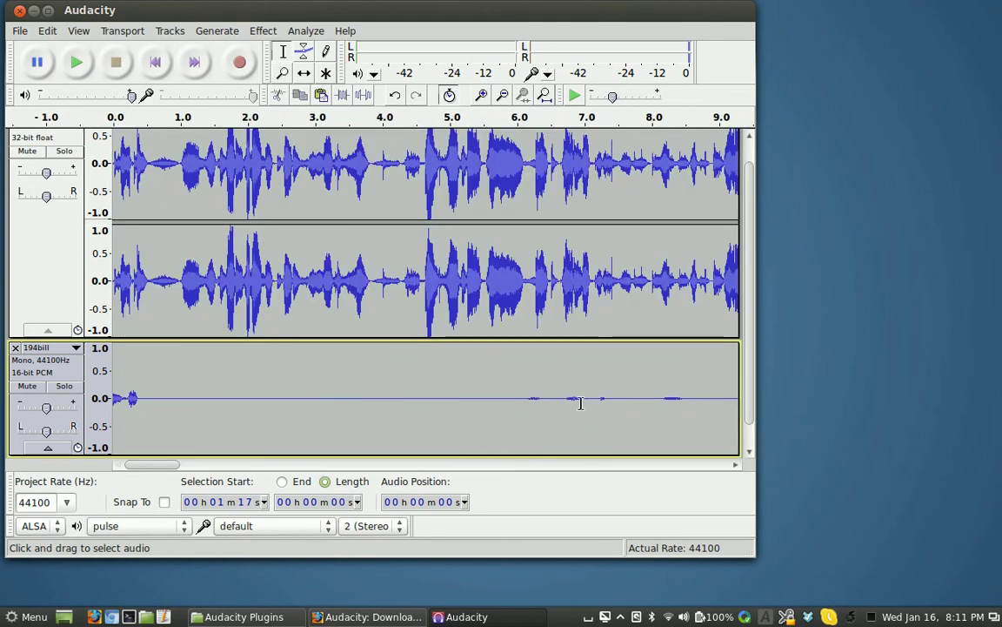
left_click_drag(145, 468, 112, 386)
left_click_drag(750, 353, 749, 321)
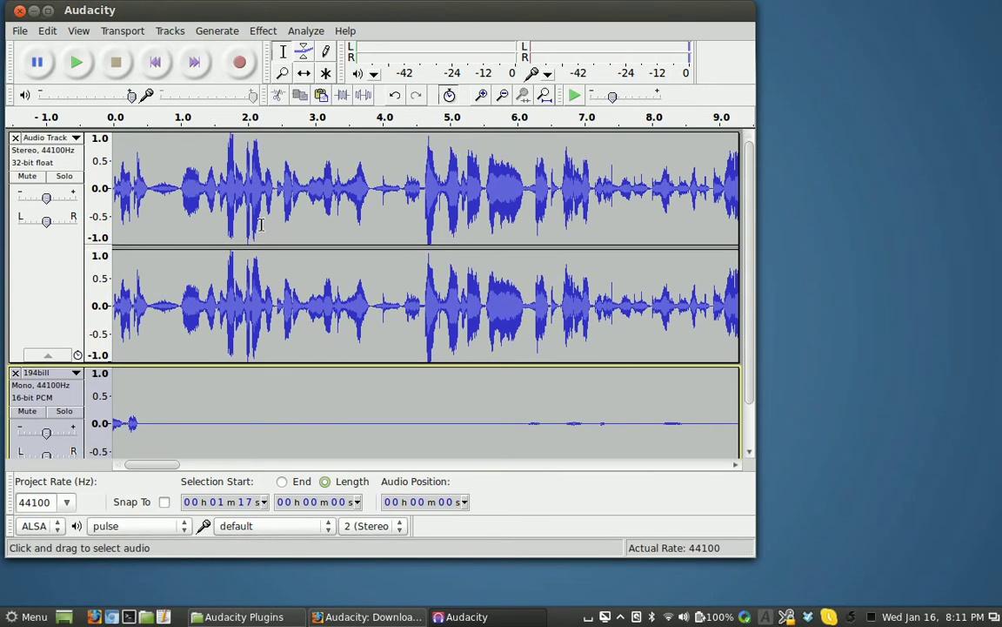
left_click(76, 140)
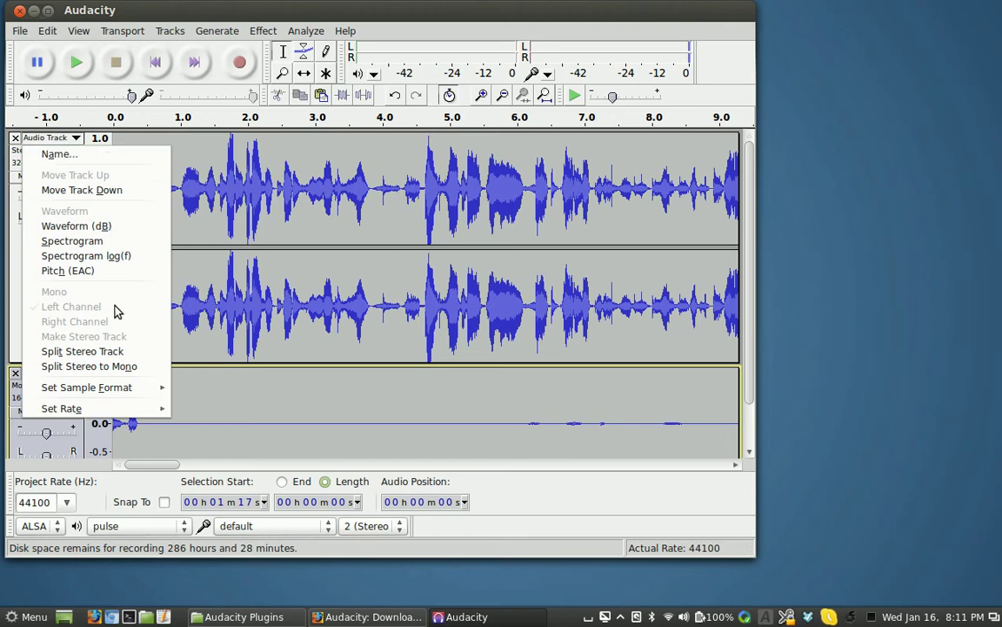
left_click(126, 369)
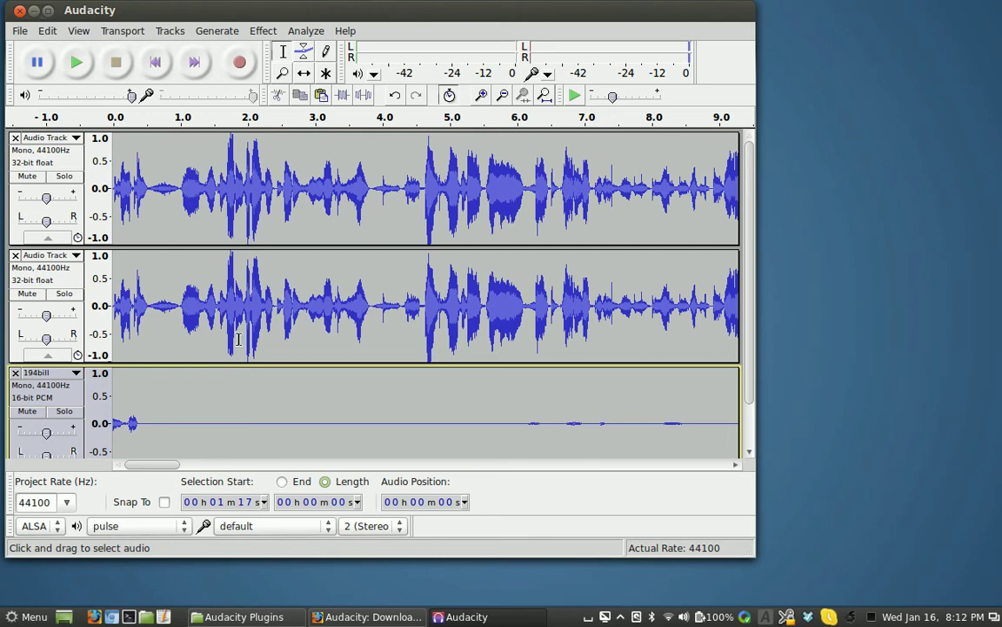
Select about 6 seconds near the start of the second mono track and turn off track sync-lock
left_click_drag(149, 311, 575, 304)
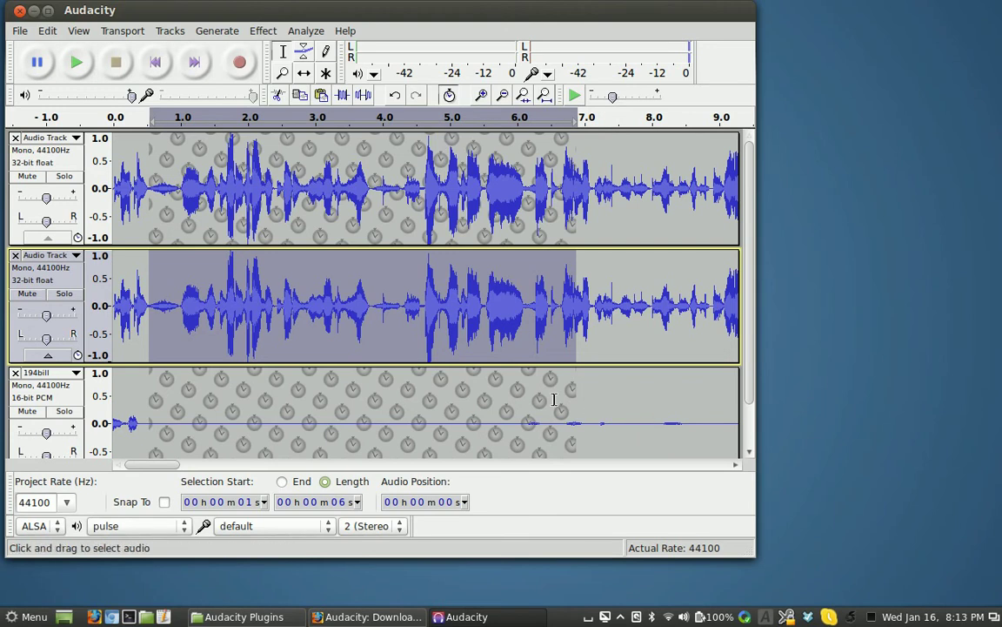
left_click(450, 96)
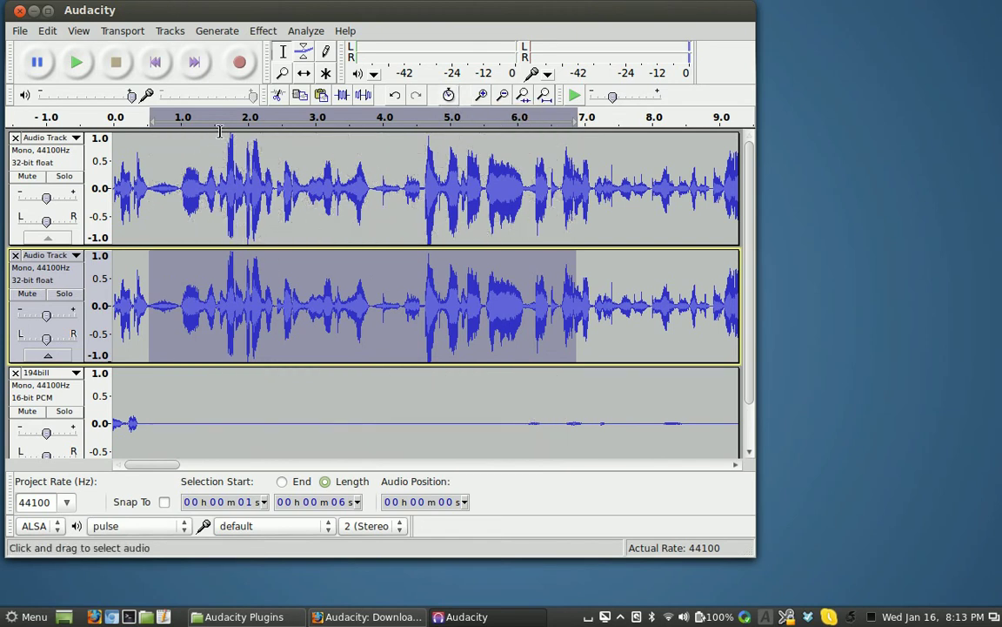
Time-shift the 194bill clip to start about 0.7 s in and remove the second mono track of the recording
left_click(305, 73)
left_click_drag(159, 427, 207, 385)
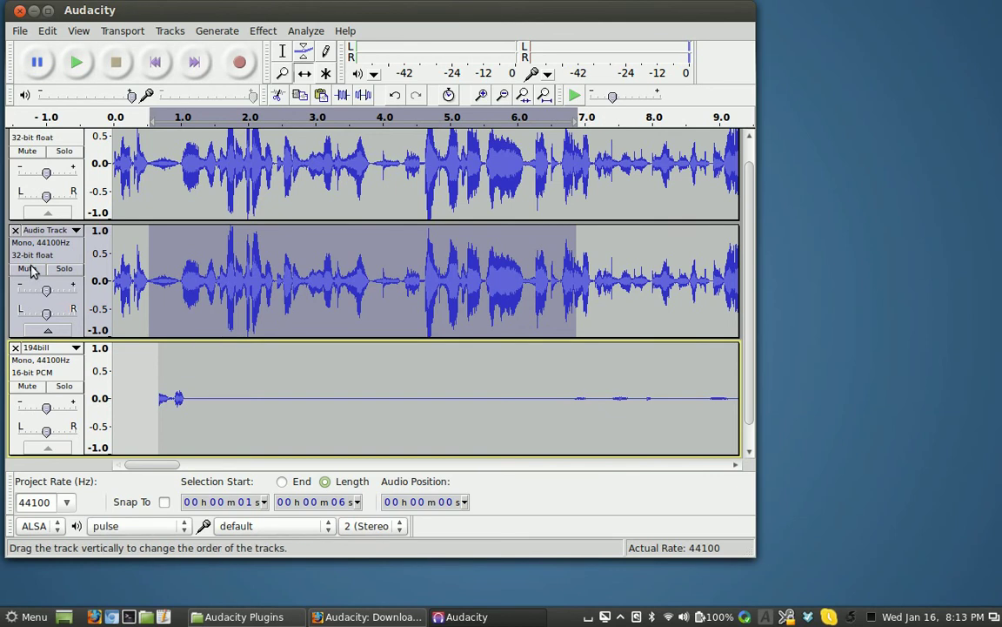
left_click(15, 230)
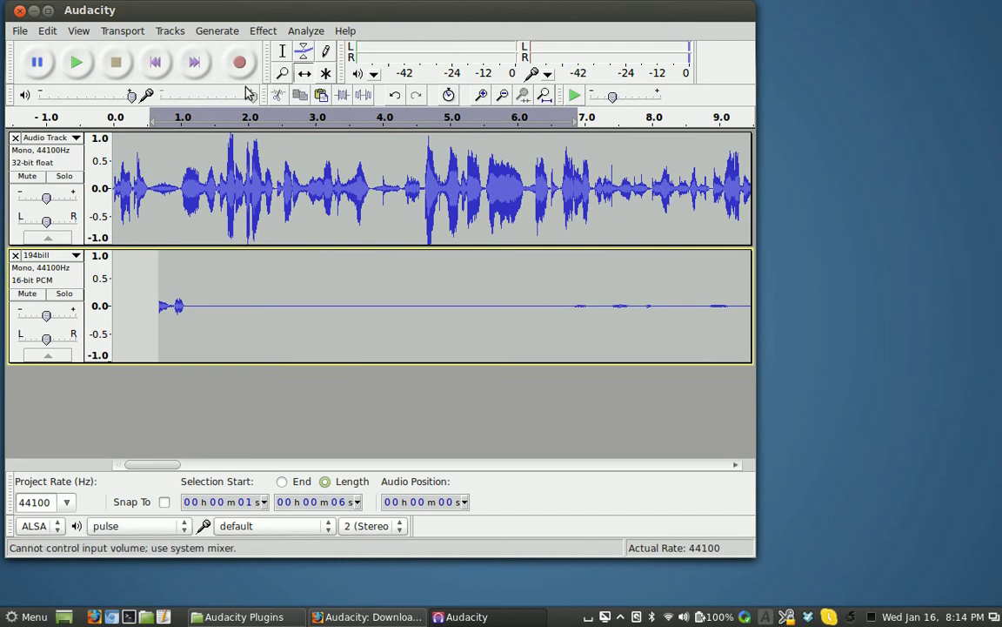
View the tracks' volume envelopes with the Envelope tool and return to the Selection tool
left_click(304, 54)
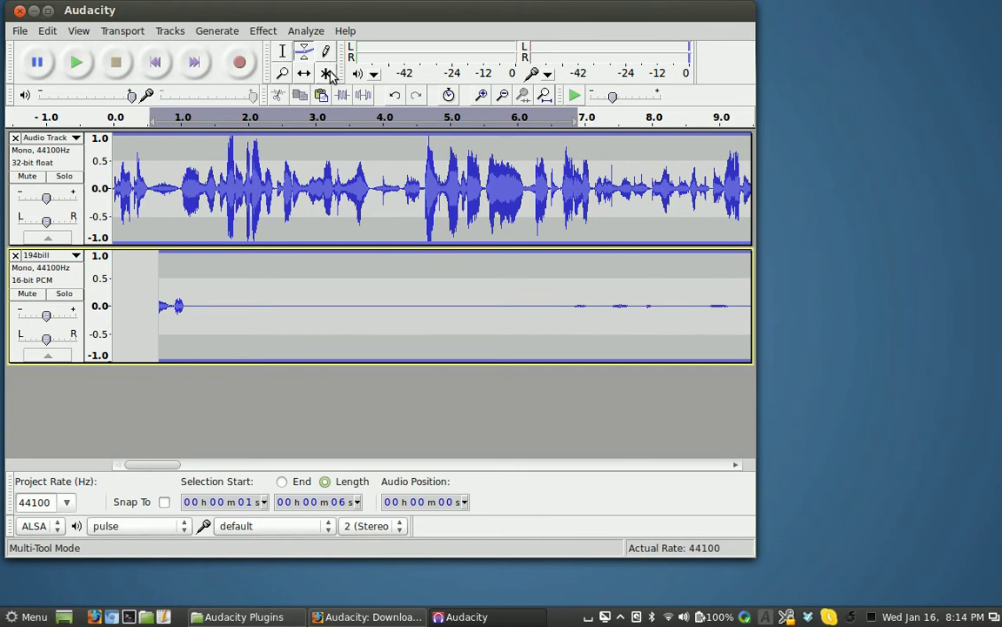
left_click(280, 52)
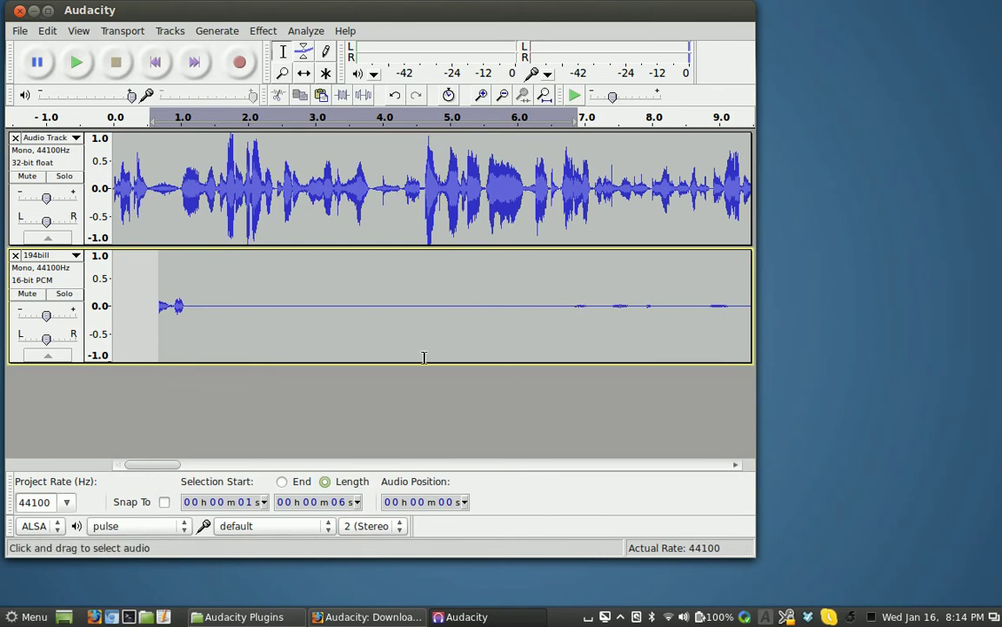
Display both the recorded track and the 194bill track as Waveform (dB)
left_click_drag(152, 469, 402, 474)
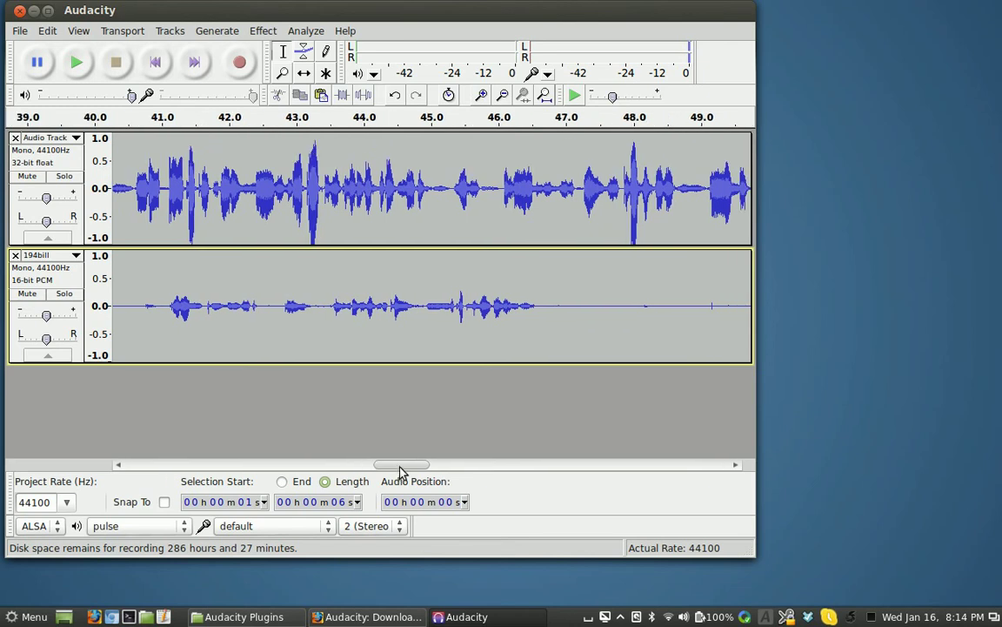
left_click(76, 138)
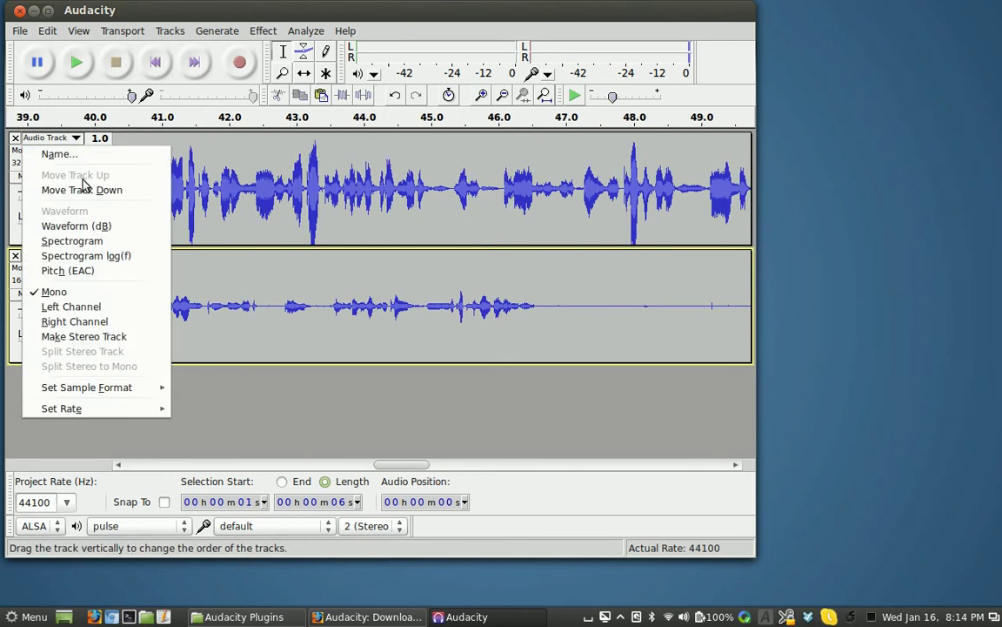
left_click(94, 228)
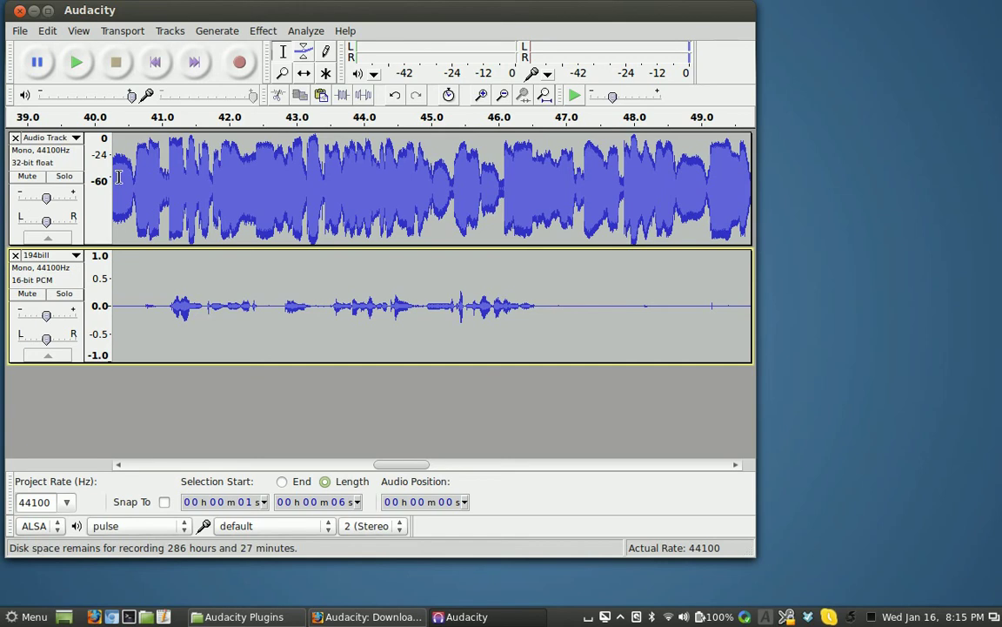
left_click(75, 257)
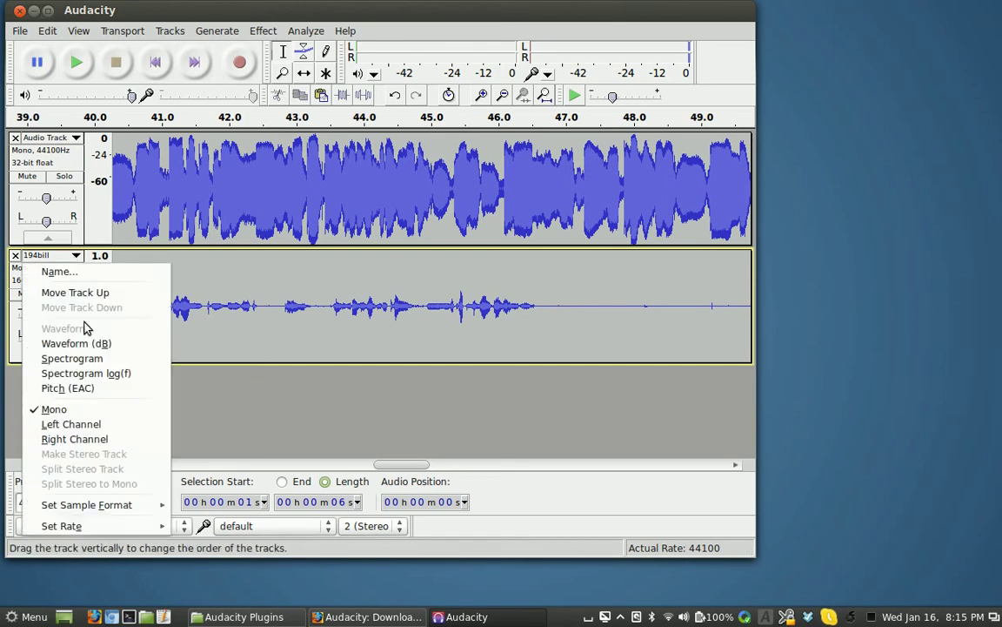
left_click(94, 345)
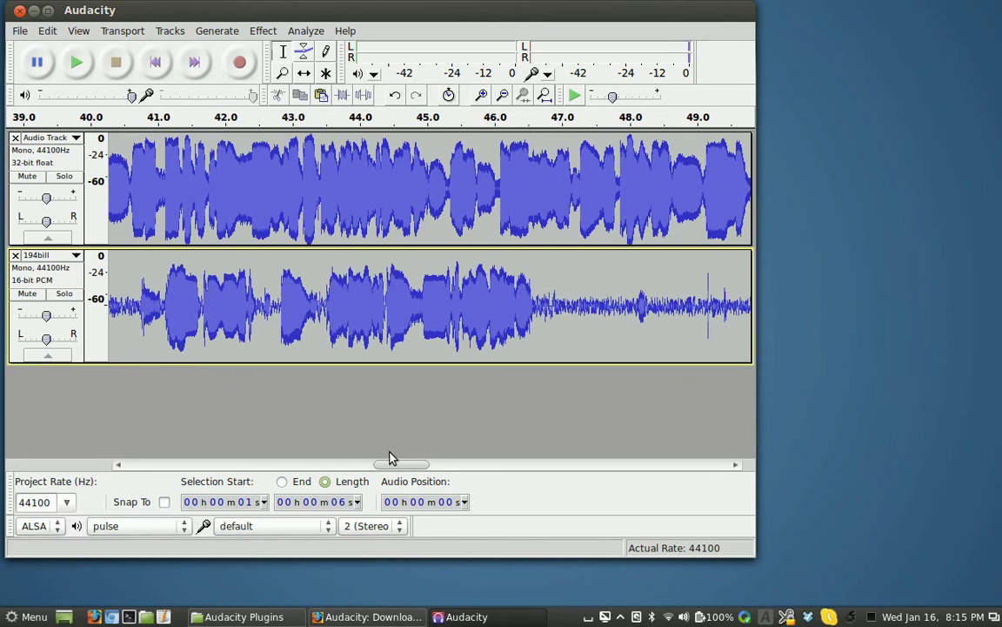
Display the 194bill track as a linear Waveform at the start of the project
left_click_drag(419, 464, 172, 462)
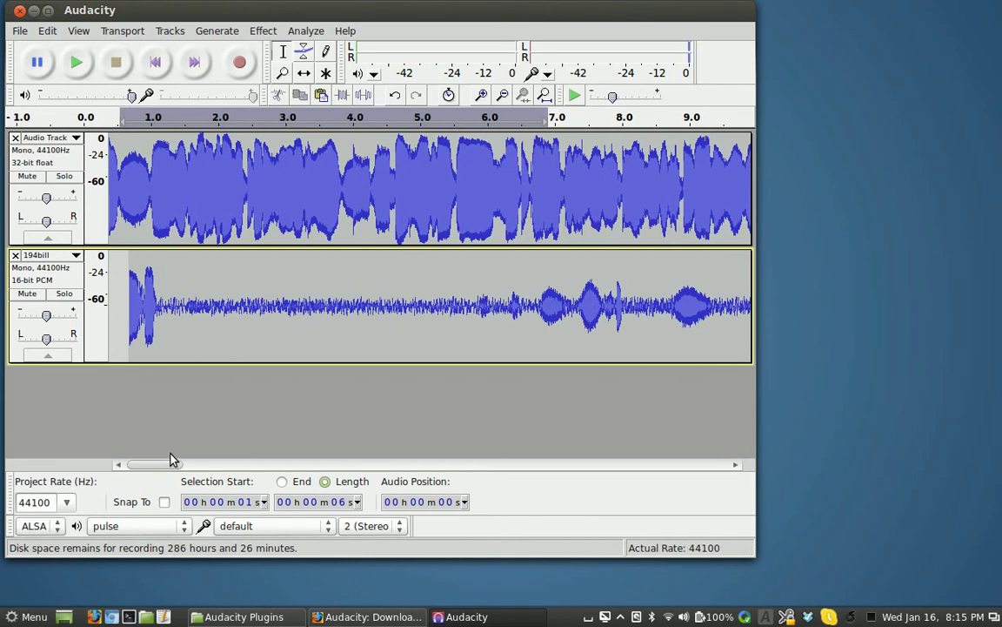
left_click(74, 255)
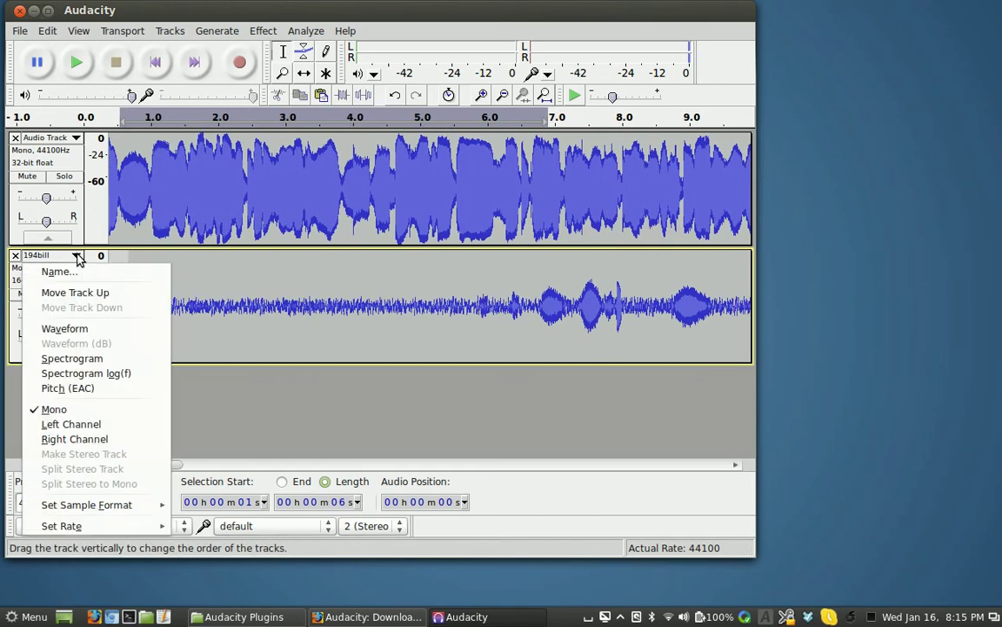
left_click(93, 329)
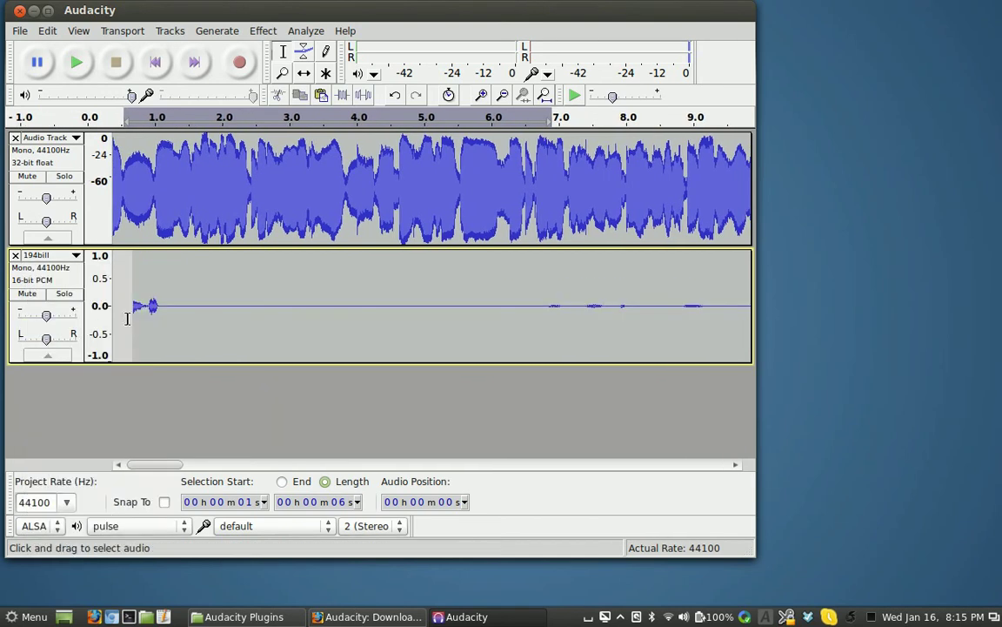
Mute the recorded track and play a quiet stretch of 194bill from about 1.5 s to 6.1 s
left_click_drag(190, 305, 501, 327)
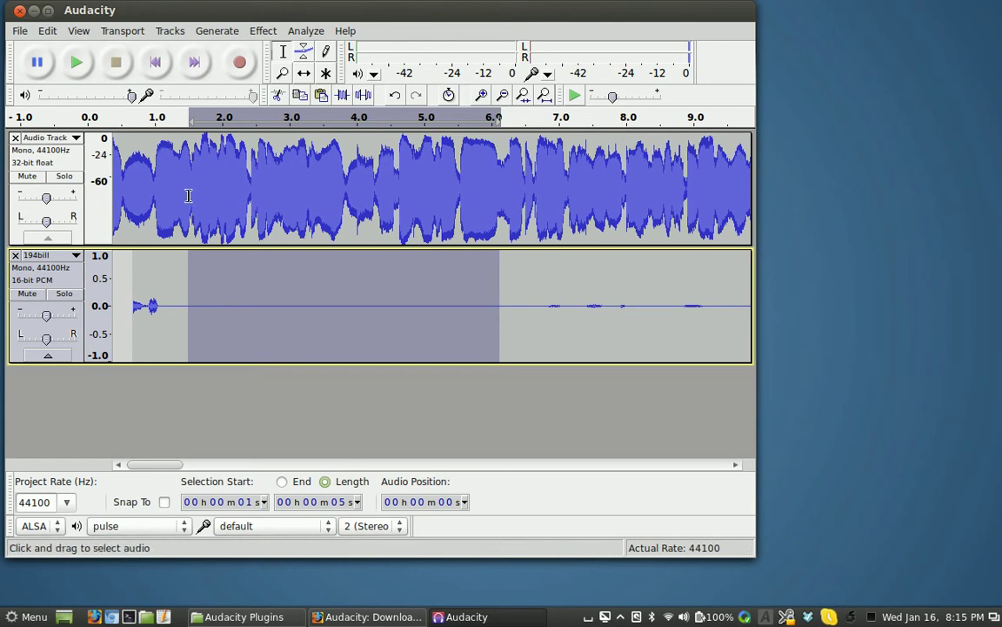
left_click(27, 175)
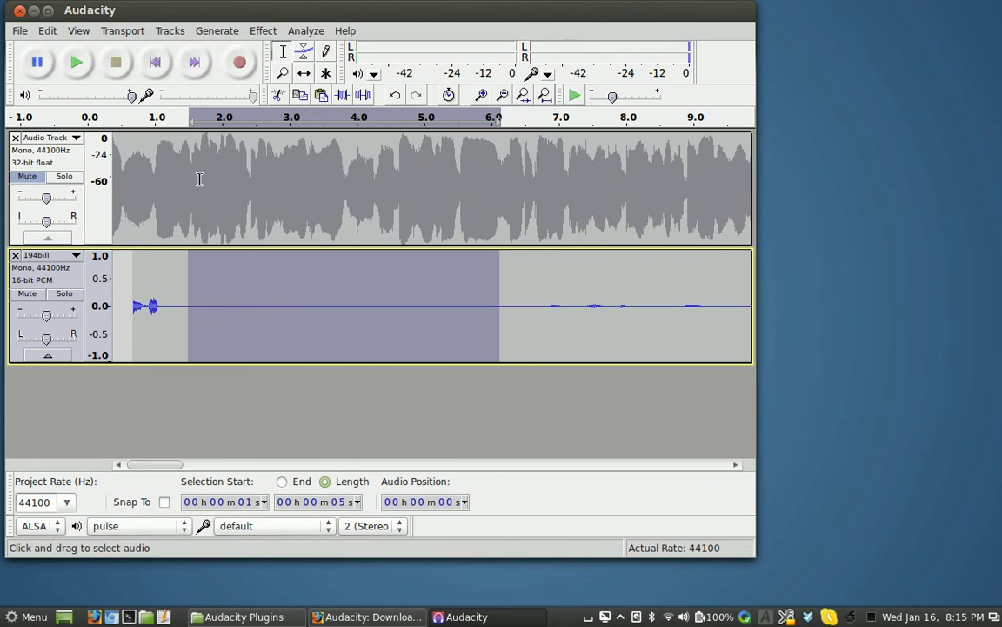
left_click(77, 64)
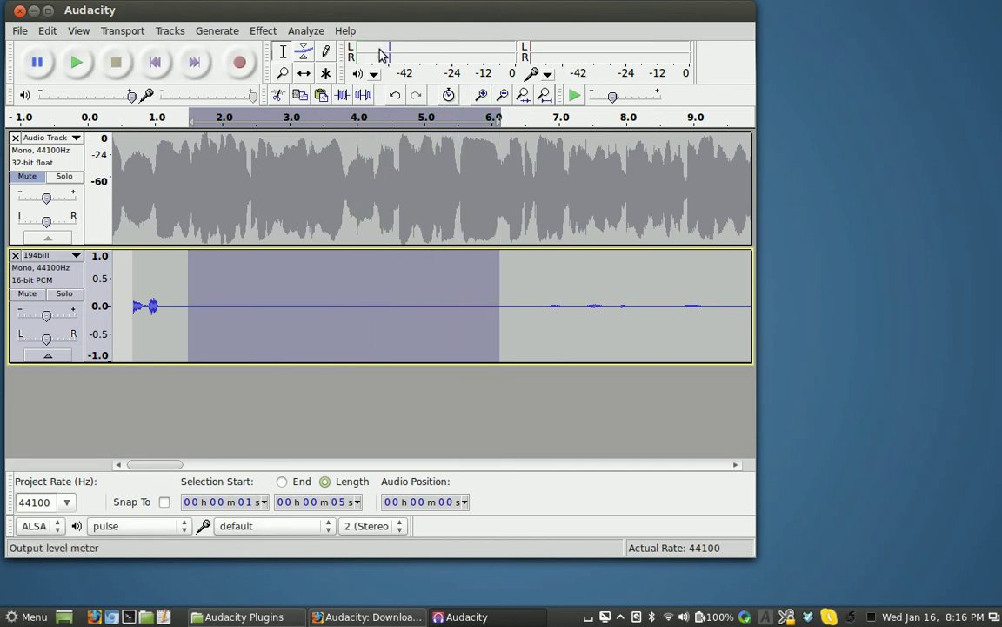
left_click(85, 69)
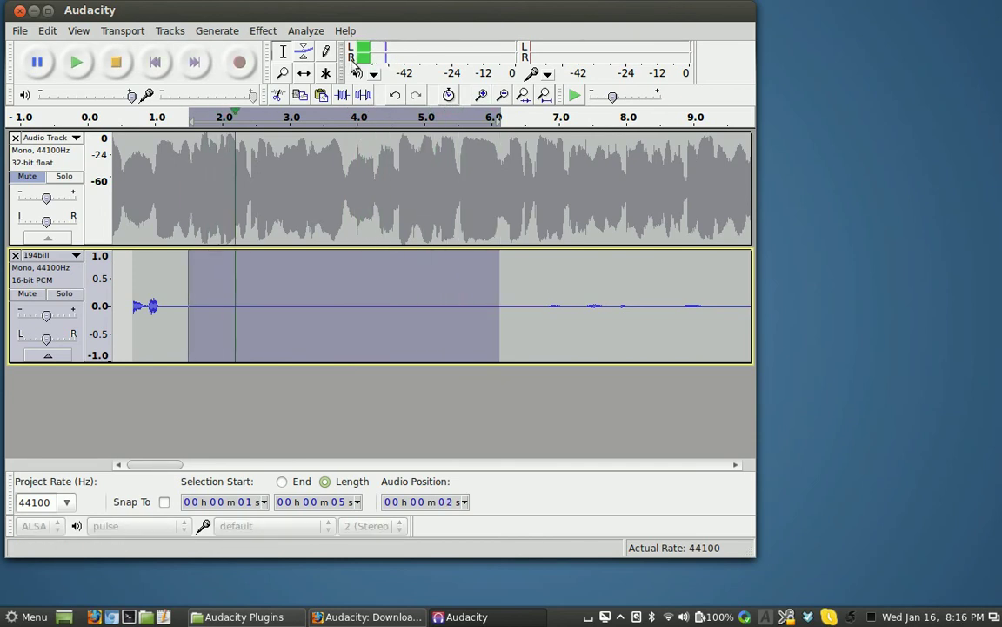
Return the 194bill track to Waveform (dB) and unmute the recorded track
left_click(72, 256)
left_click(83, 343)
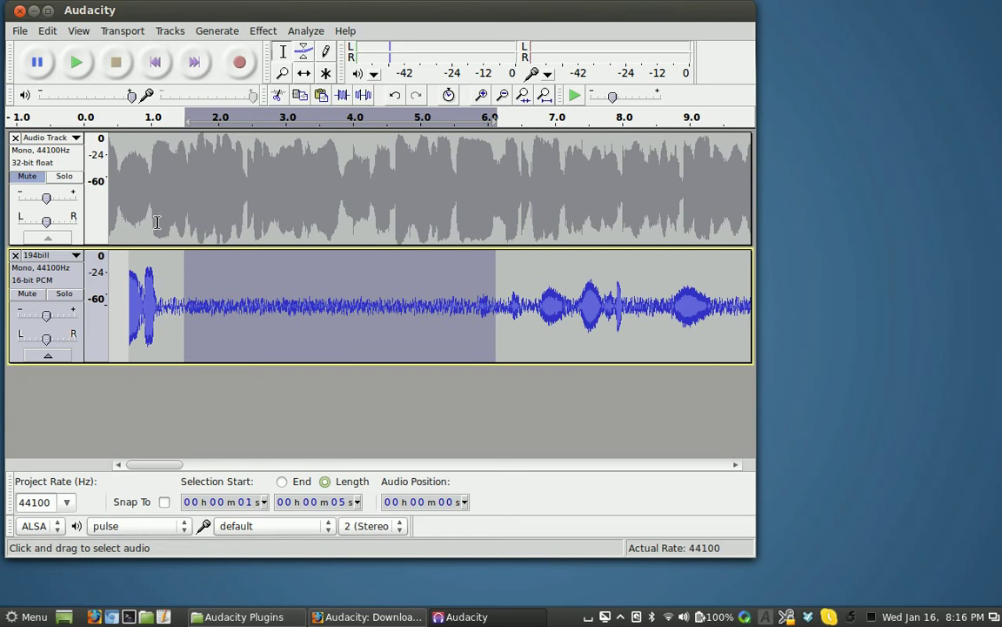
left_click(34, 178)
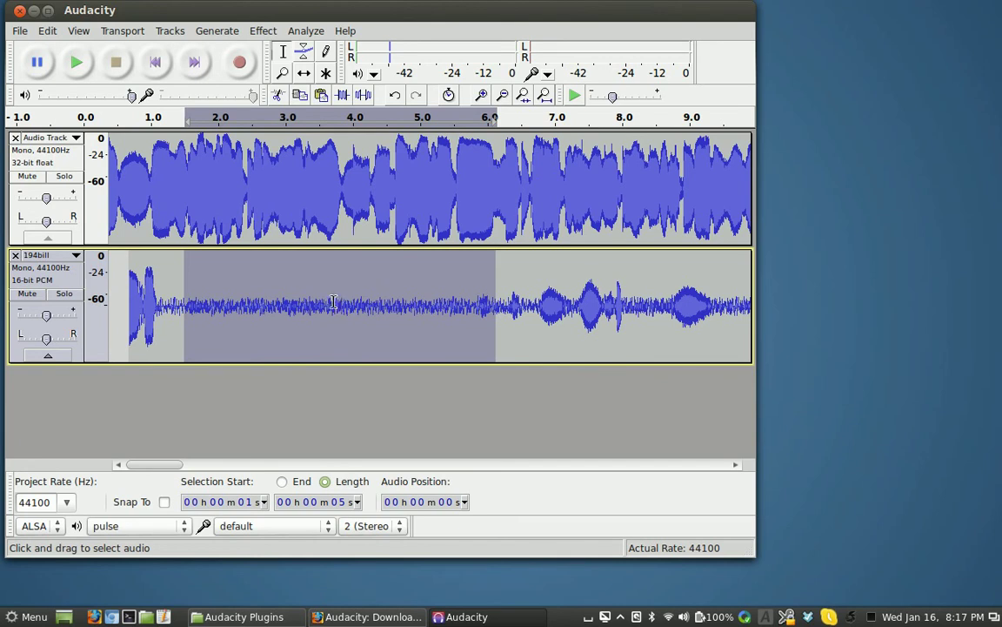
Select a noise-only stretch of 194bill from about 2.8 s to 3.7 s and play it with the recorded track muted
left_click_drag(331, 305, 281, 306)
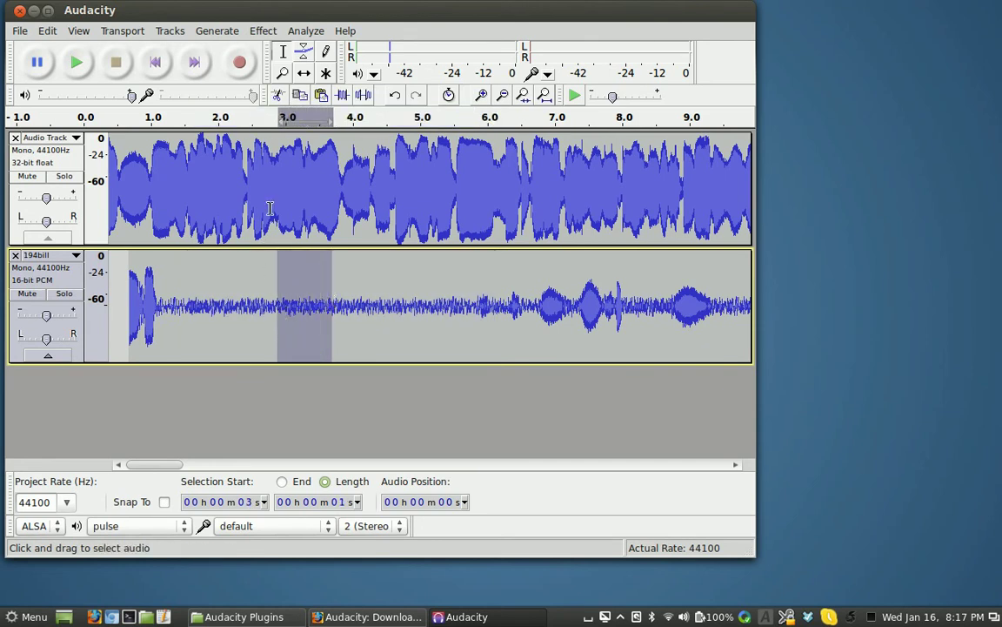
left_click(77, 61)
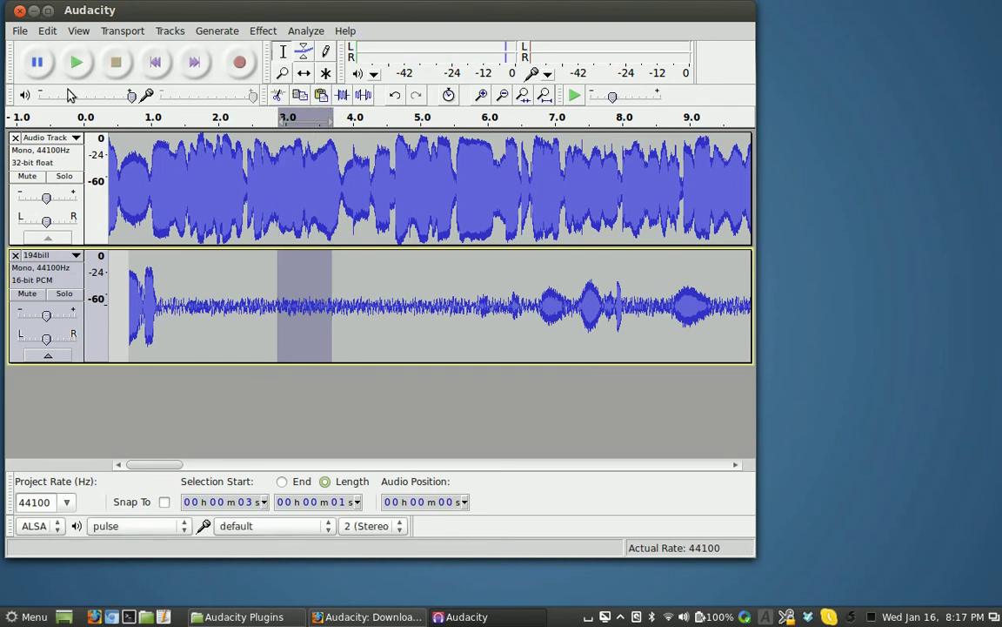
left_click(27, 175)
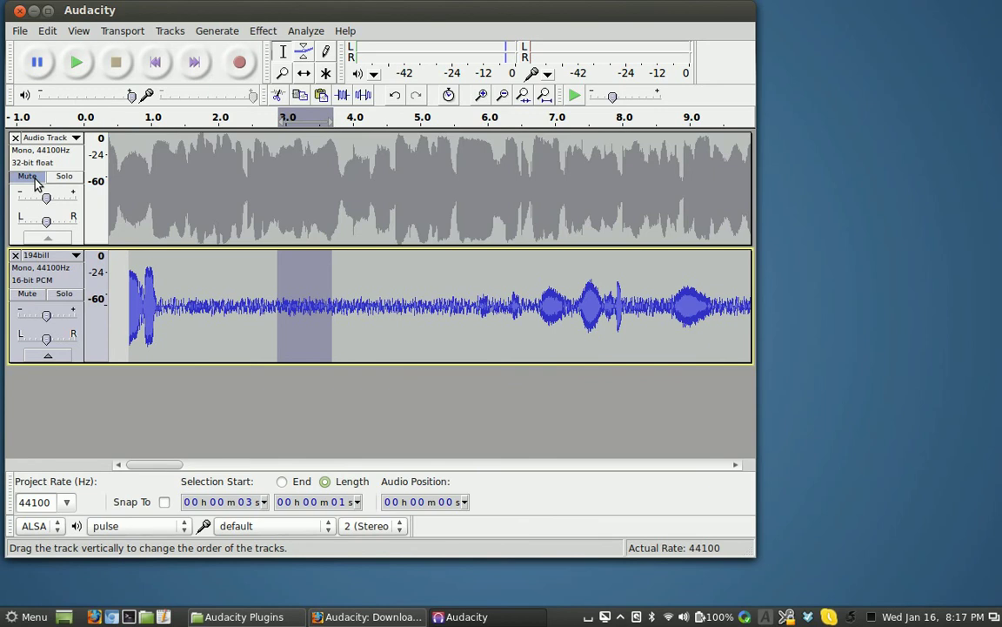
left_click(79, 64)
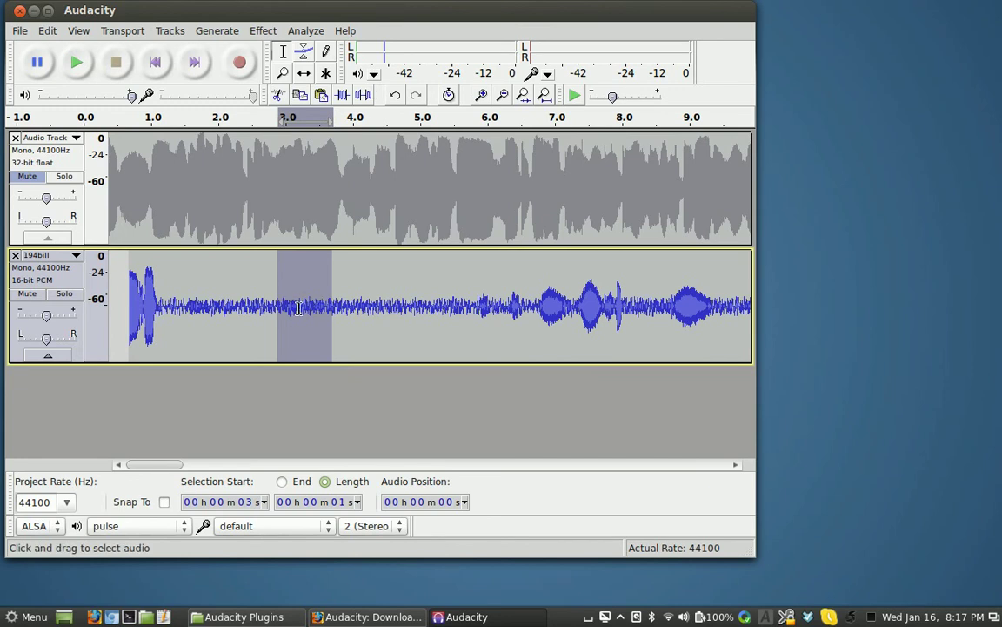
Capture a noise profile from the selected 194bill stretch with the Noise Removal effect
left_click(265, 31)
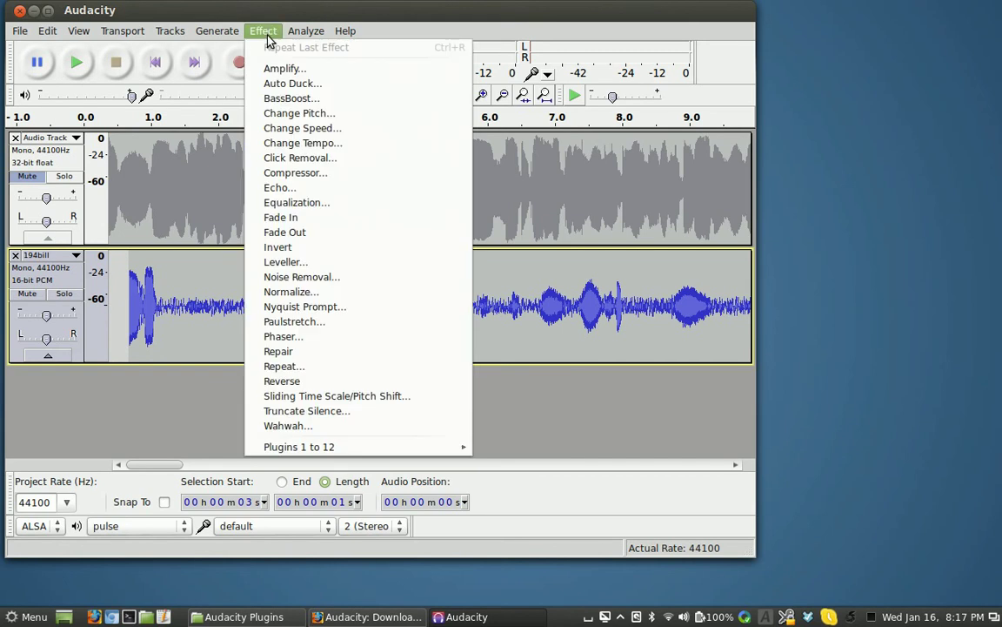
left_click(323, 278)
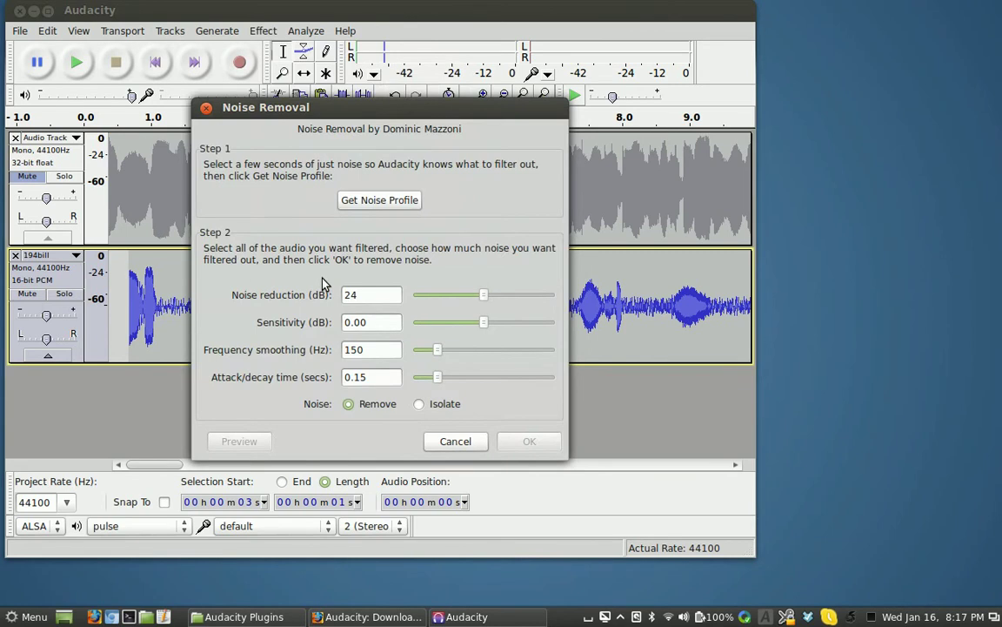
left_click(380, 202)
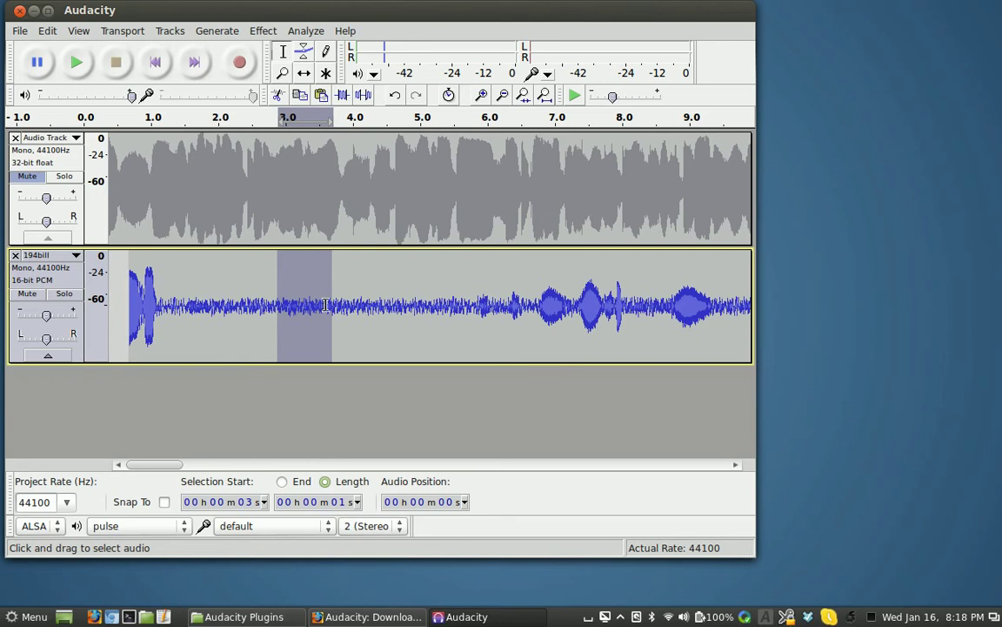
Apply Noise Removal to the entire 194bill track with 24 dB reduction, 0.00 dB sensitivity, 150 Hz smoothing and 0.15 s attack/decay
left_click(72, 280)
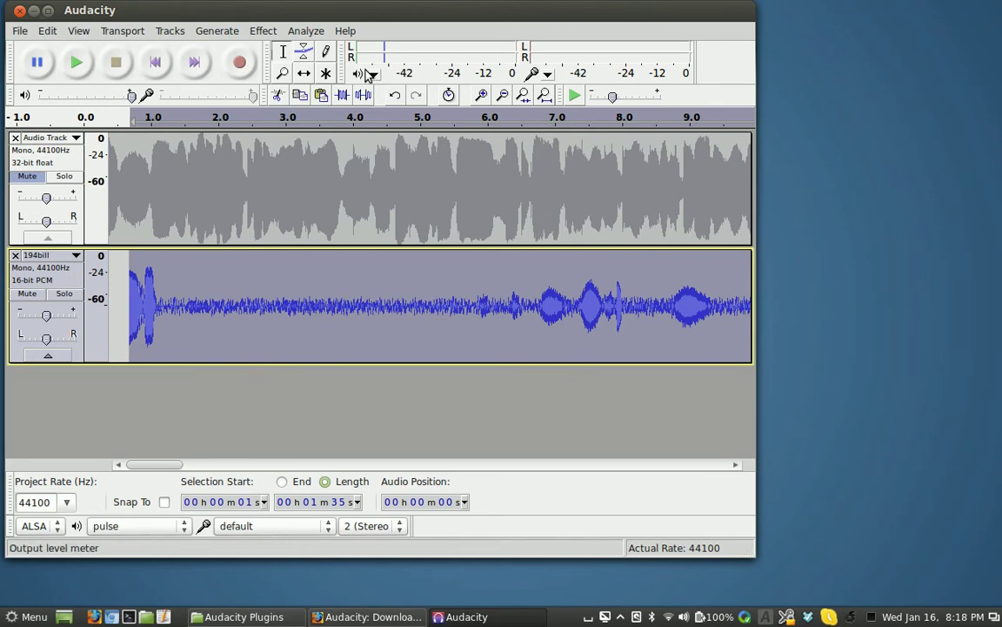
left_click(268, 32)
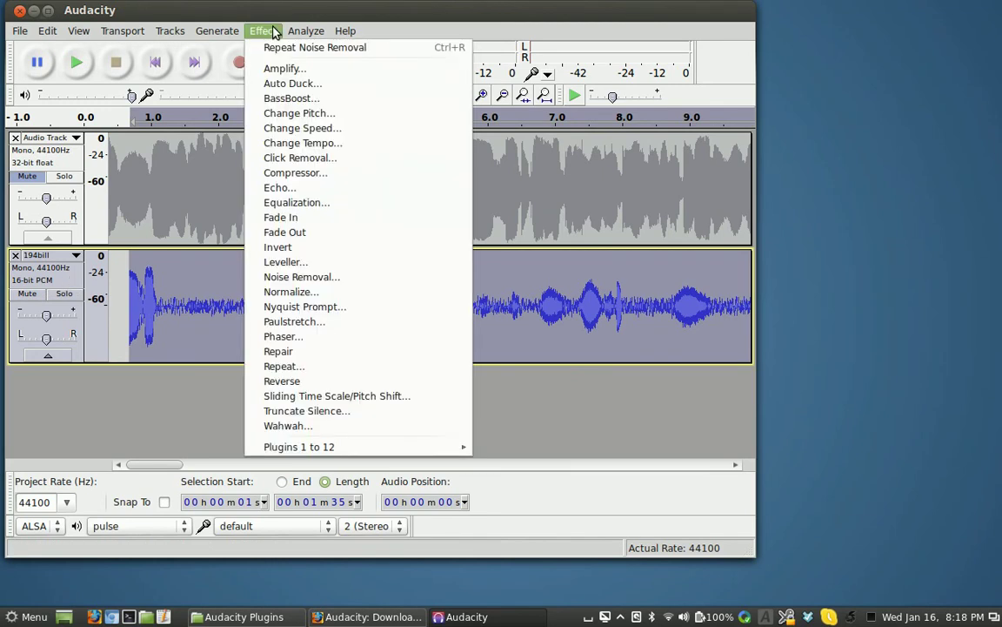
left_click(365, 278)
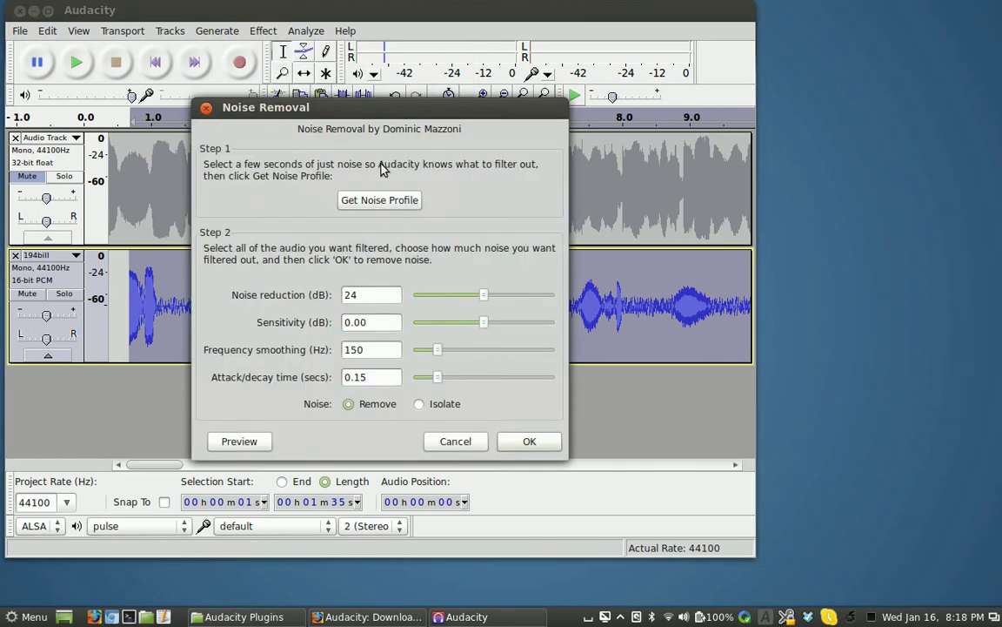
left_click_drag(364, 113, 501, 88)
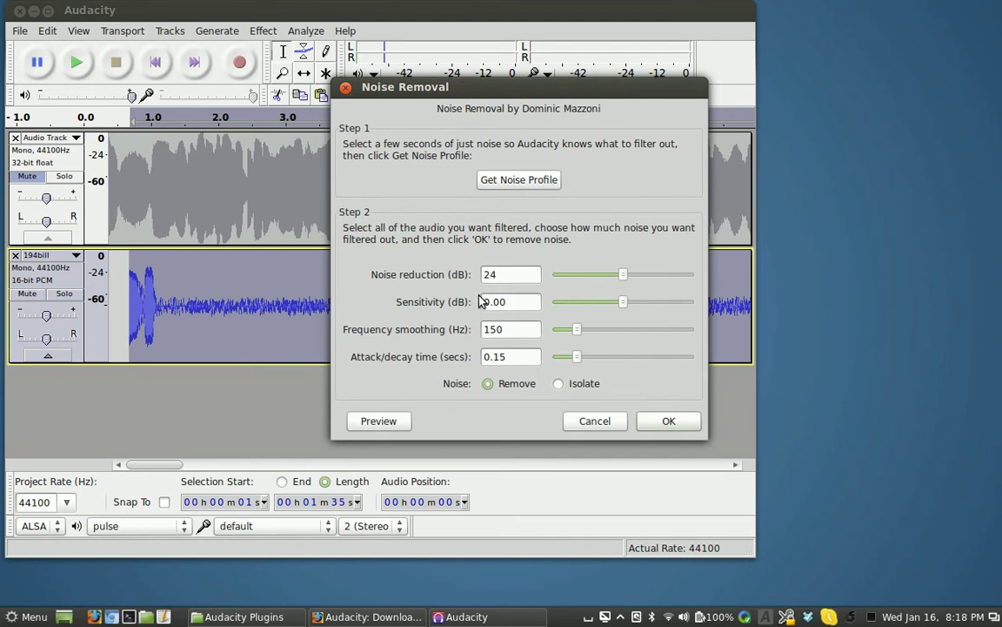
left_click(668, 422)
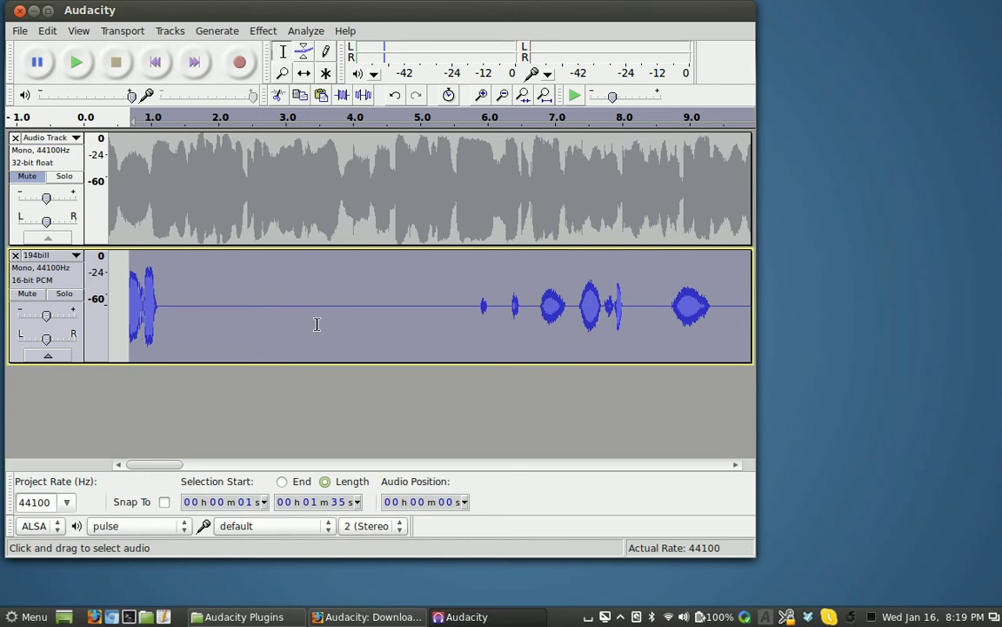
Play the cleaned 194bill track from about 0.5 s, stop playback and unmute the recorded track
left_click(119, 273)
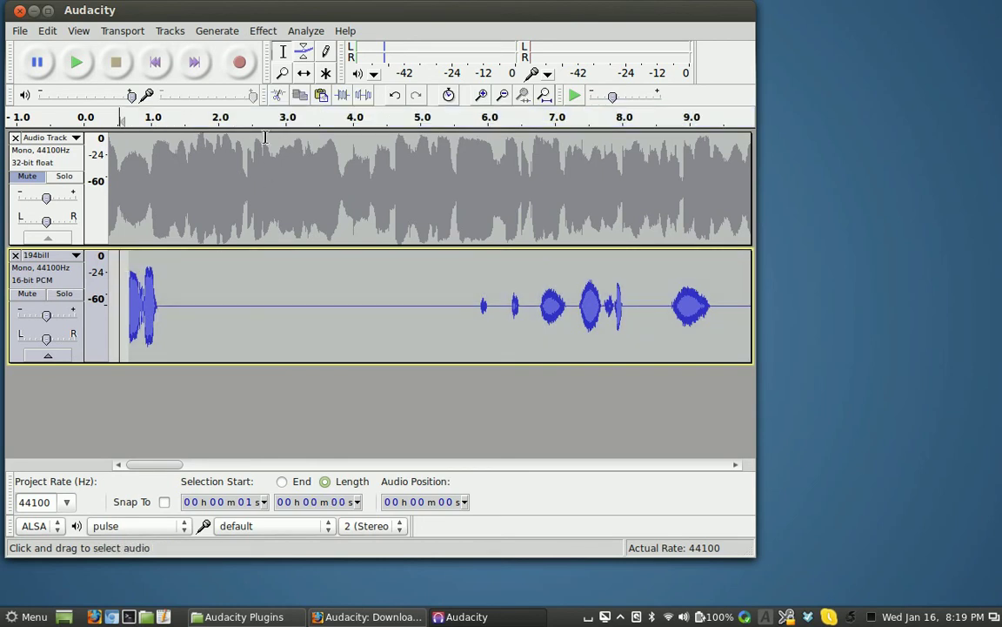
left_click(77, 70)
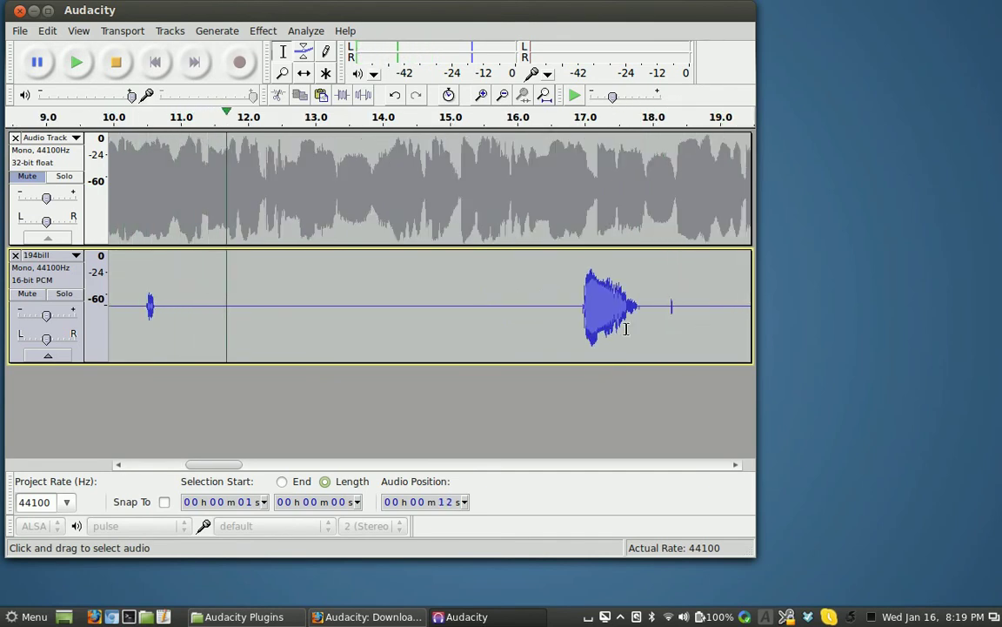
left_click(117, 67)
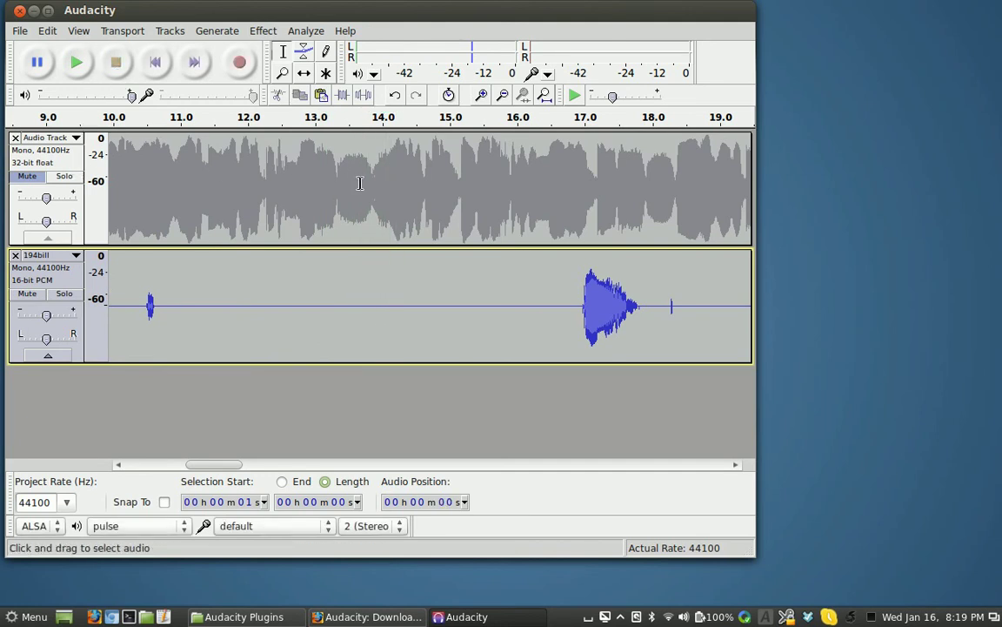
left_click(39, 167)
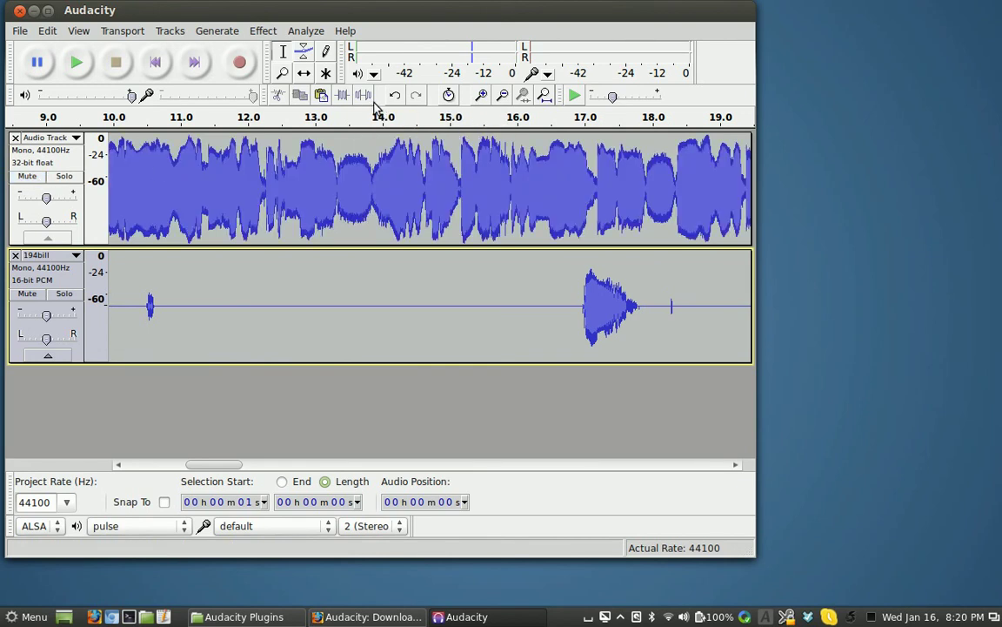
Select a noise-only slice about 0.1 s long just before 23.0 s in the recorded track and play it
left_click(543, 95)
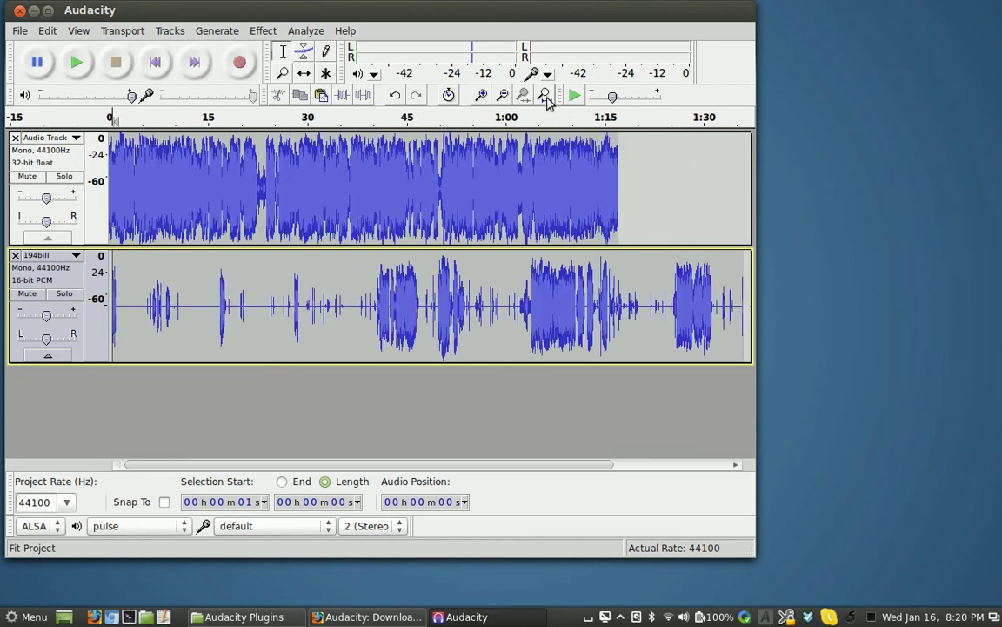
left_click_drag(251, 190, 266, 184)
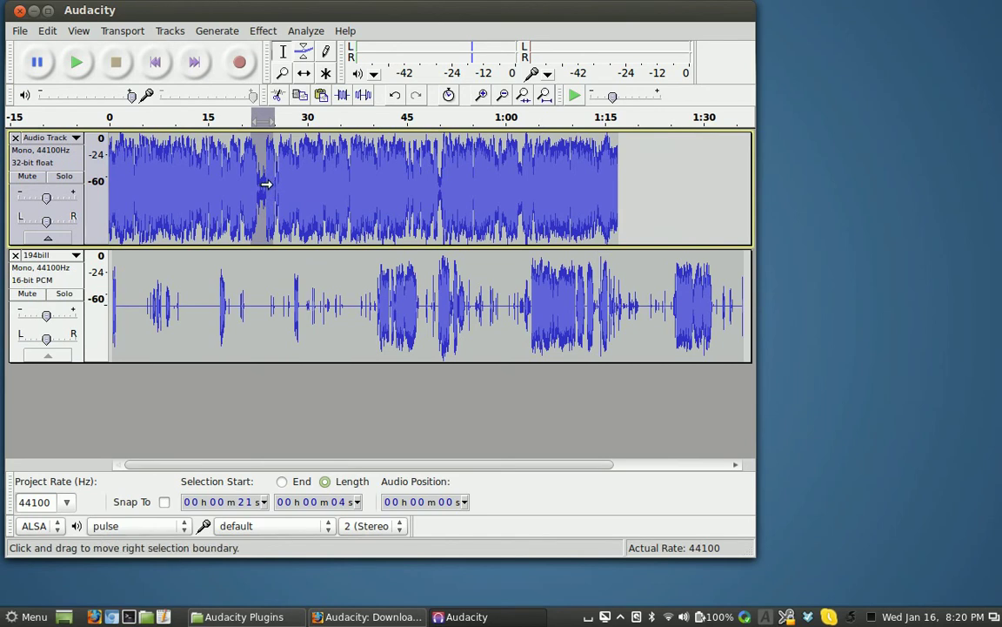
left_click(523, 95)
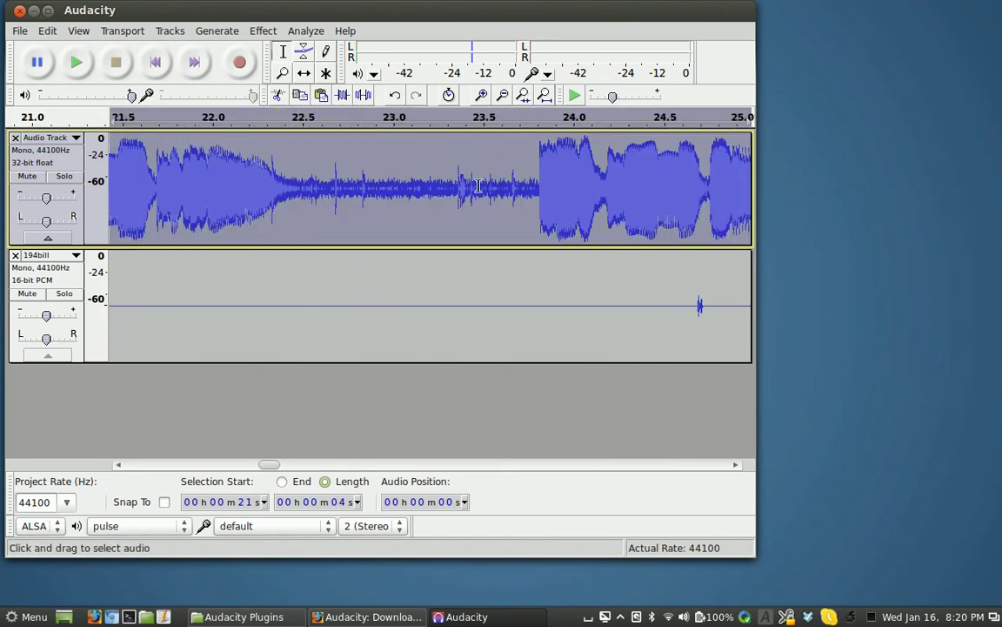
left_click_drag(381, 187, 402, 190)
left_click(77, 63)
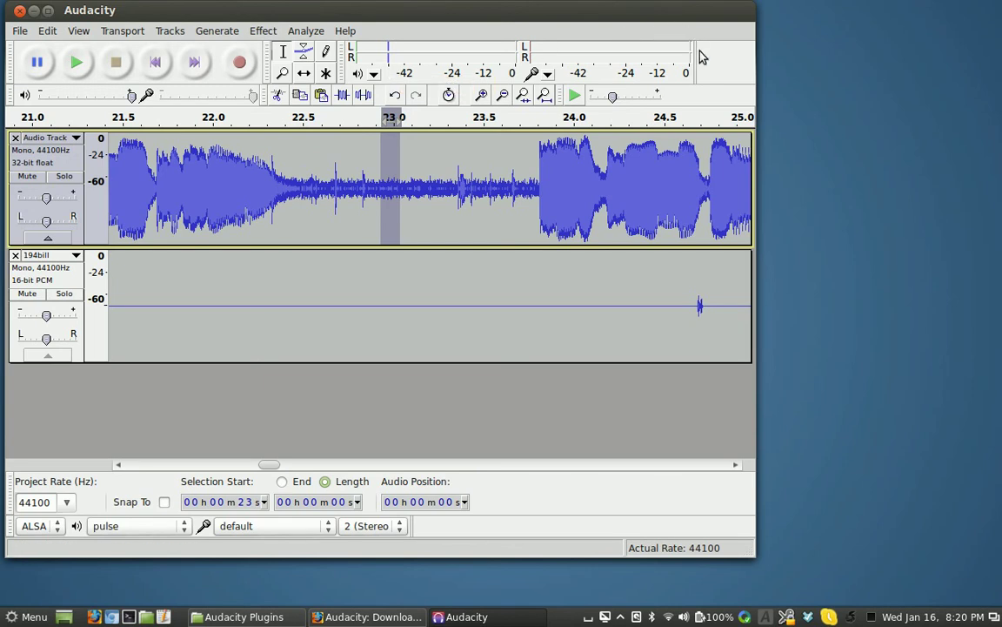
Maximize the Audacity window and widen the level meters to show a finer dB scale
left_click_drag(709, 57, 749, 59)
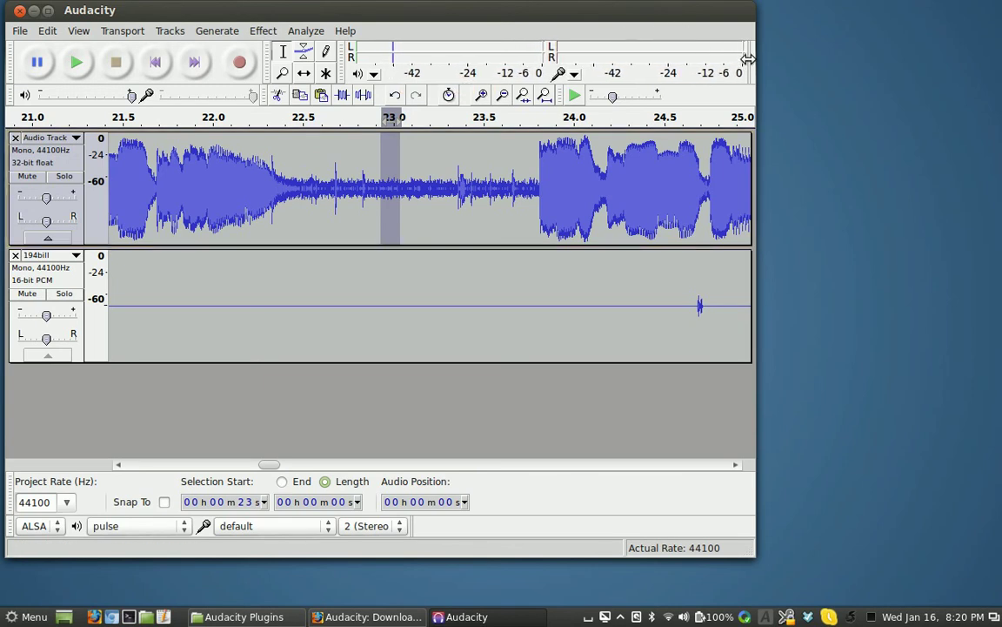
double_click(709, 10)
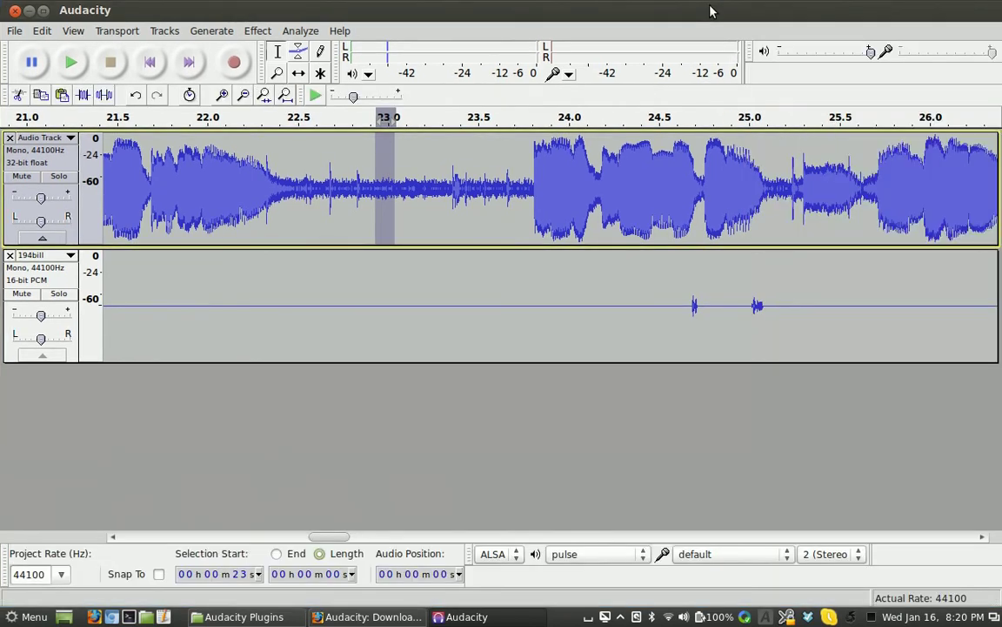
left_click_drag(743, 73, 762, 81)
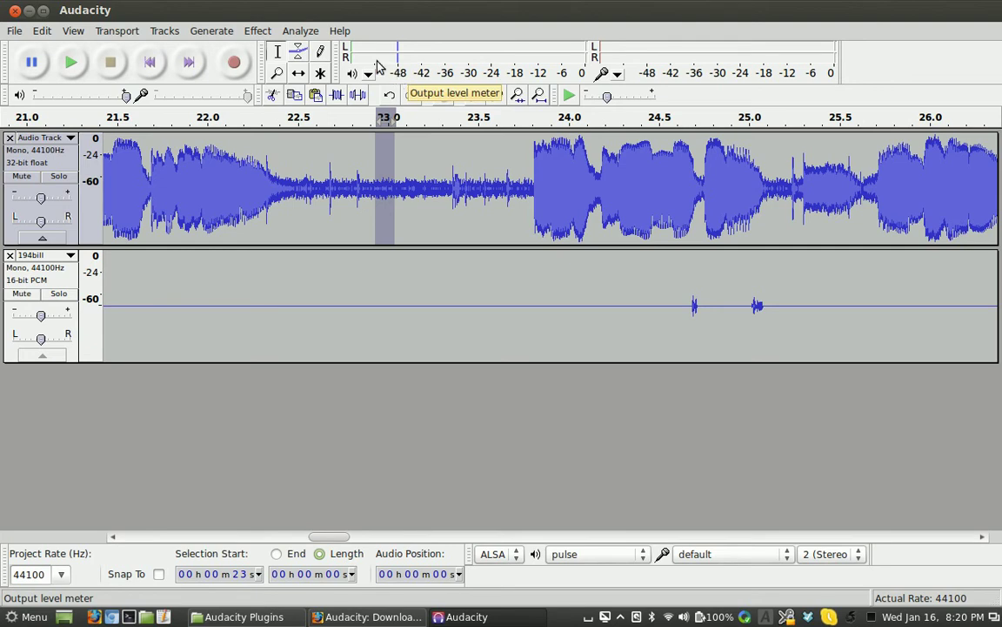
Capture a noise profile from the selected slice of the recorded track with the Noise Removal effect
left_click(259, 32)
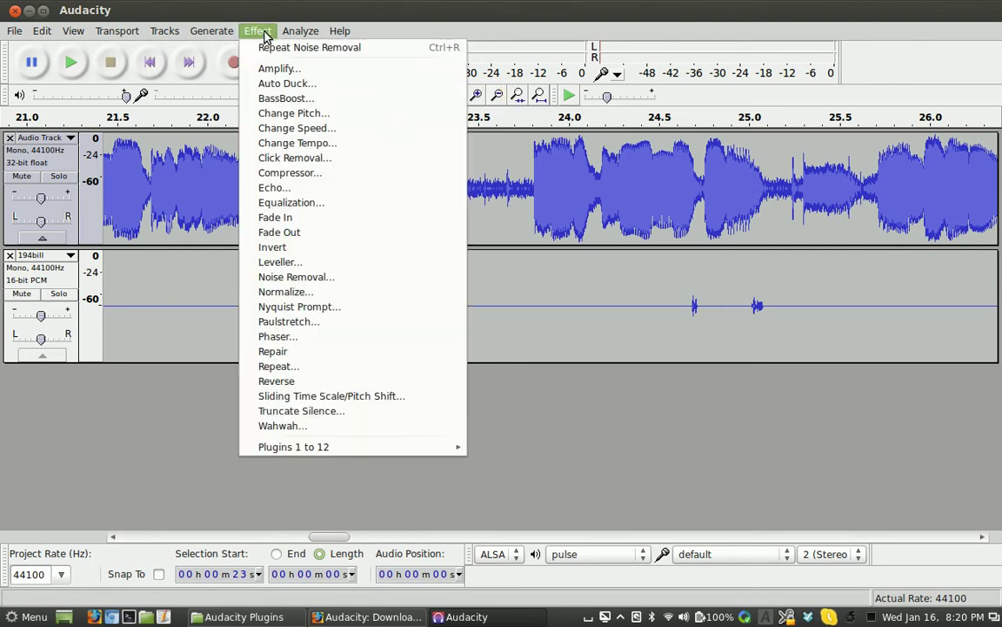
left_click(318, 277)
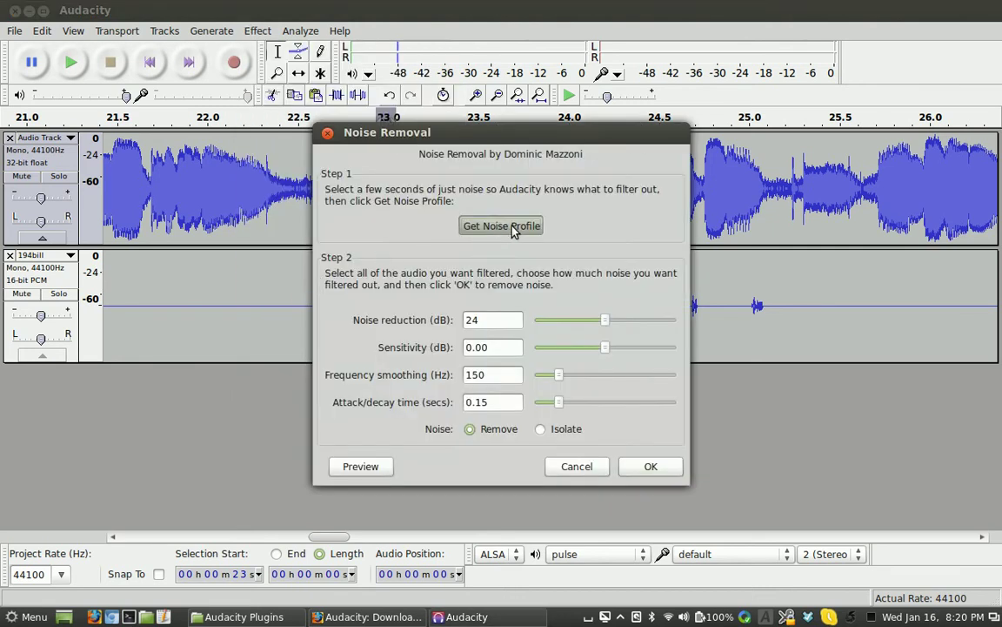
left_click(507, 224)
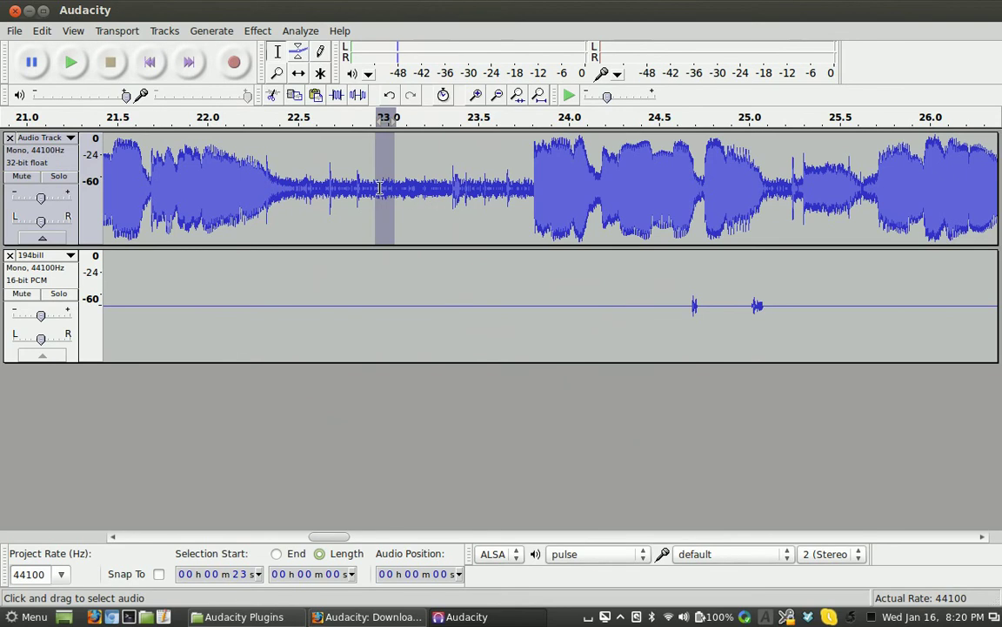
Apply Noise Removal to the entire recorded track using the captured noise profile and 24 dB of noise reduction
left_click(54, 163)
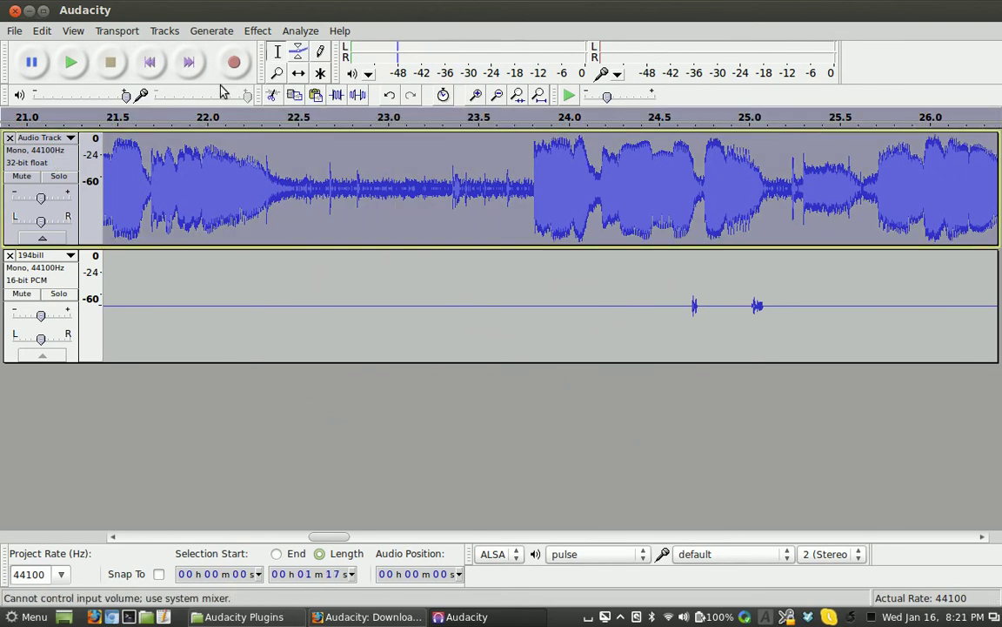
left_click(258, 30)
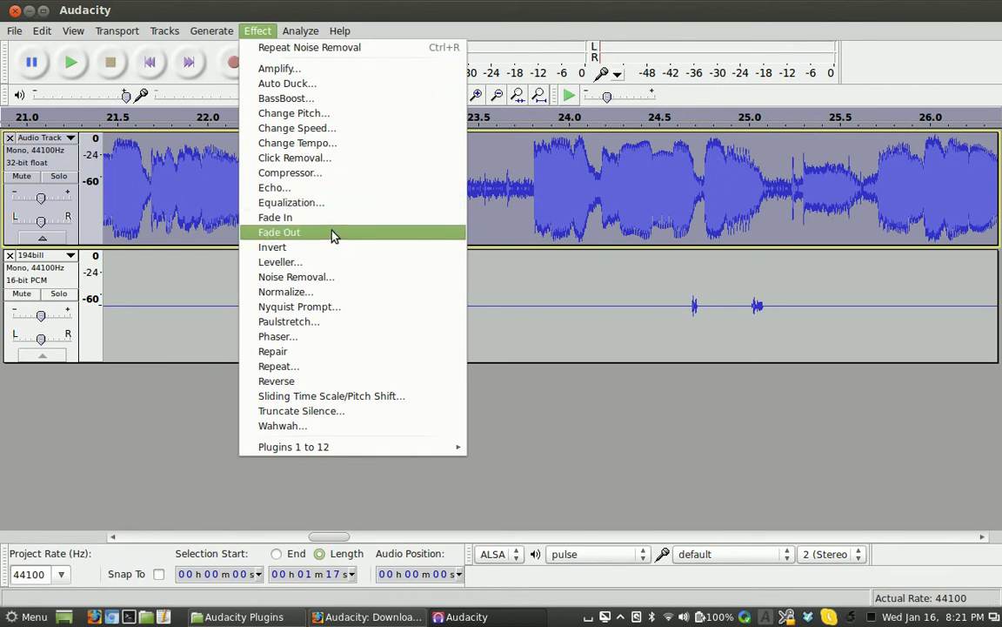
left_click(347, 275)
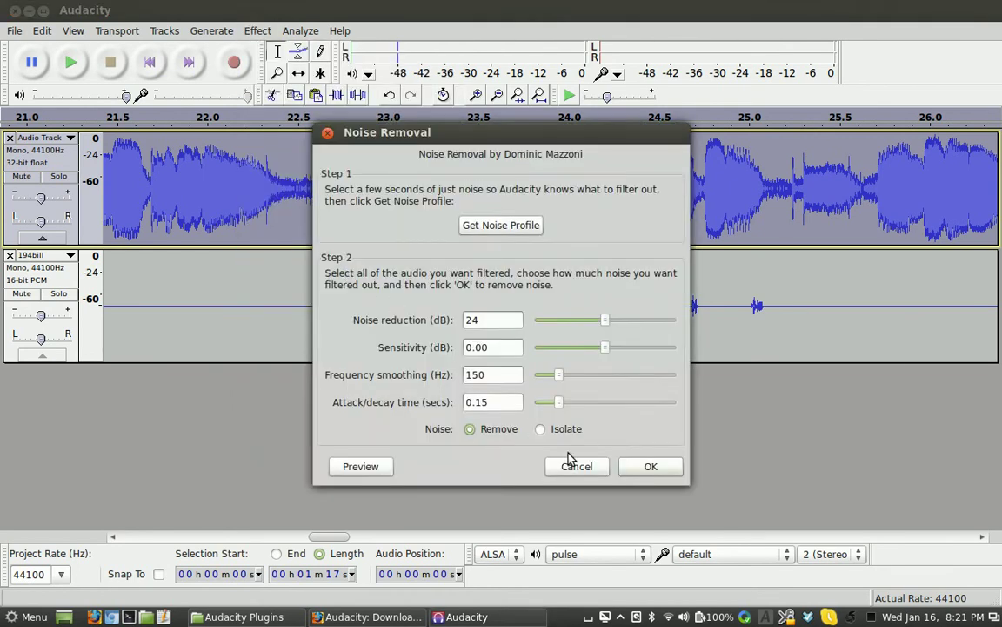
left_click(663, 465)
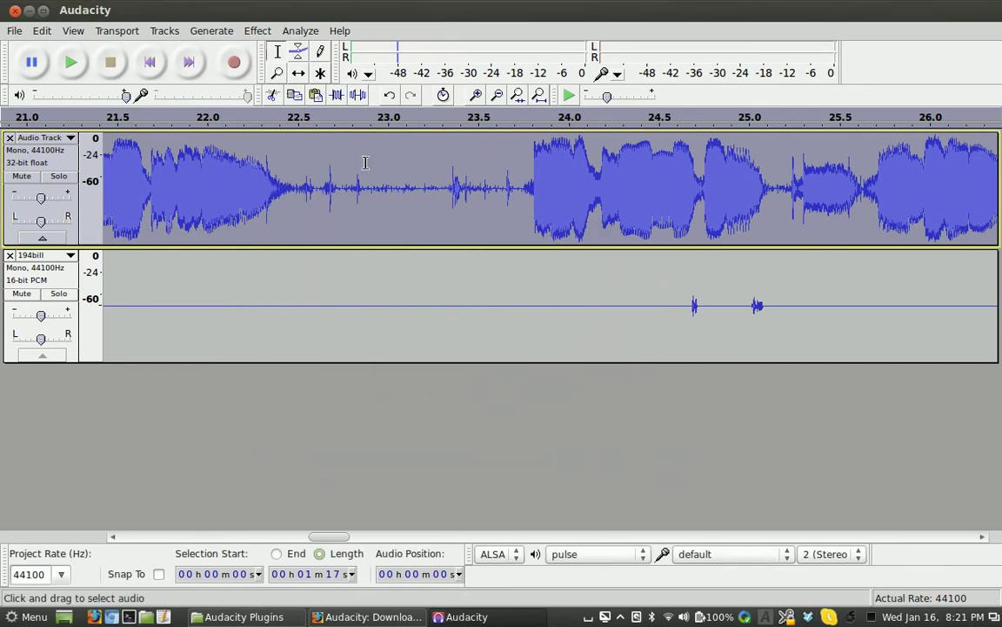
Select the quiet stretch from about 22.9 to 23.25 s in the recorded track and look up Noise Gate among the plug-in effects
left_click_drag(371, 183, 436, 192)
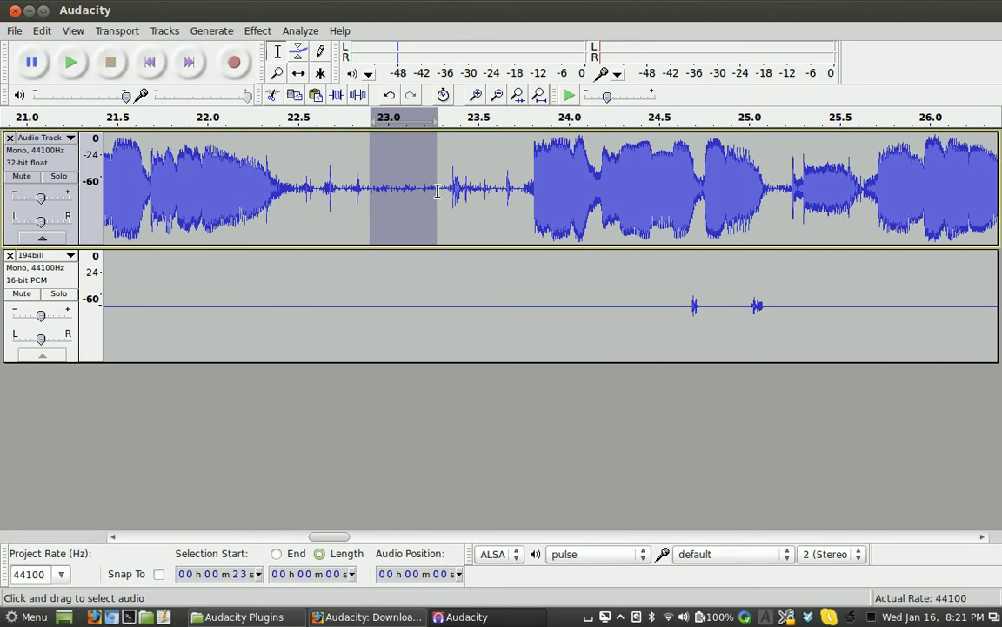
left_click_drag(438, 192, 435, 191)
left_click_drag(435, 191, 435, 192)
left_click(261, 32)
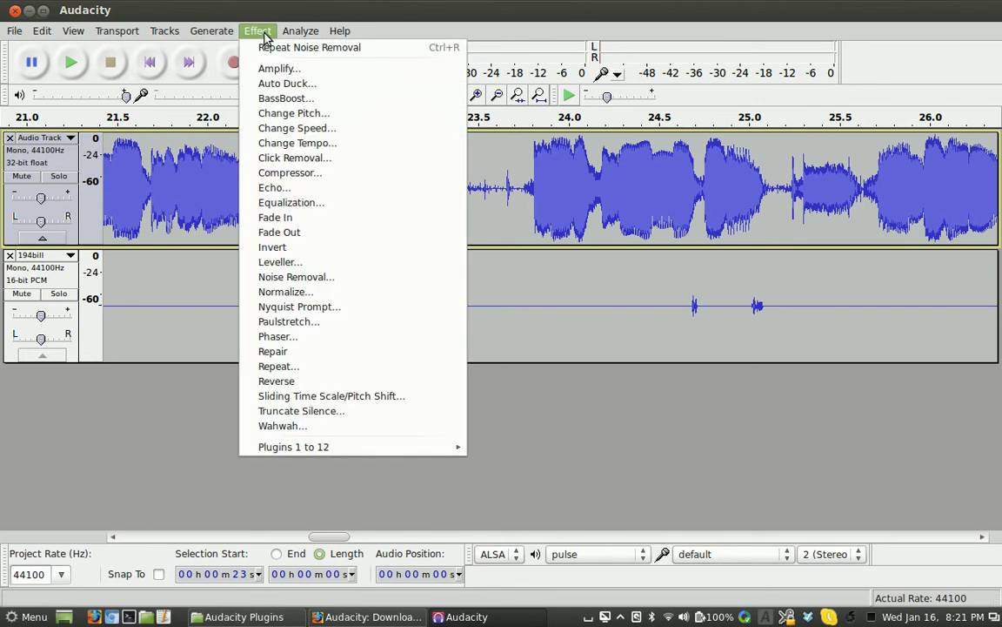
mouse_move(380, 448)
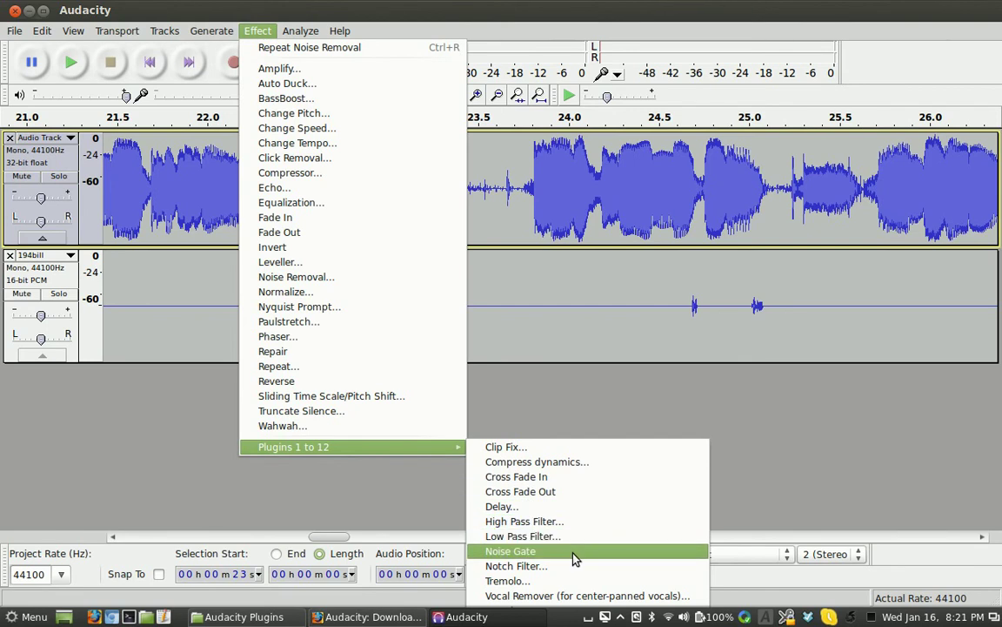
left_click(270, 22)
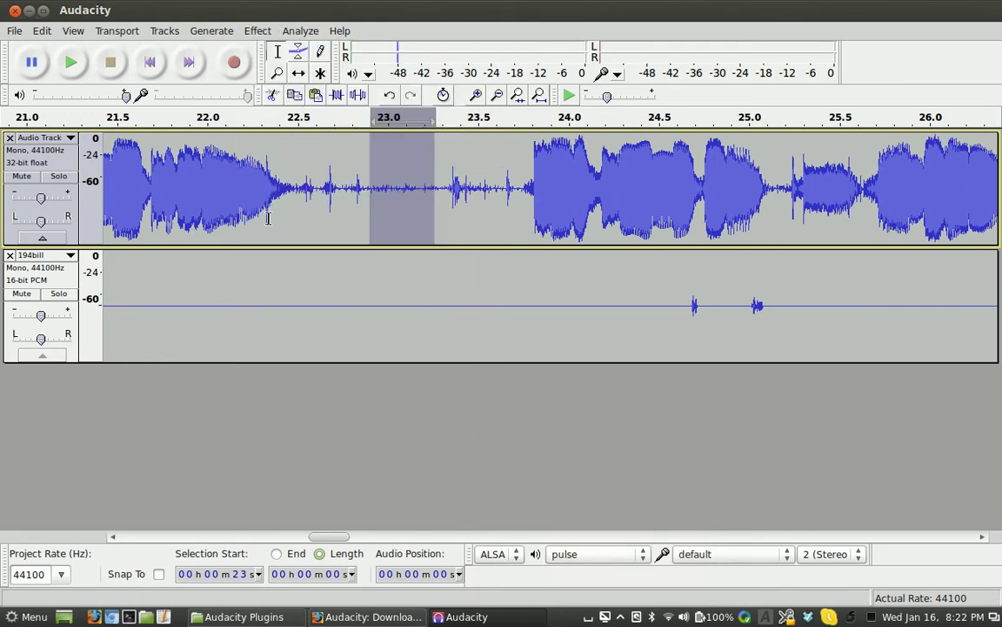
Switch to Firefox and view the Plug-Ins and Libraries page of the Audacity download site
left_click(372, 616)
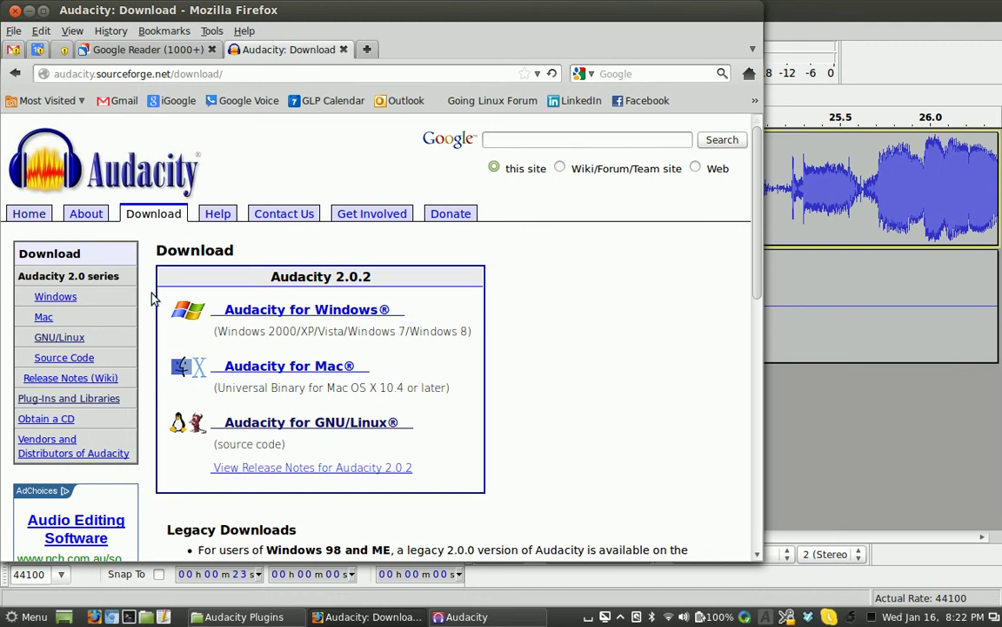
left_click(77, 400)
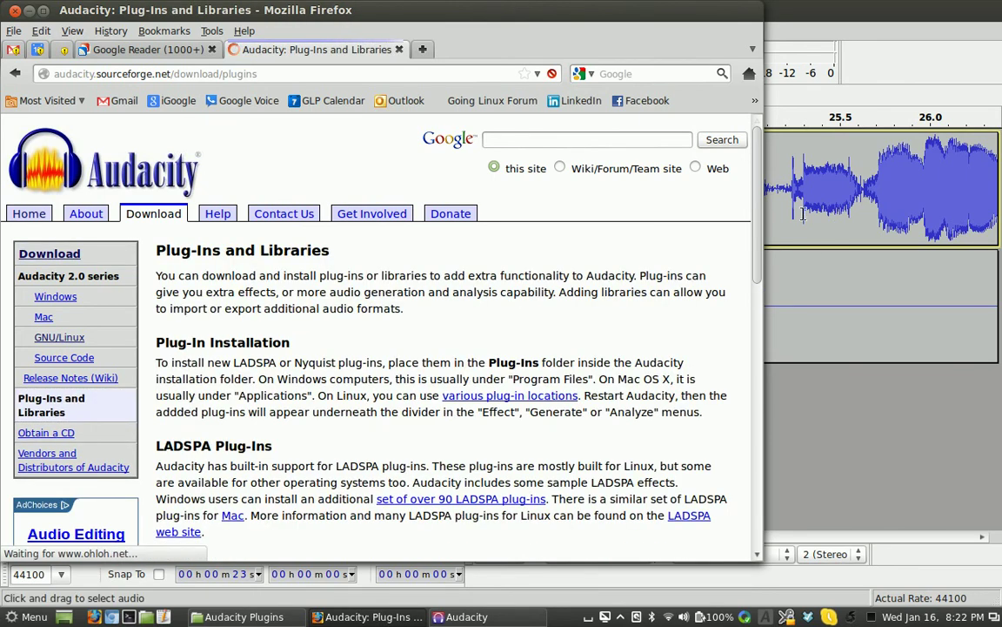
mouse_move(761, 215)
left_mouse_down()
mouse_move(791, 484)
mouse_move(781, 209)
left_mouse_up()
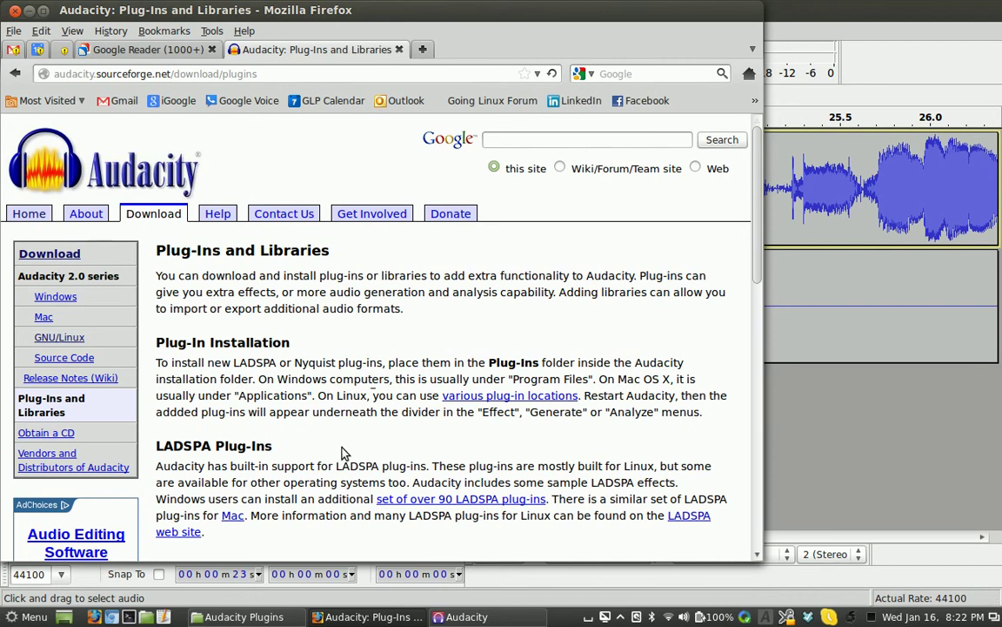
Examine installing.txt and the NoiseGate folder in the Audacity Plugins file manager window, close both and return to Audacity
left_click(270, 618)
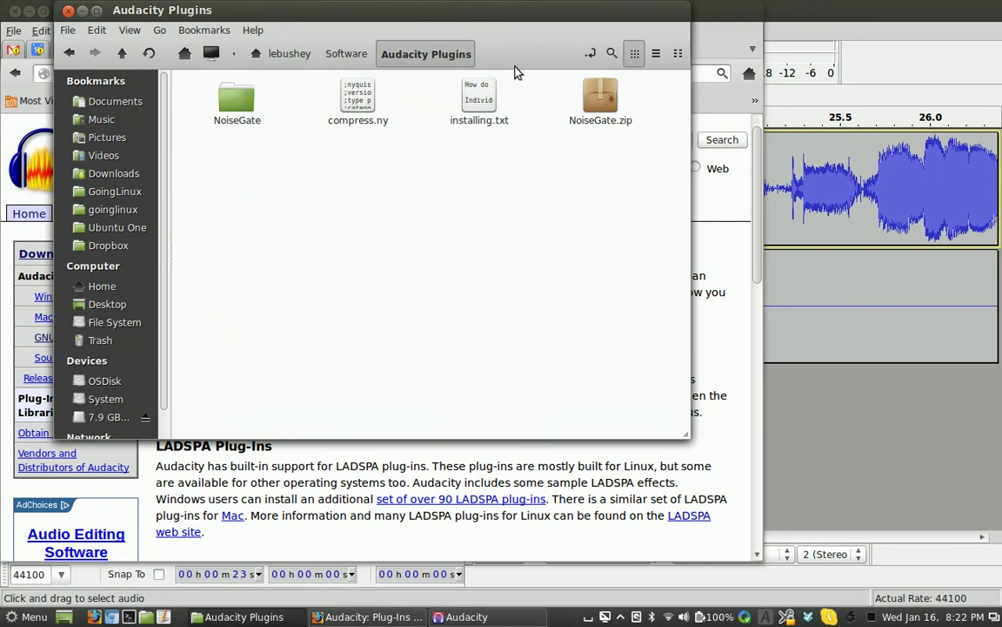
double_click(481, 102)
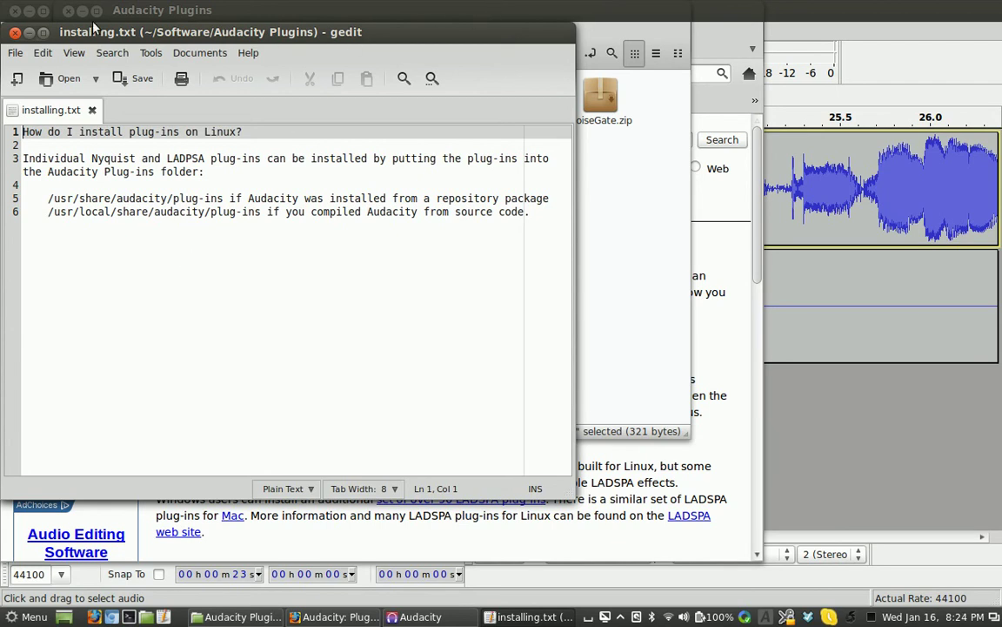
left_click(13, 35)
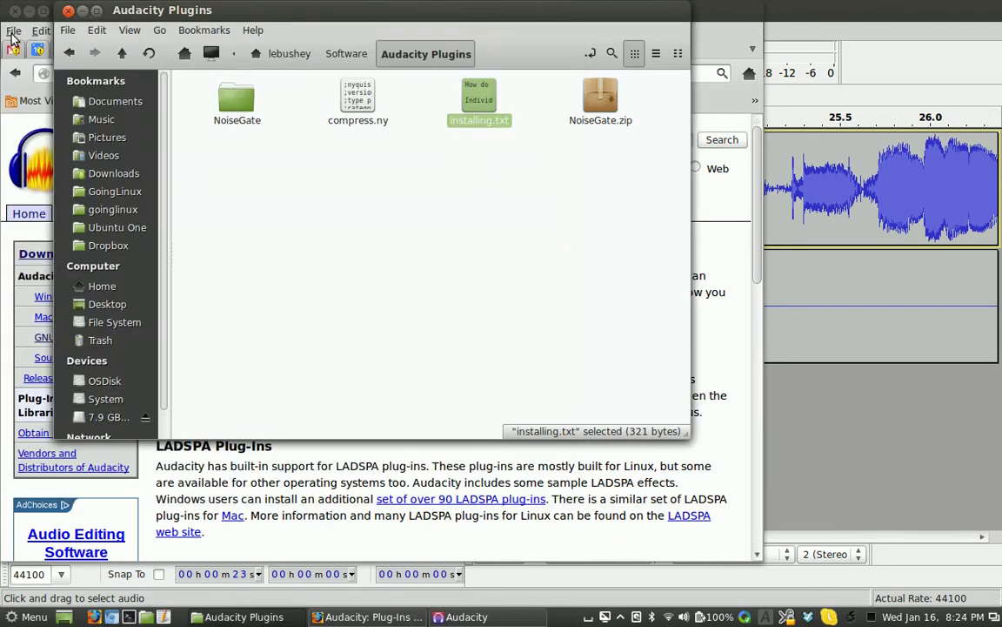
double_click(243, 106)
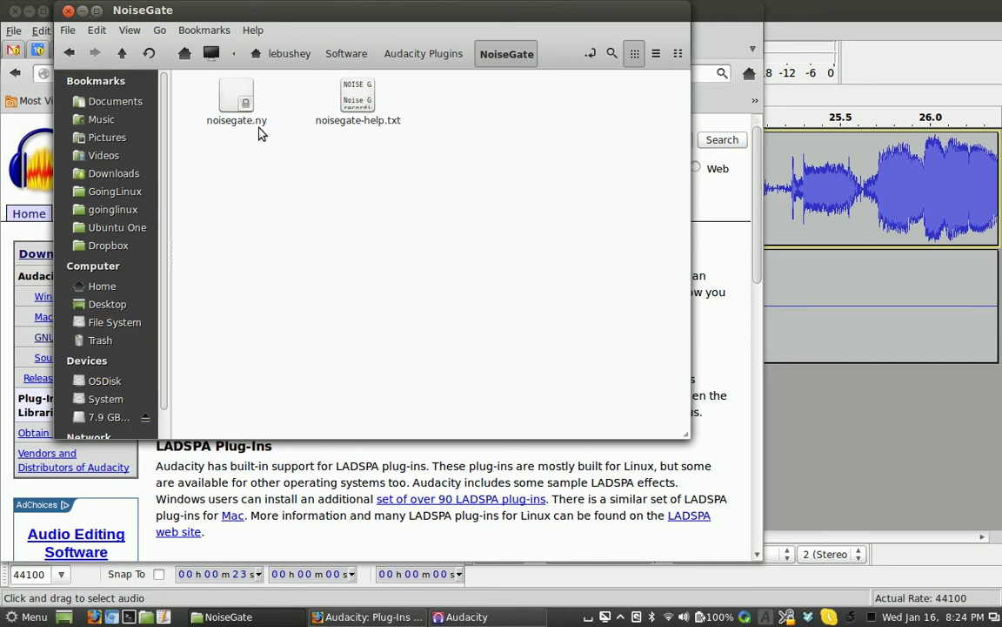
left_click(68, 11)
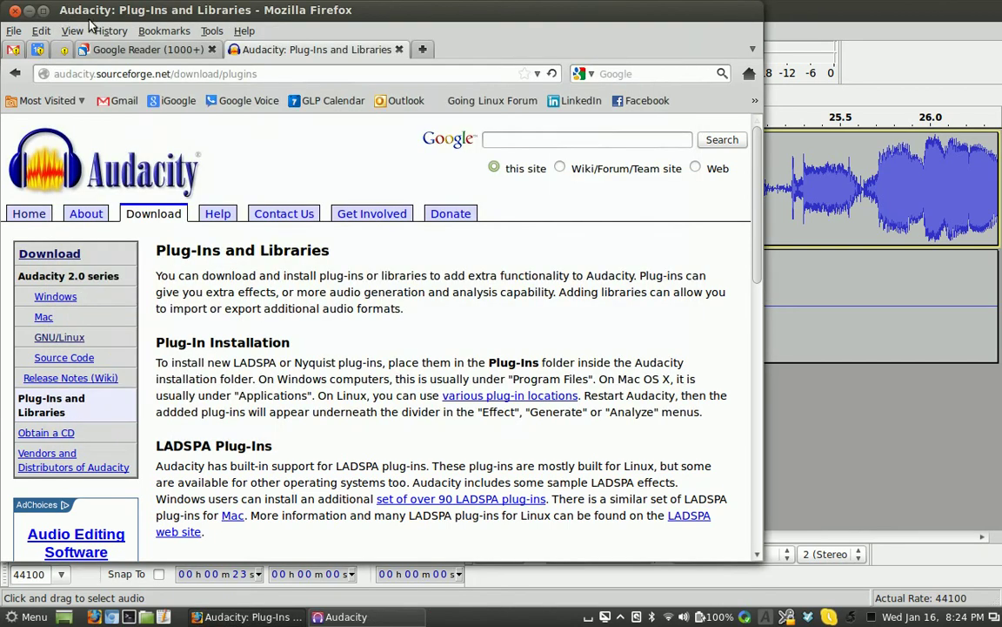
left_click(861, 18)
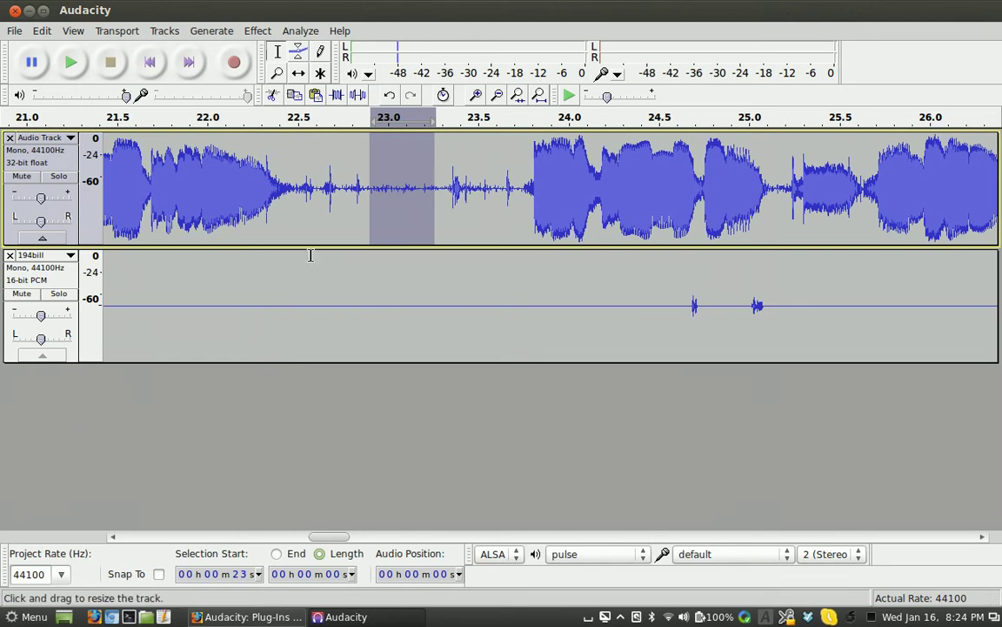
Enlarge the recorded track's height to show a finer dB scale around the pause near 23 s
left_click_drag(325, 244, 323, 500)
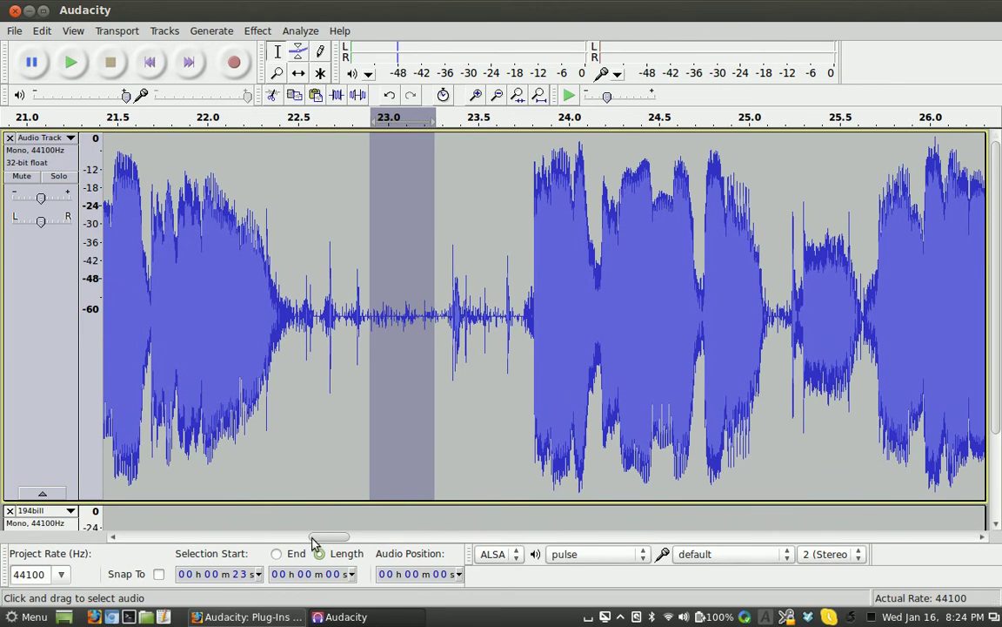
mouse_move(320, 541)
left_mouse_down()
mouse_move(334, 539)
mouse_move(329, 531)
left_mouse_up()
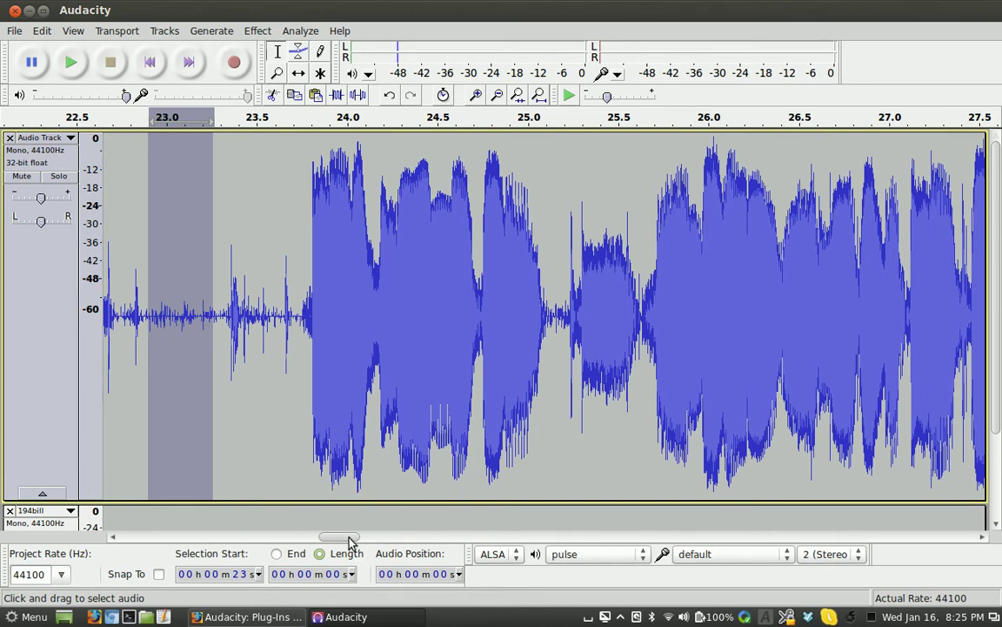
left_click_drag(348, 542, 346, 541)
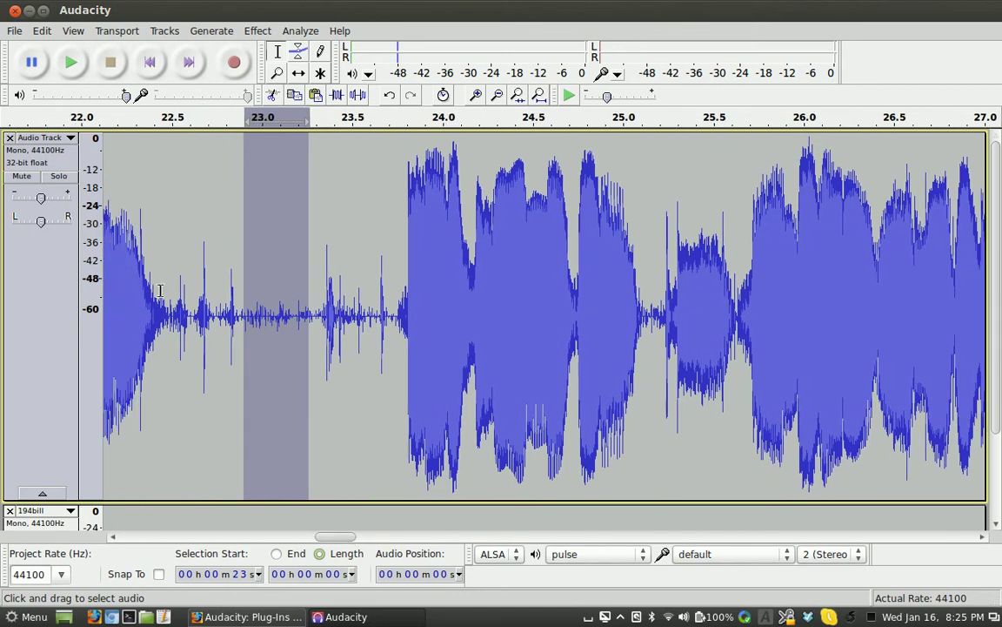
Select the pause from about 22.5 to 23.7 s in the recorded track and run Noise Gate's Analyse Noise Level function on it
left_click_drag(172, 295, 393, 322)
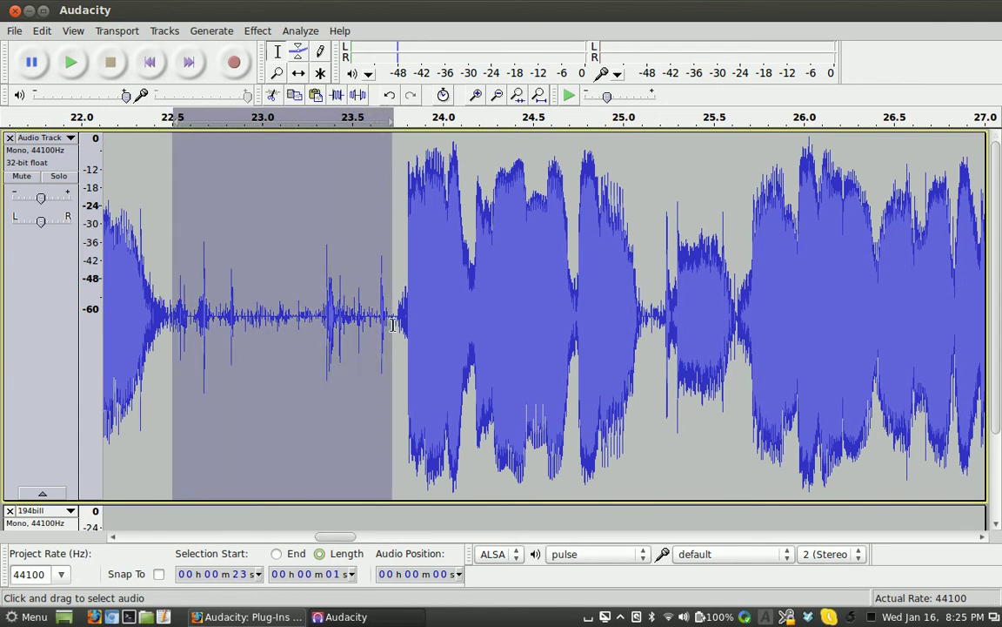
left_click(257, 30)
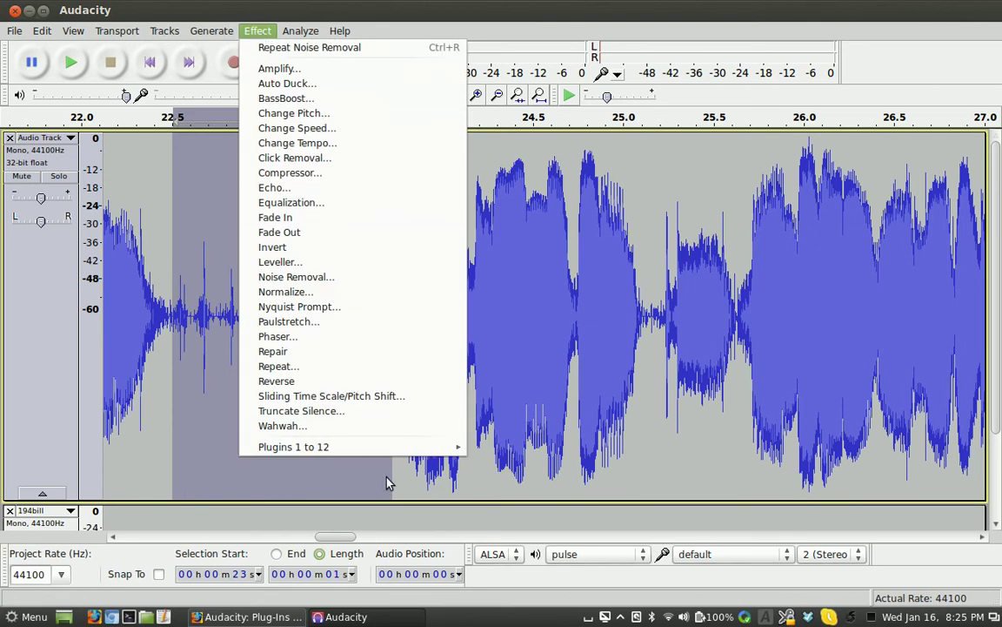
mouse_move(385, 447)
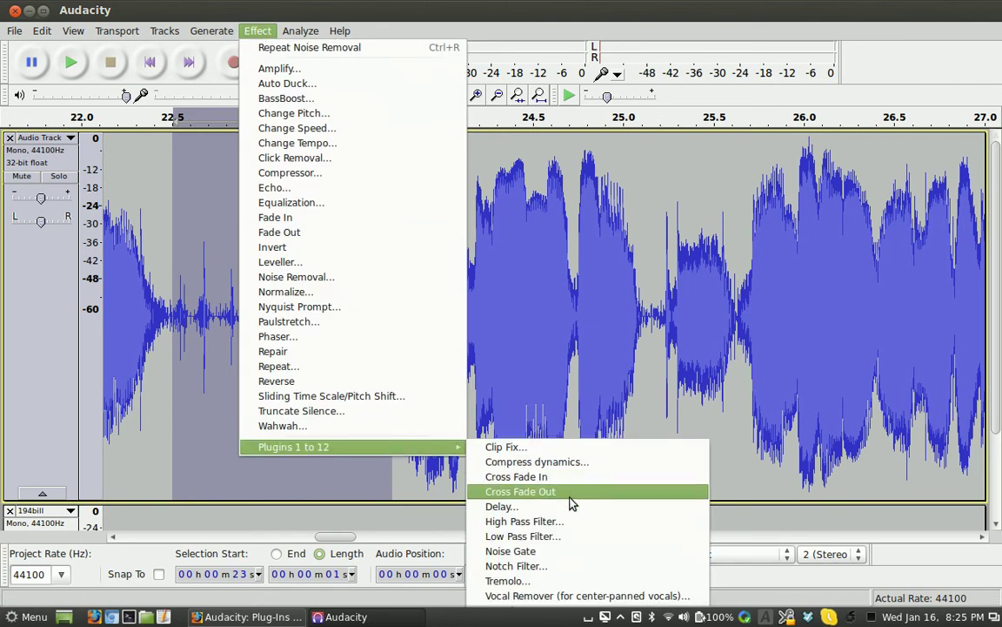
left_click(577, 552)
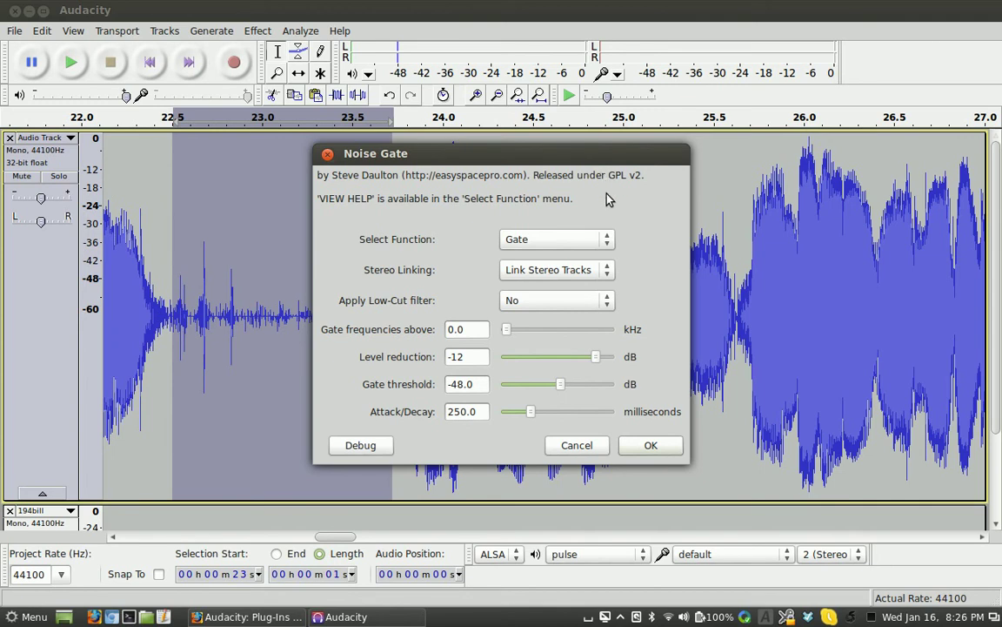
left_click(607, 245)
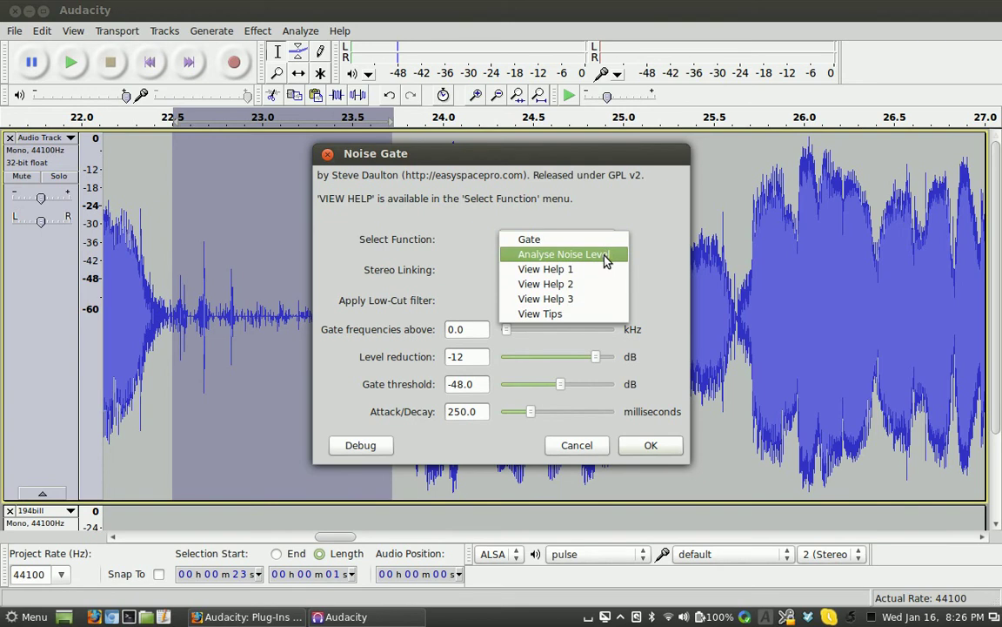
left_click(606, 261)
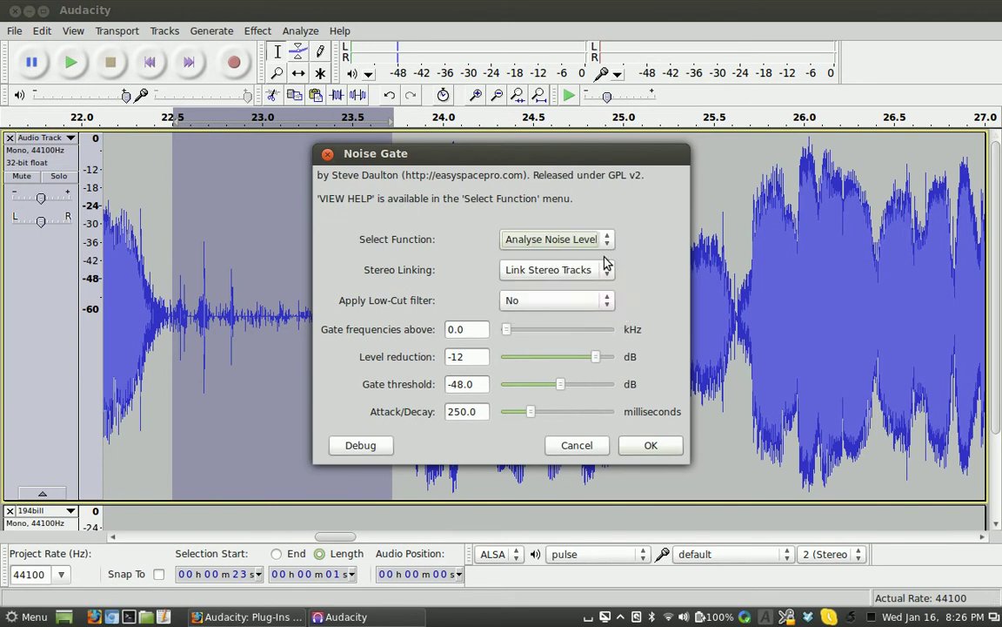
left_click(655, 448)
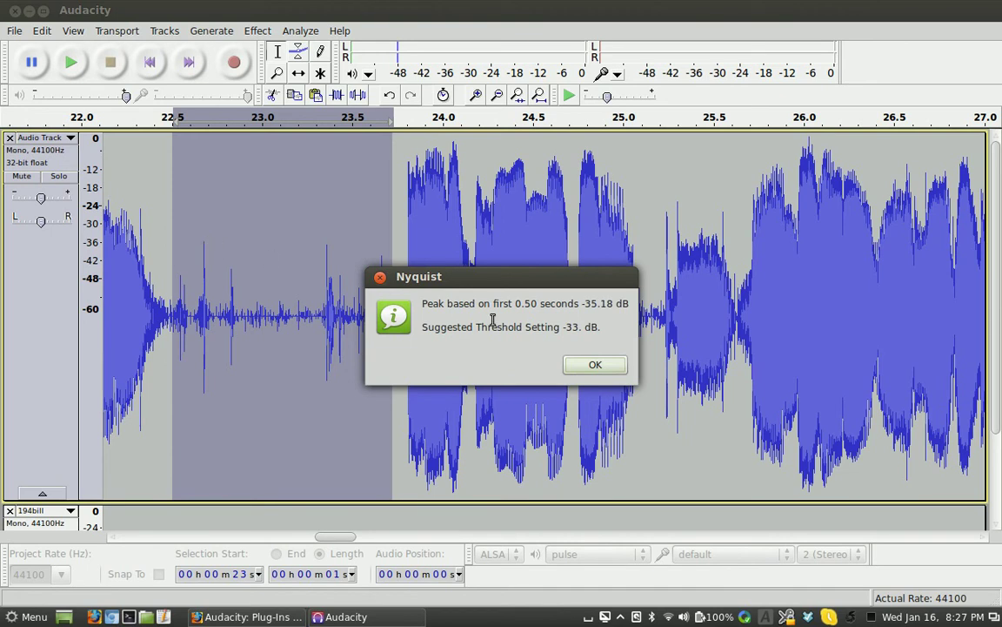
left_click(612, 364)
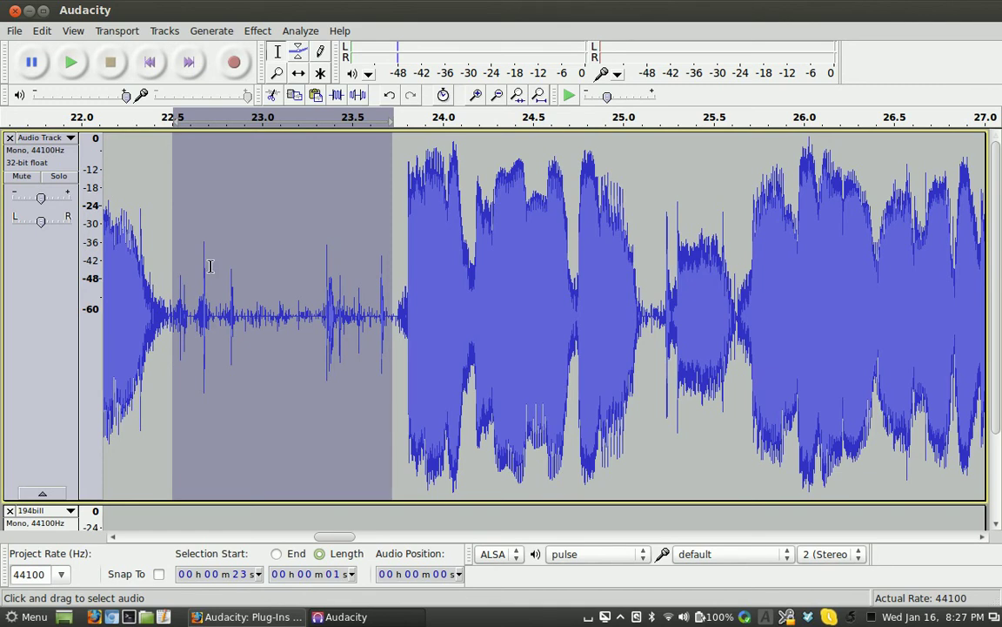
Select the entire recorded track and open Noise Gate for it with the function set to Gate
left_click(39, 279)
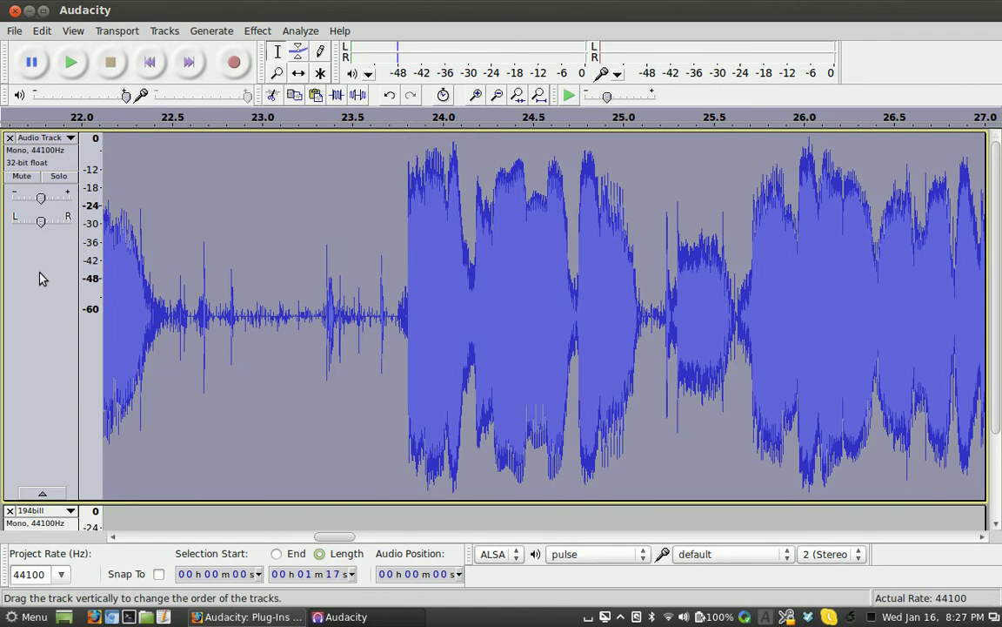
left_click(497, 96)
left_click(497, 95)
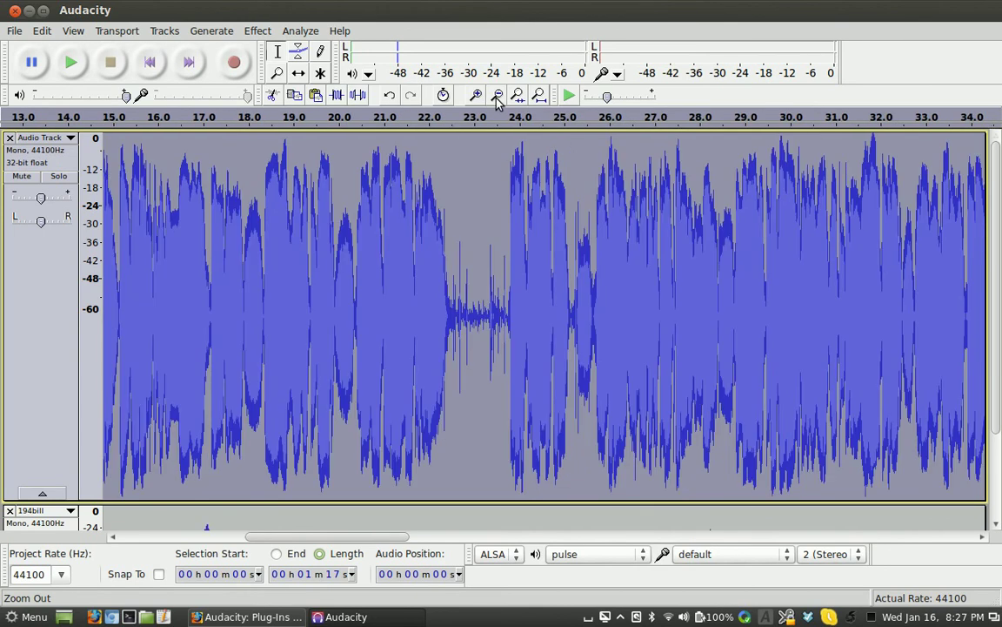
left_click(477, 96)
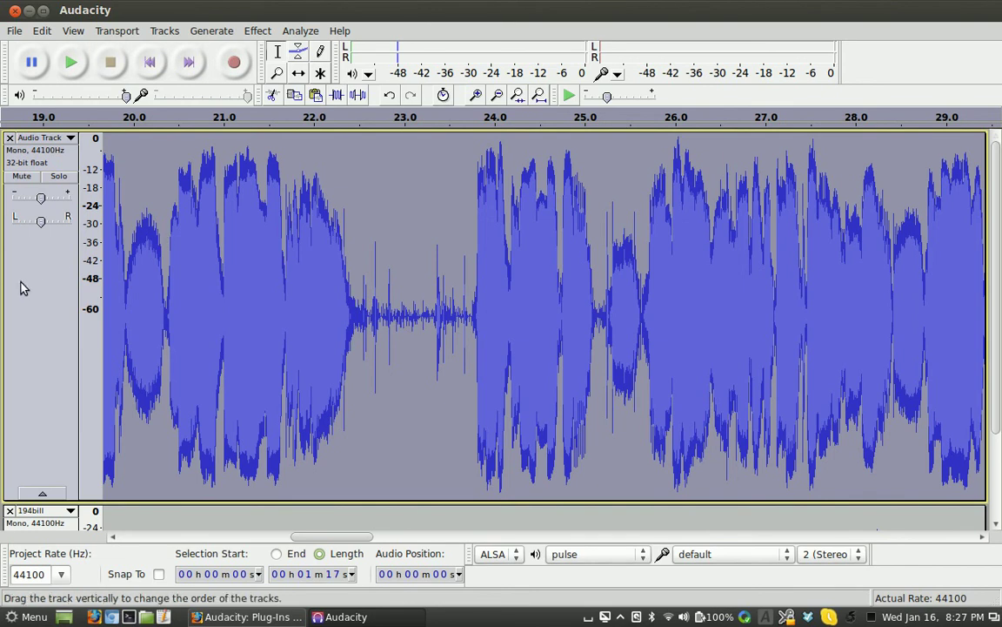
left_click(259, 33)
mouse_move(402, 445)
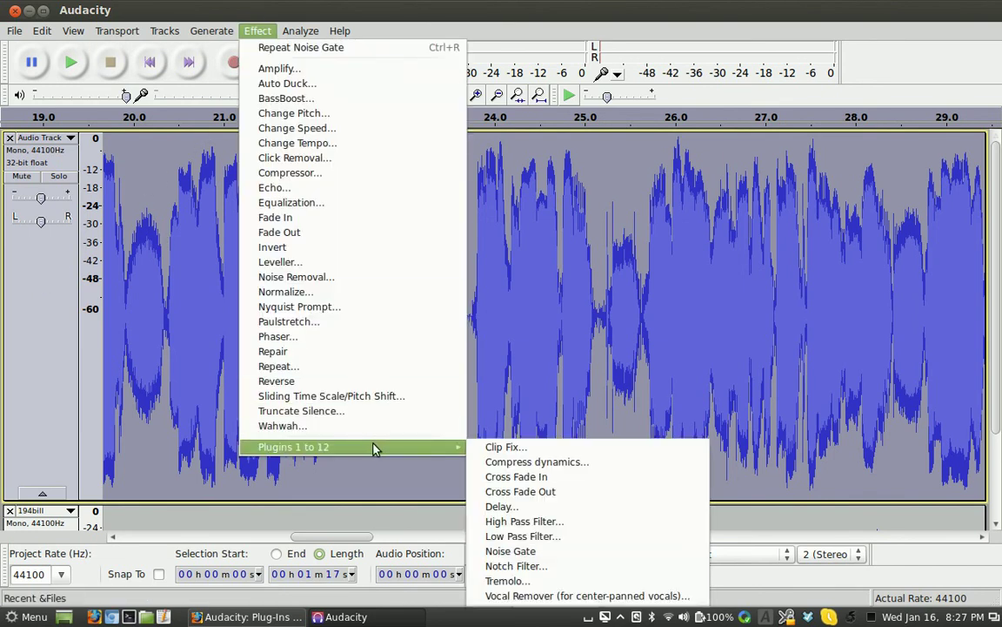
left_click(557, 553)
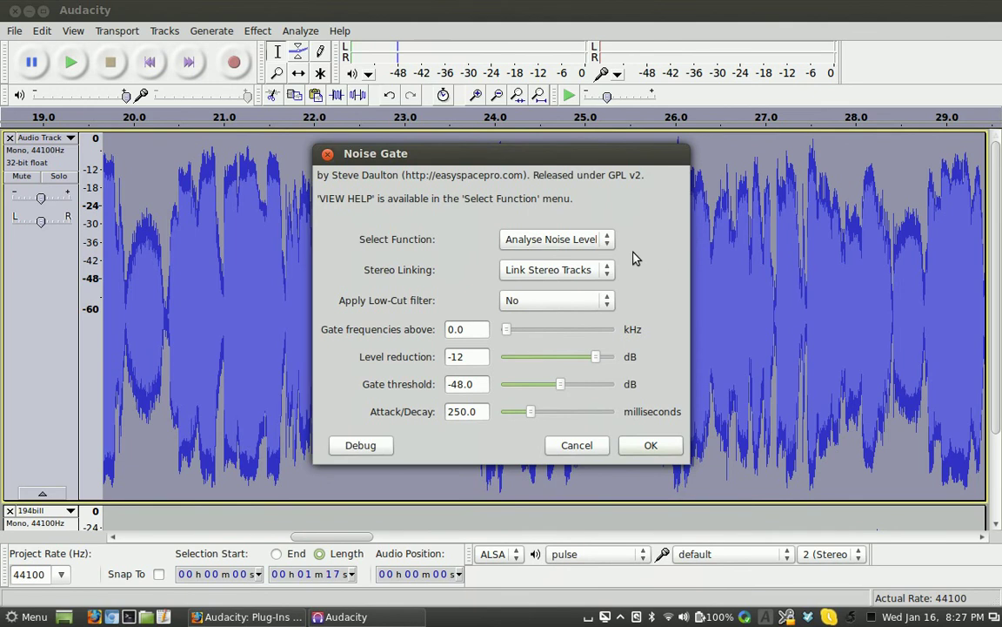
left_click(608, 241)
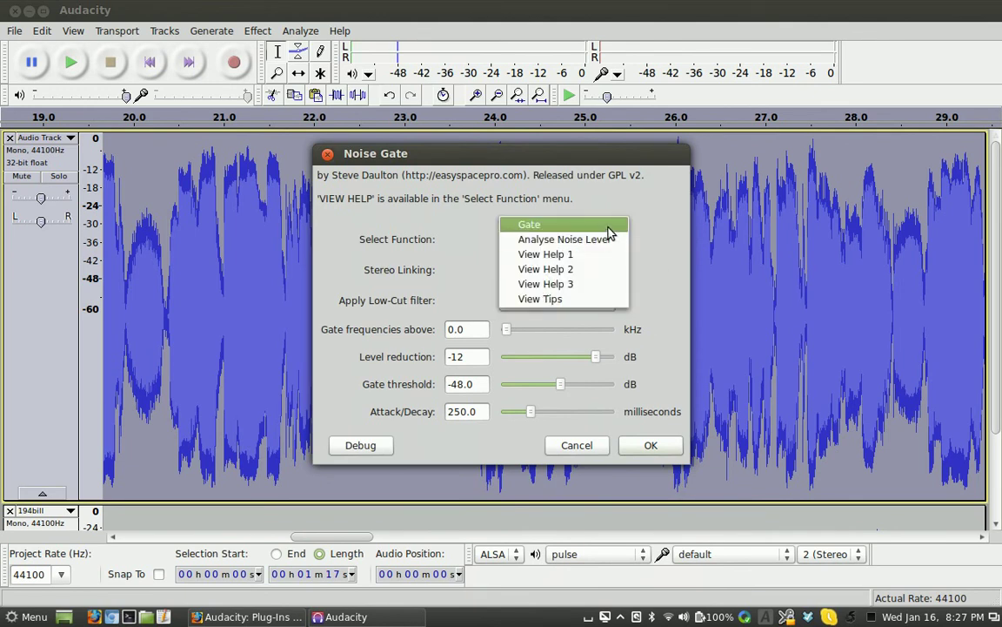
left_click(609, 230)
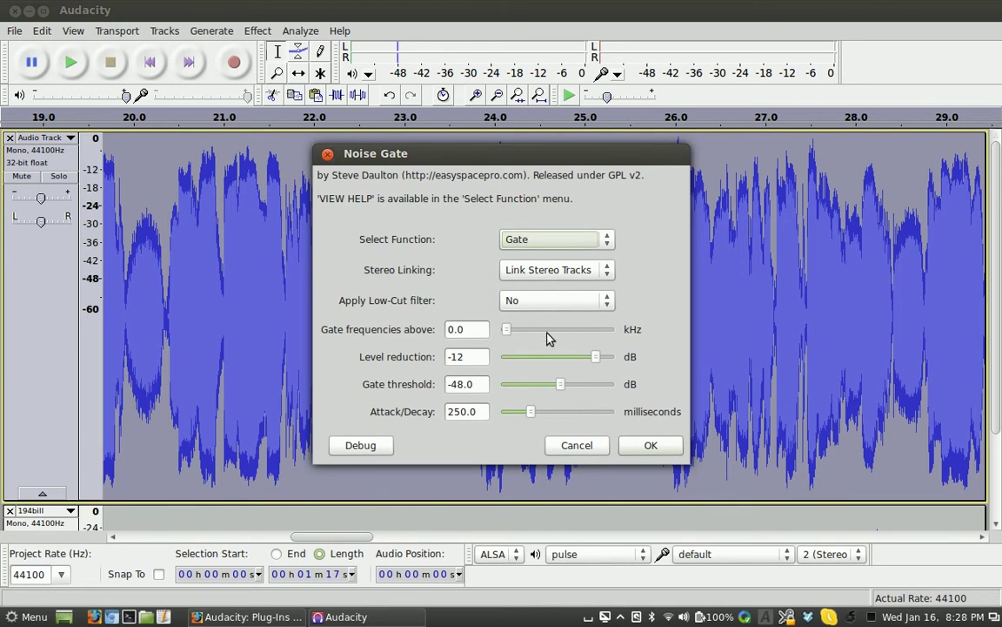
Set the gate threshold to -33.0 dB and apply the Noise Gate with a level reduction of -12 dB
left_click(471, 383)
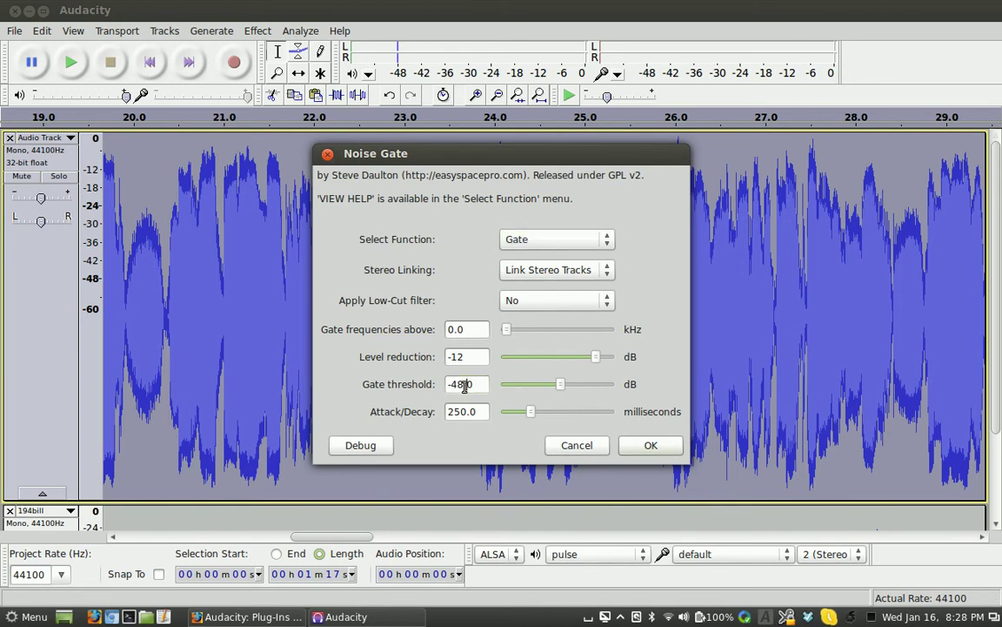
key("Left")
key("BackSpace")
key("BackSpace")
type("33")
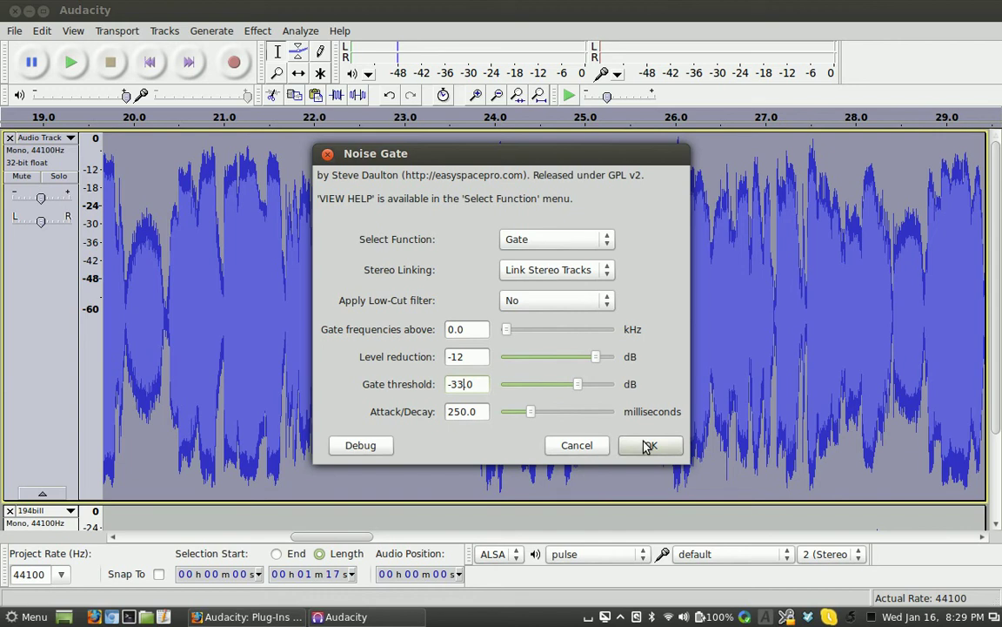
left_click_drag(522, 153, 658, 168)
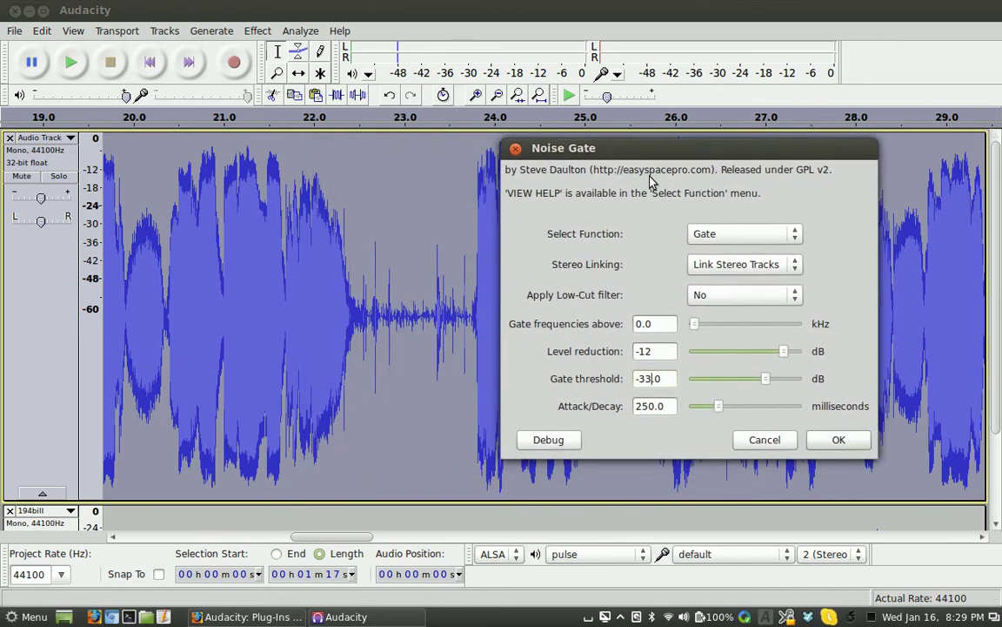
left_click(837, 442)
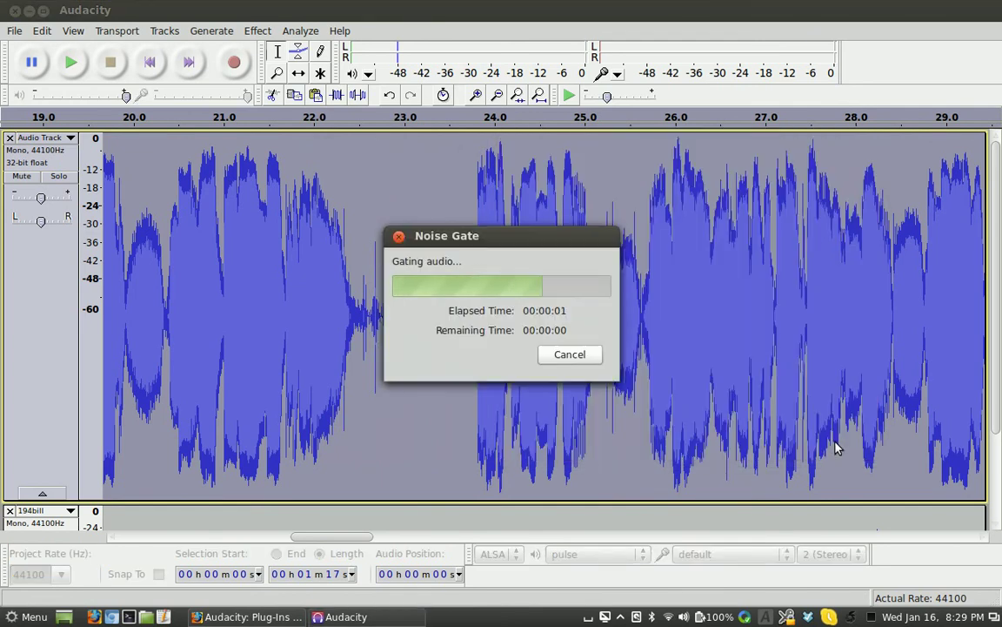
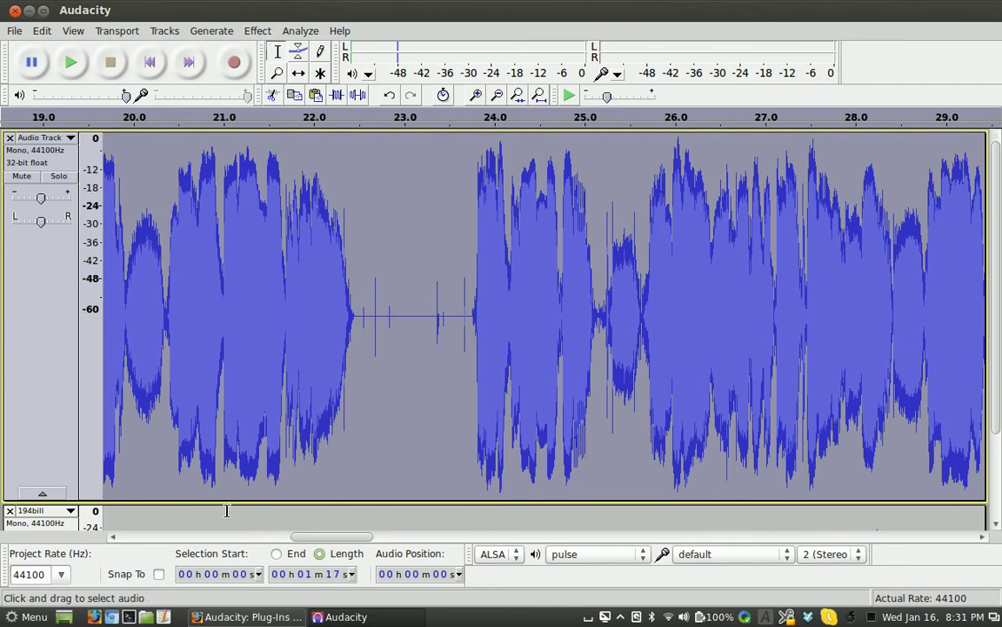
Reduce the recorded track's height and silence its pause from about 22.5 to 23.7 s
left_click_drag(232, 501, 268, 276)
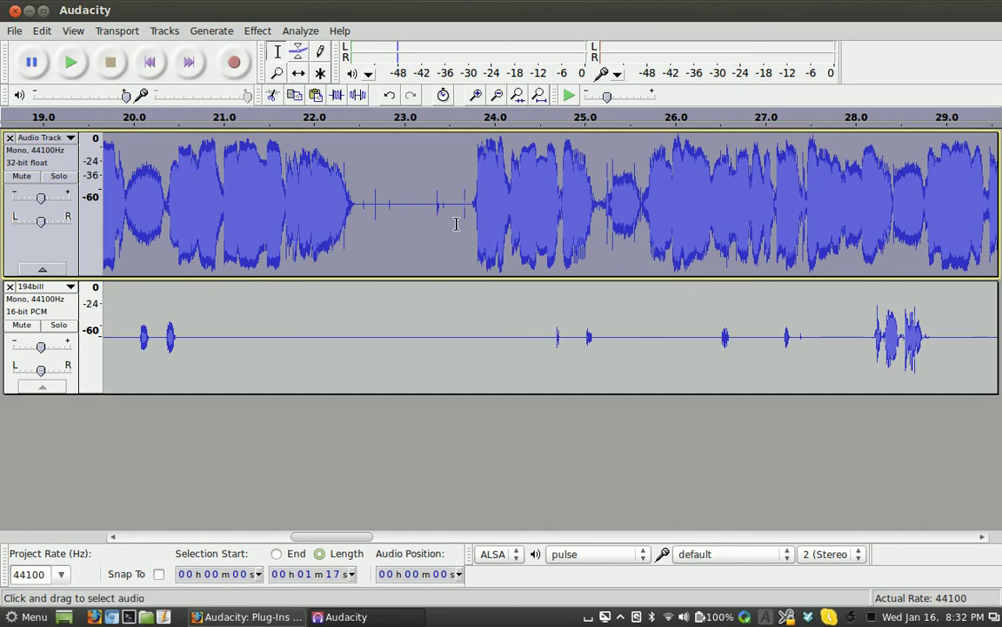
left_click_drag(467, 202, 358, 201)
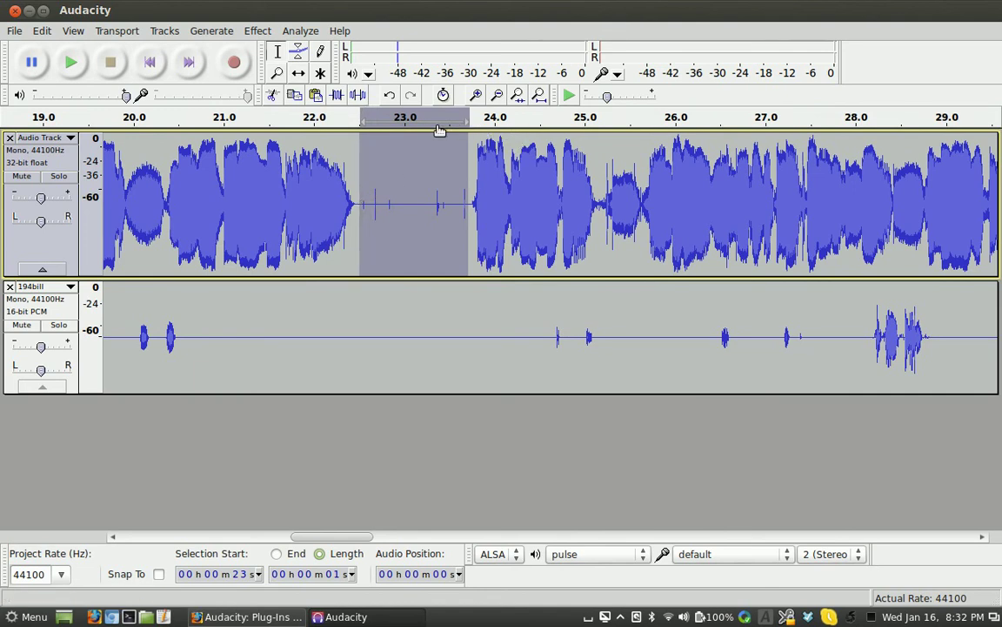
left_click(357, 96)
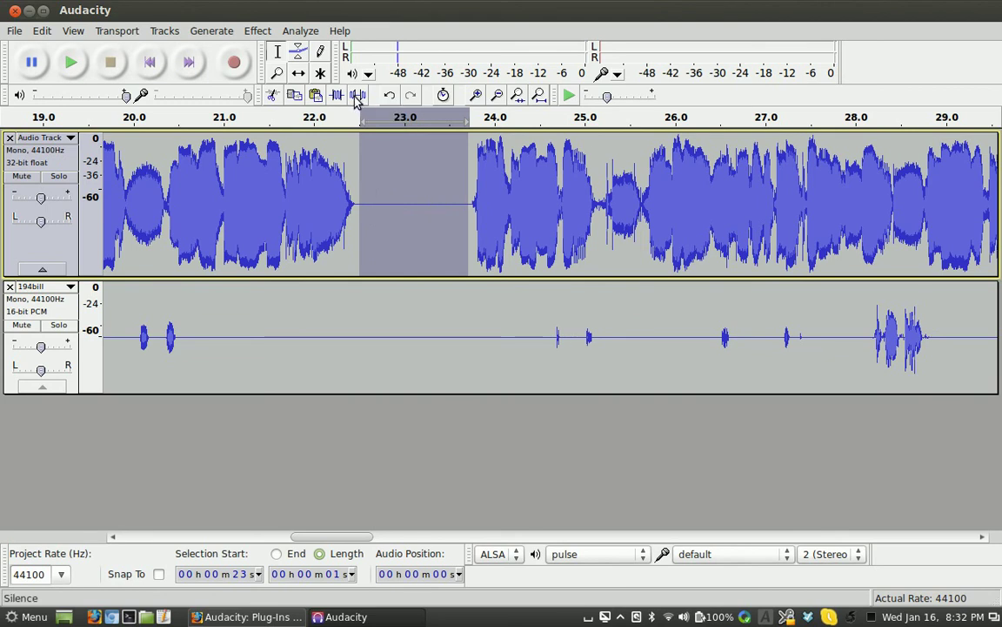
left_click(399, 202)
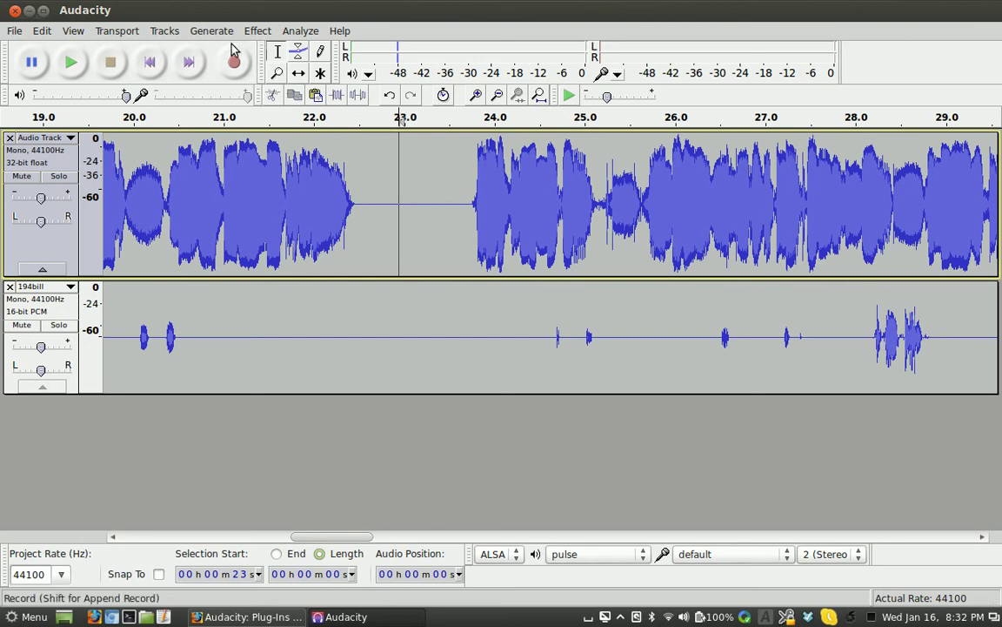
Compress the entire recorded track with a -21 dB threshold, -40 dB noise floor, 4:1 ratio and make-up gain for 0 dB
left_click(71, 241)
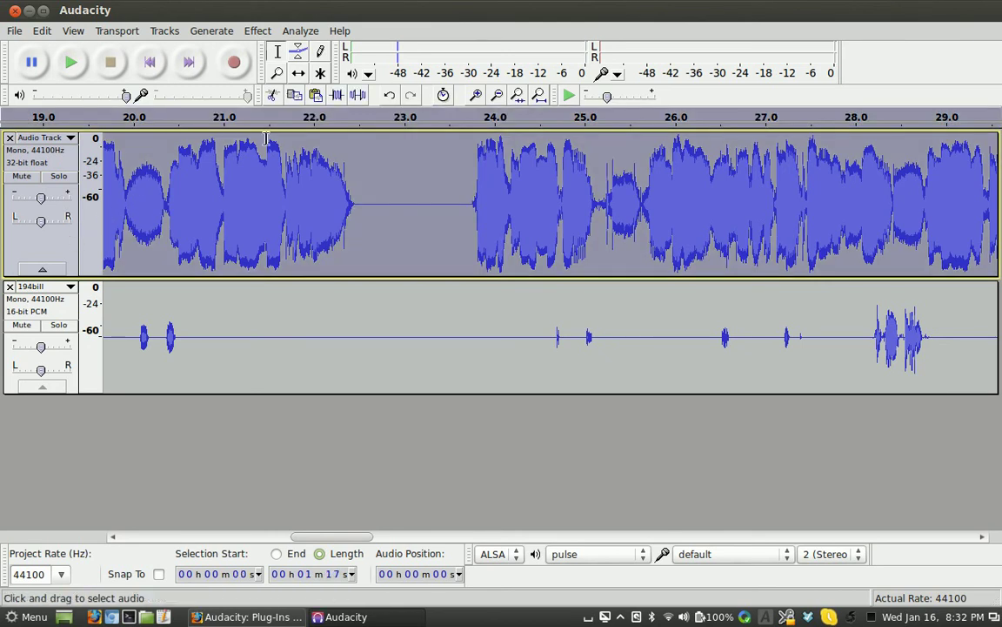
left_click(267, 35)
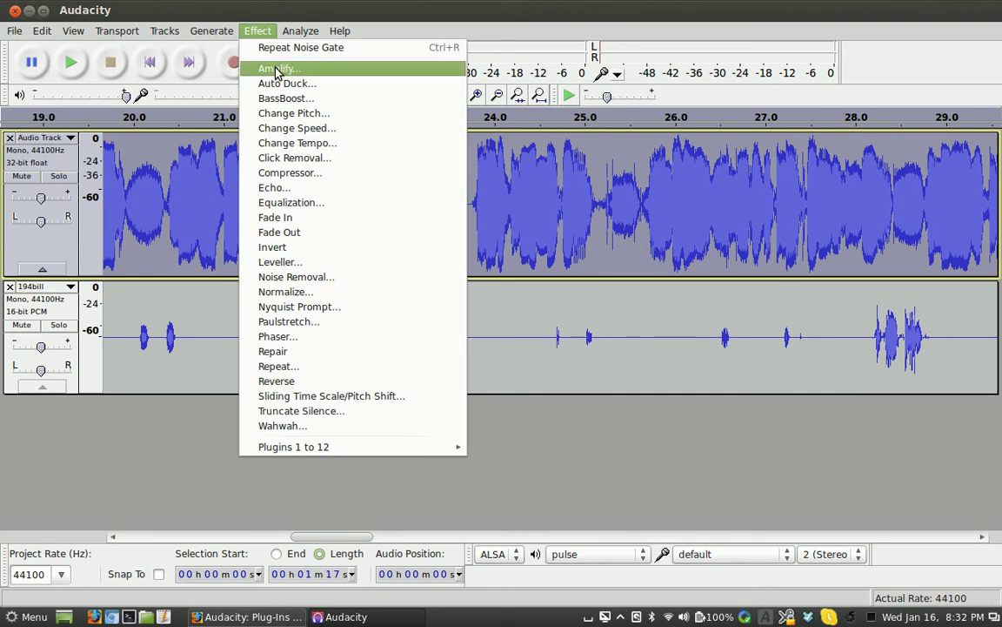
left_click(327, 180)
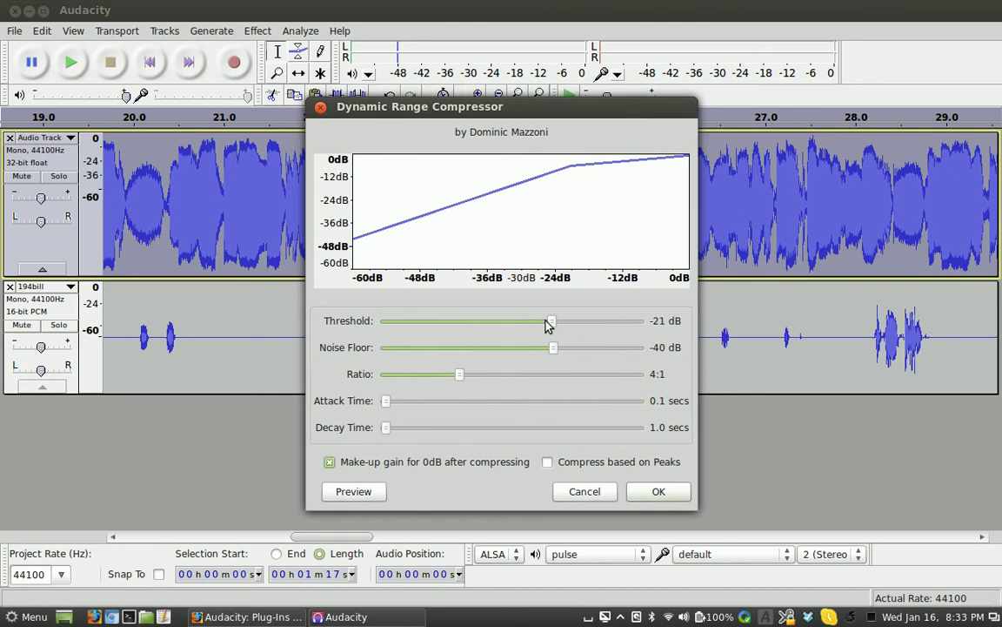
mouse_move(555, 324)
left_mouse_down()
mouse_move(424, 351)
mouse_move(409, 331)
mouse_move(450, 345)
mouse_move(521, 329)
mouse_move(573, 340)
mouse_move(553, 337)
left_mouse_up()
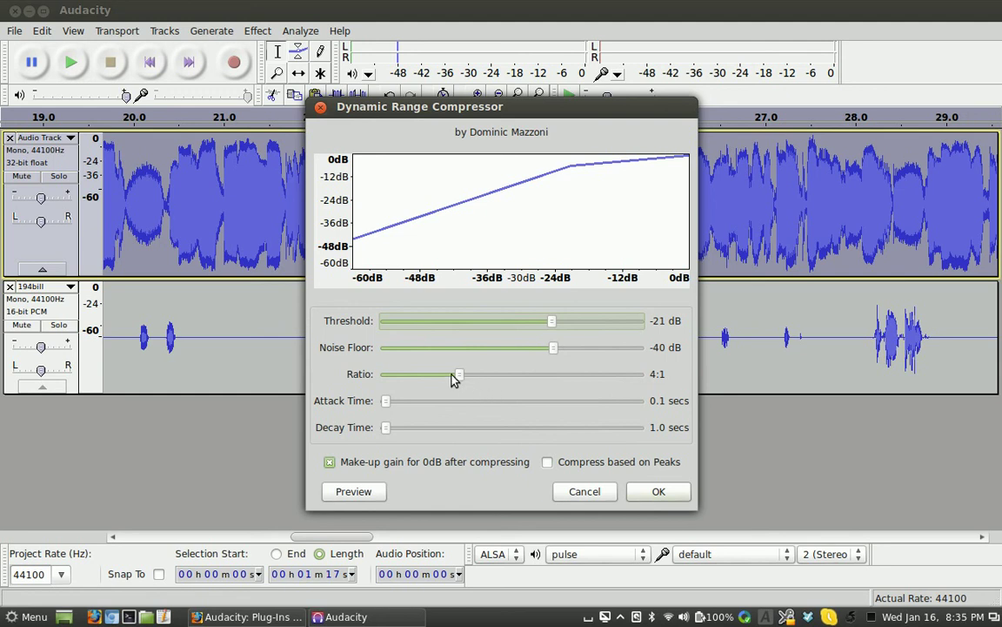
mouse_move(457, 378)
left_mouse_down()
mouse_move(385, 387)
mouse_move(657, 386)
mouse_move(461, 375)
left_mouse_up()
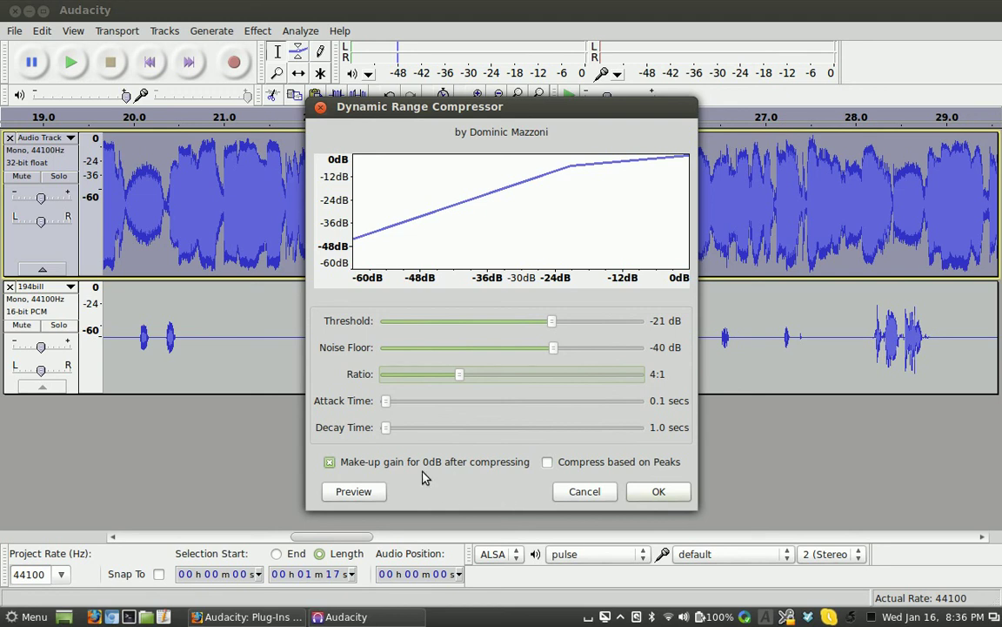
left_click(661, 491)
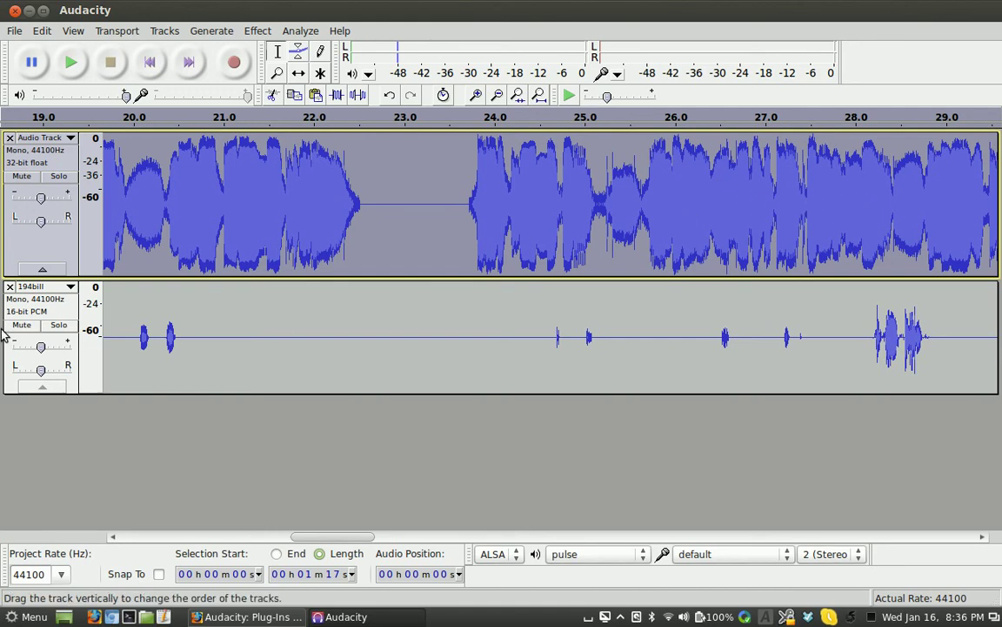
Apply the Compressor with the same -21 dB threshold and 4:1 ratio to the entire 194bill track
left_click(58, 306)
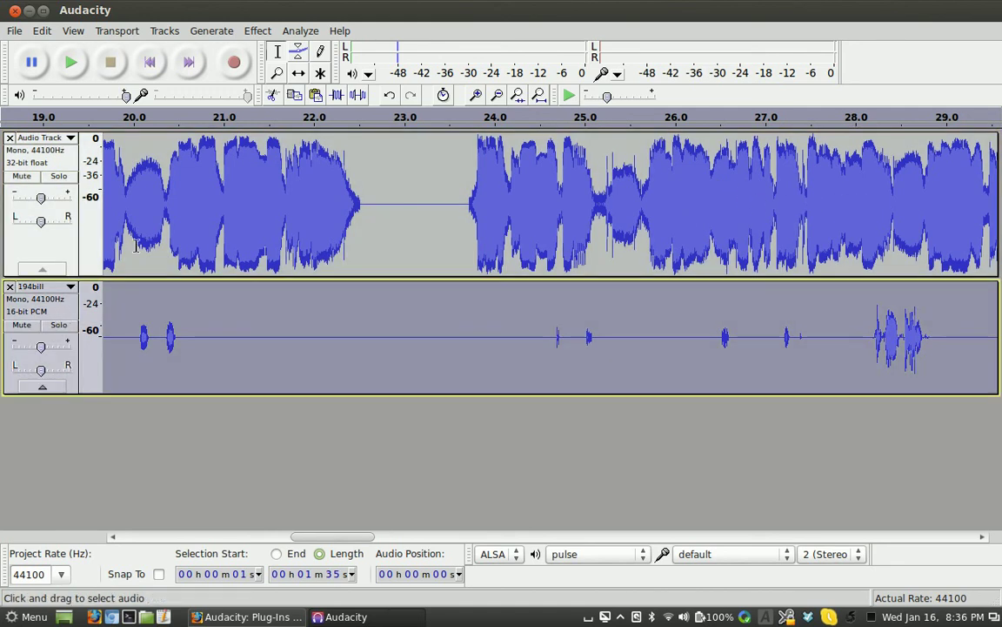
left_click(259, 31)
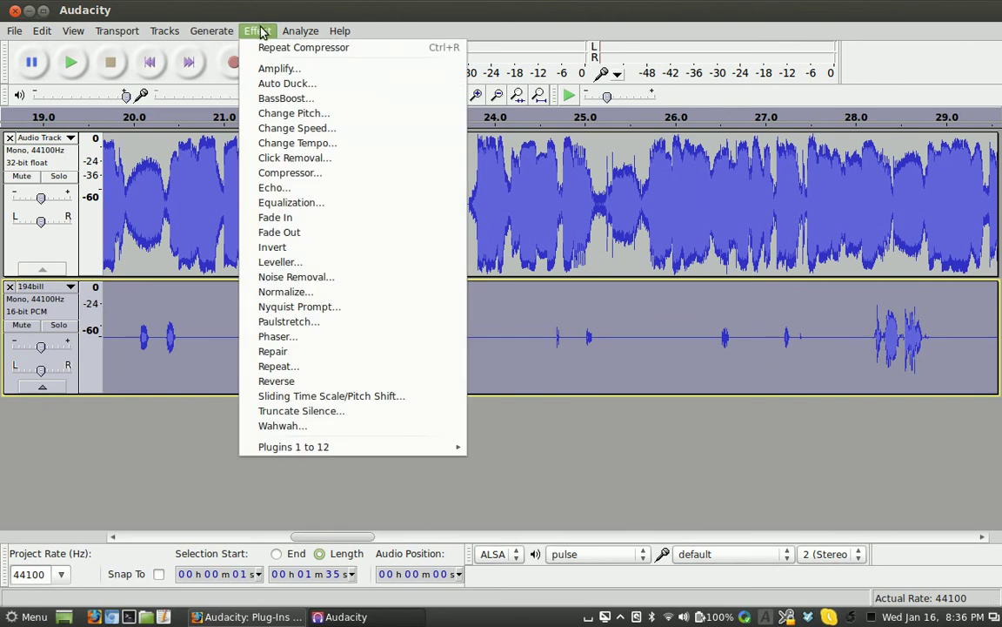
left_click(290, 172)
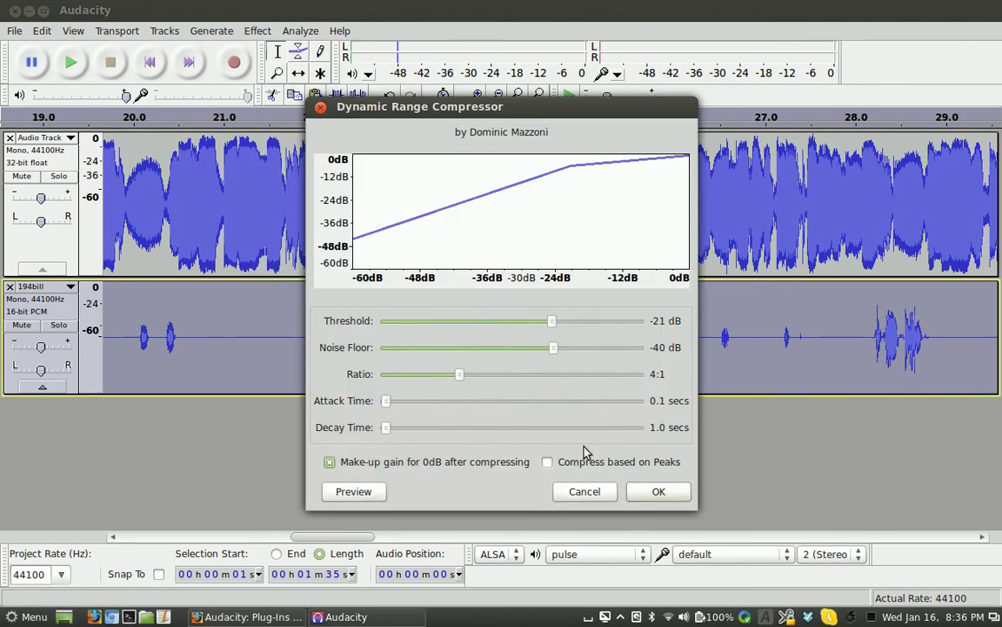
left_click(663, 493)
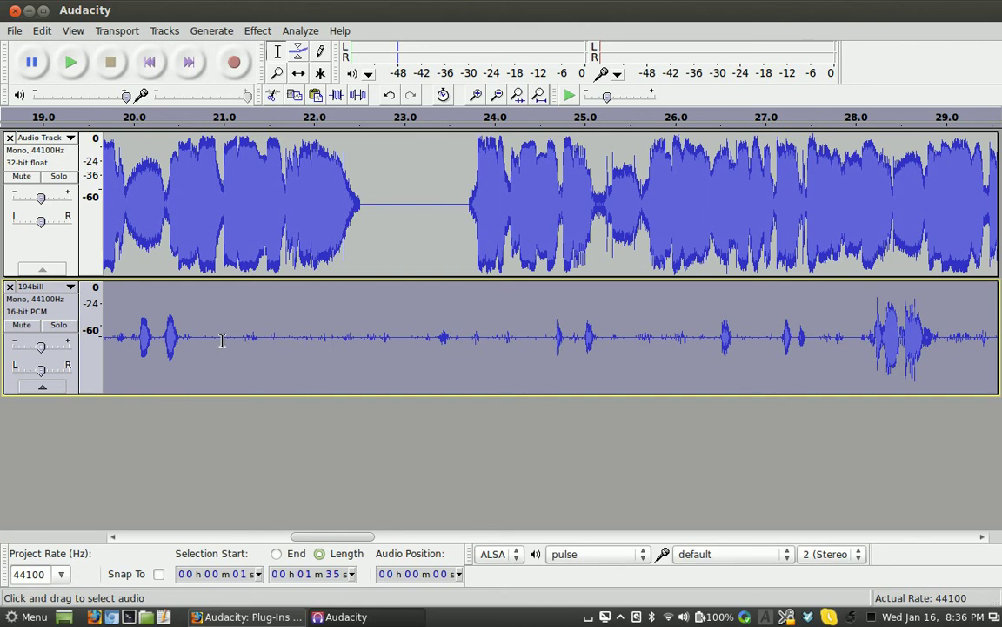
Silence the background noise in the 194bill track from about 21.1 to 22.4 s
left_click_drag(222, 341, 358, 351)
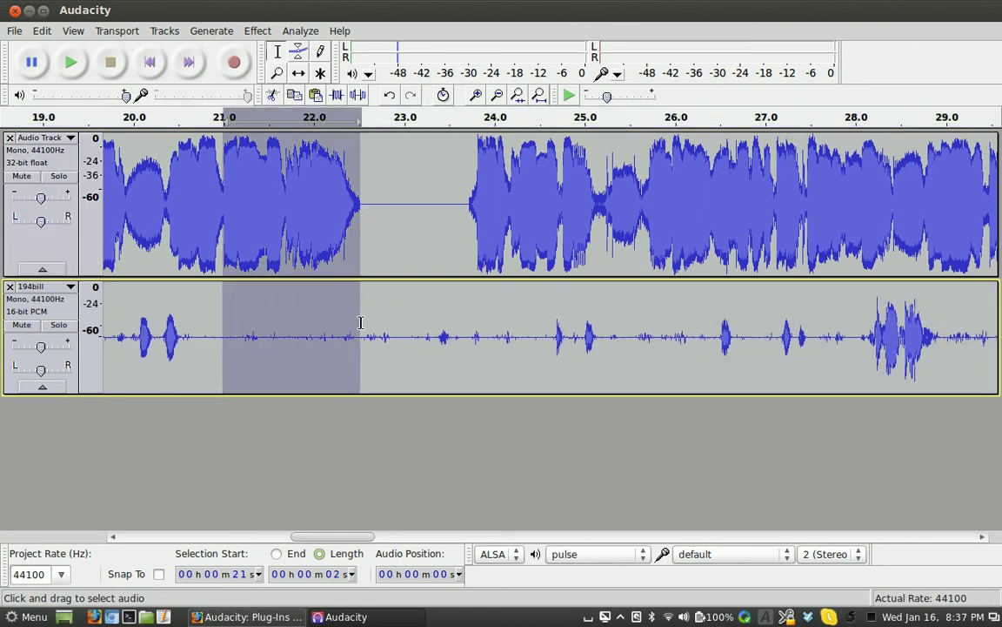
left_click(415, 347)
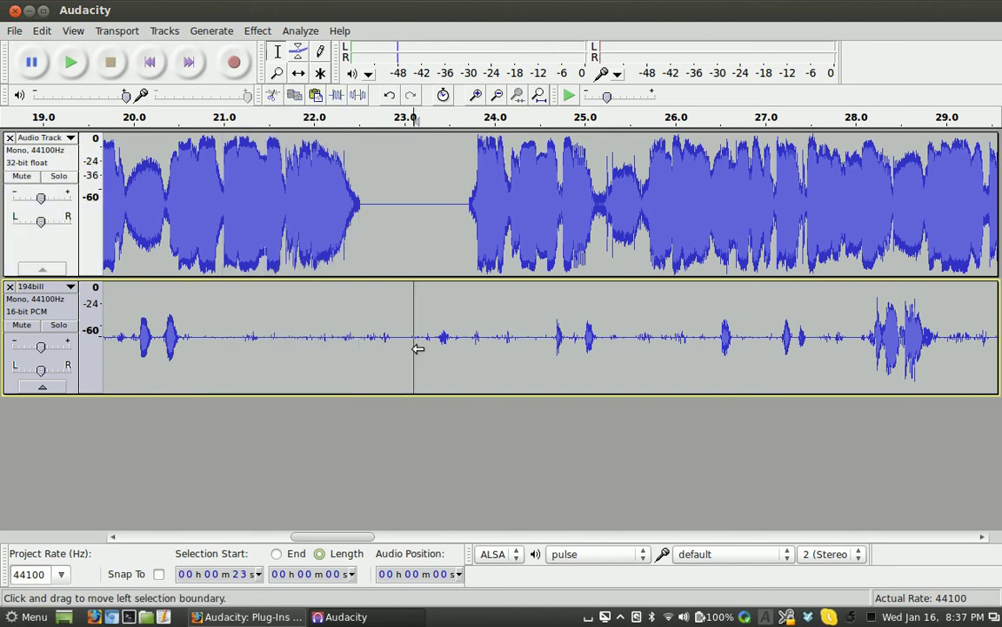
left_click_drag(230, 338, 353, 354)
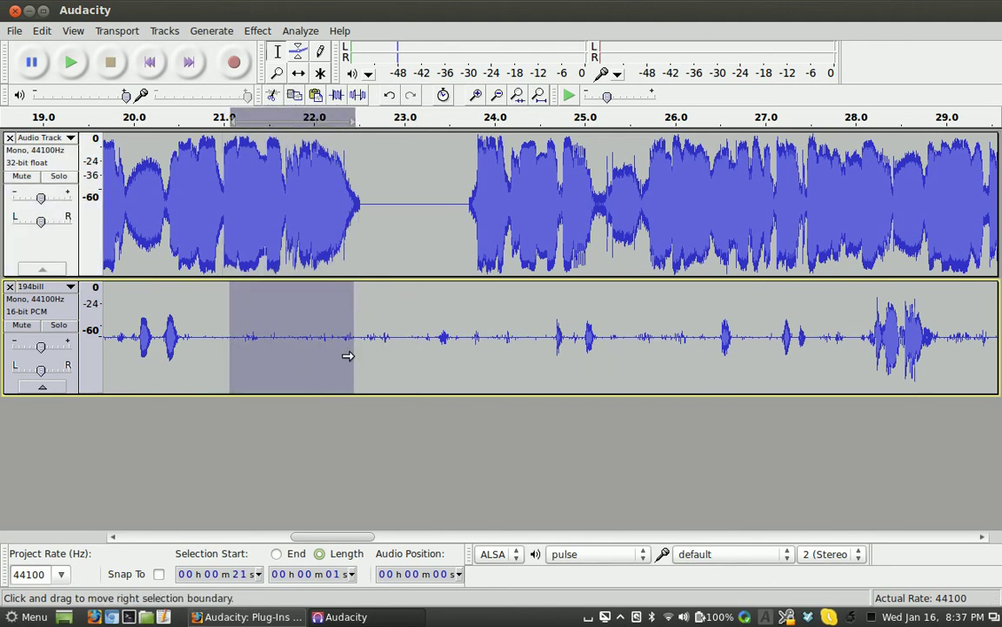
left_click(358, 94)
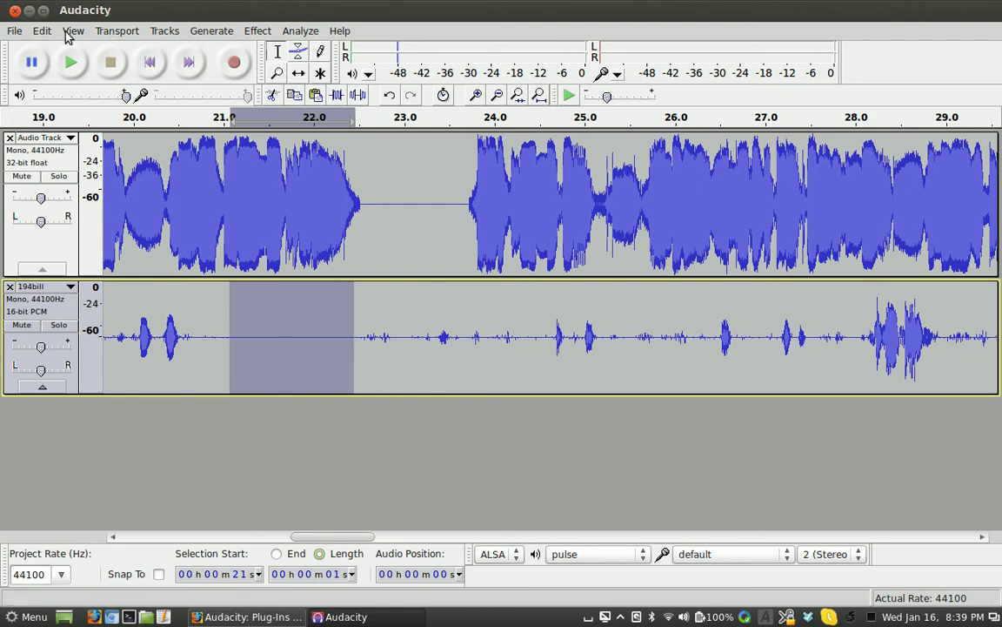
Load the glpTags.xml template from the GoingLinux folder into the project's metadata tags
left_click(14, 33)
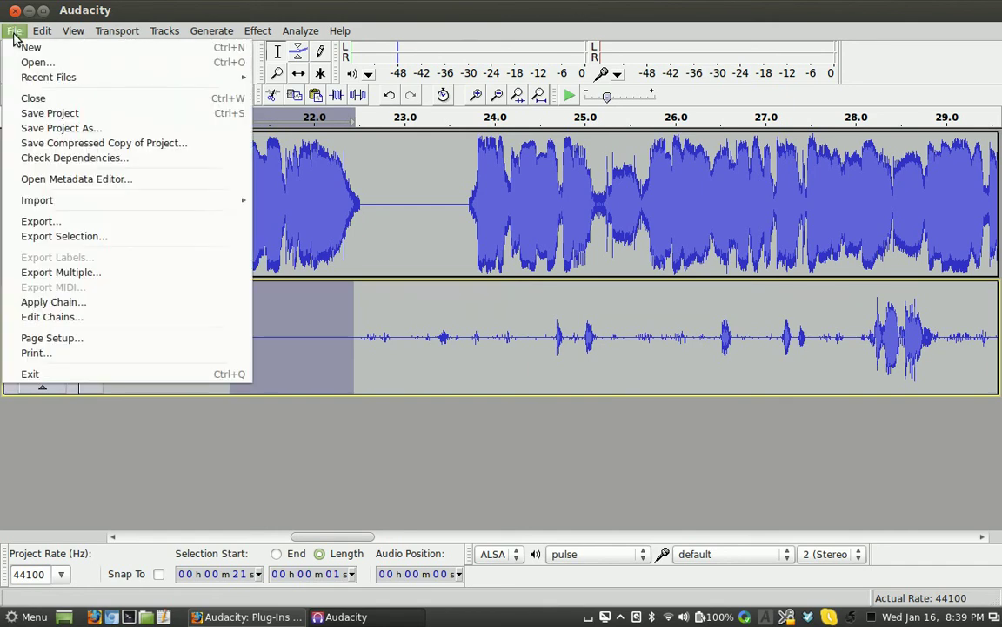
left_click(142, 184)
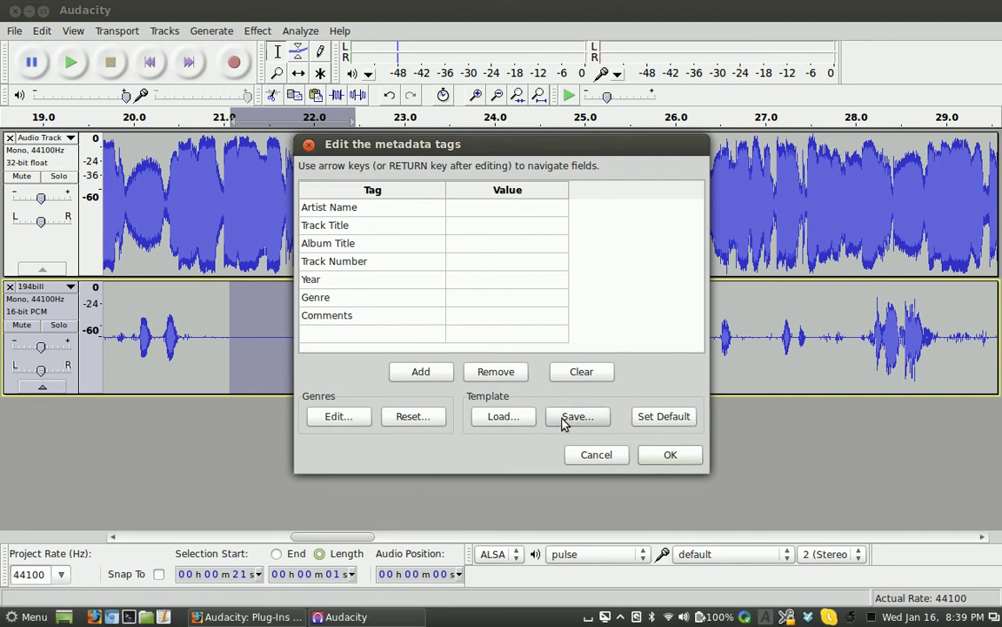
left_click(527, 420)
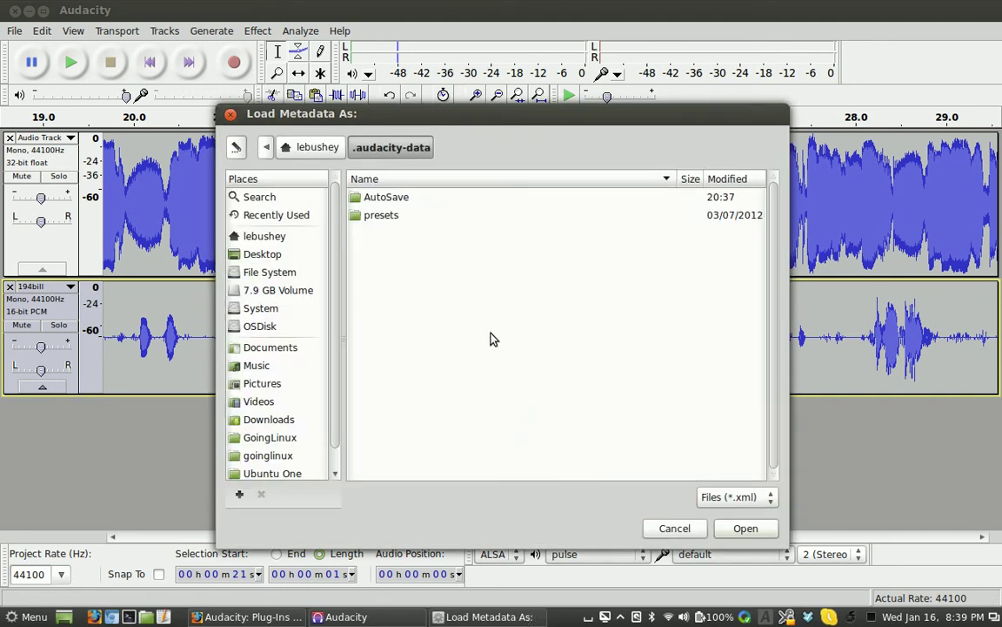
left_click(280, 442)
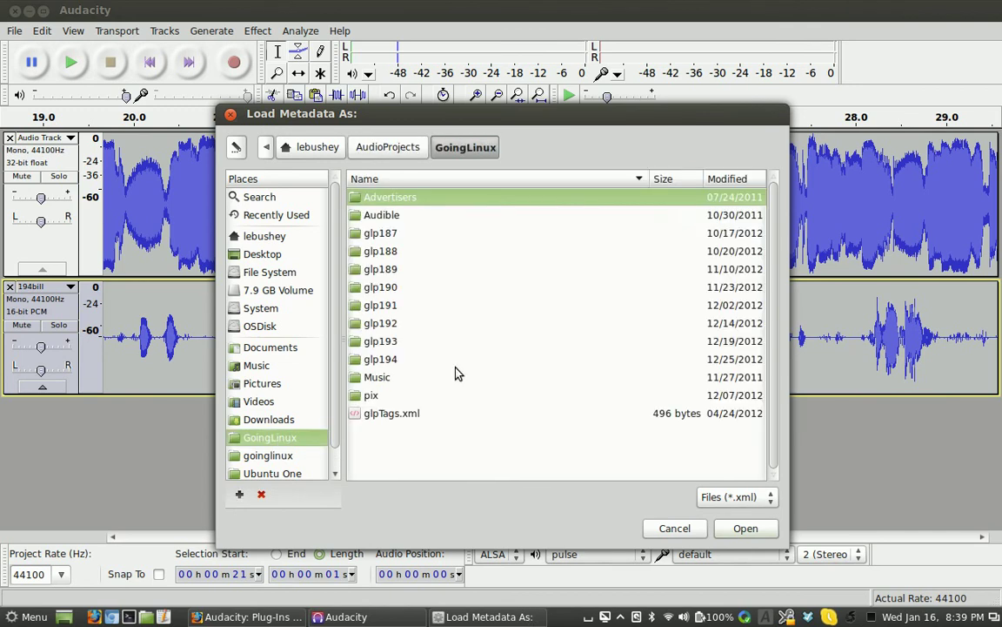
left_click(391, 415)
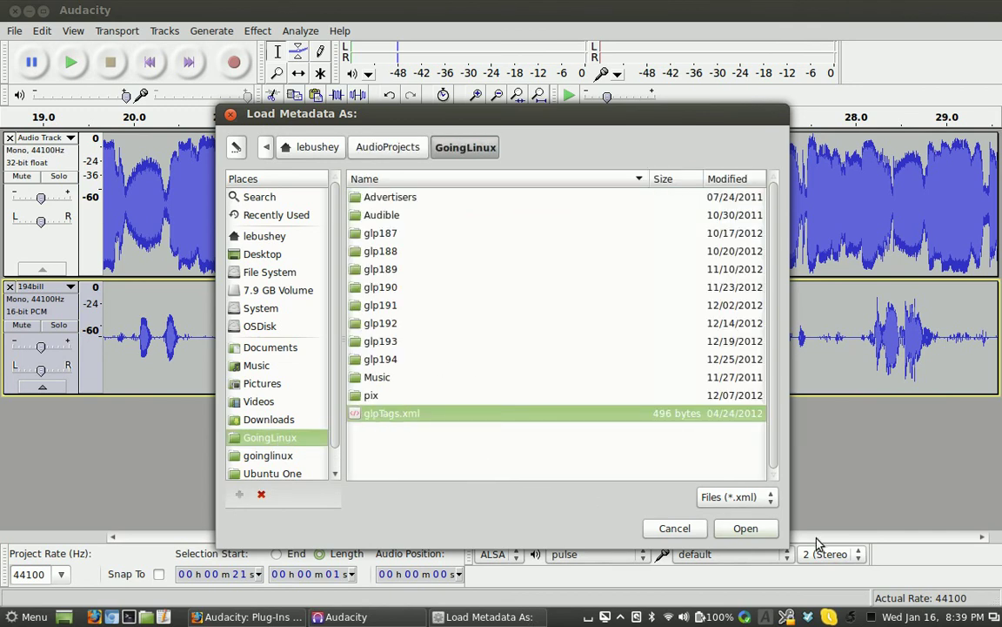
left_click(759, 529)
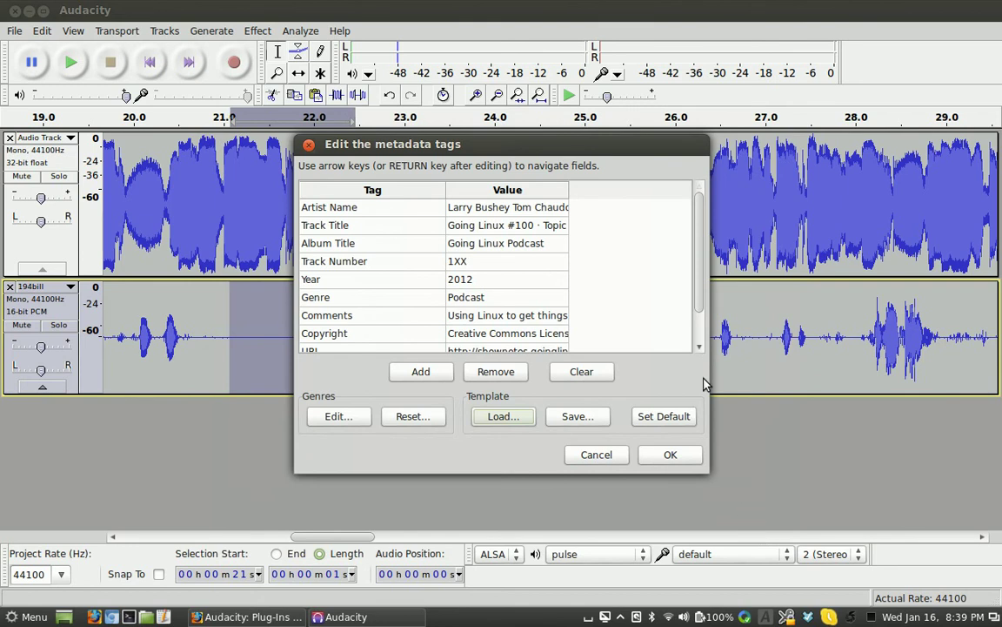
Widen the metadata value column and change the track title to "Going Linux #199 · Test"
left_click_drag(569, 193, 652, 192)
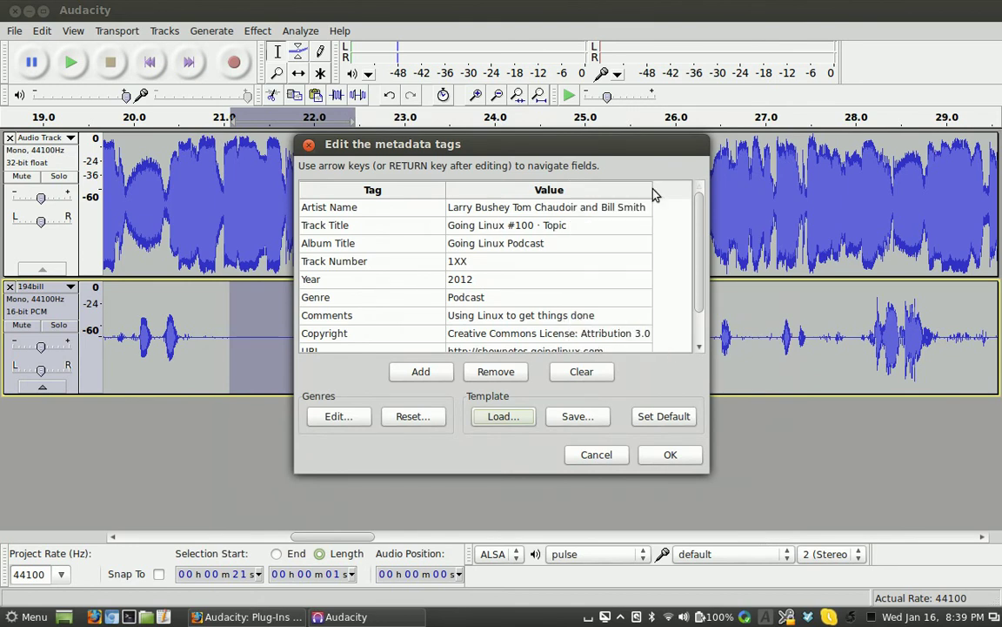
double_click(535, 225)
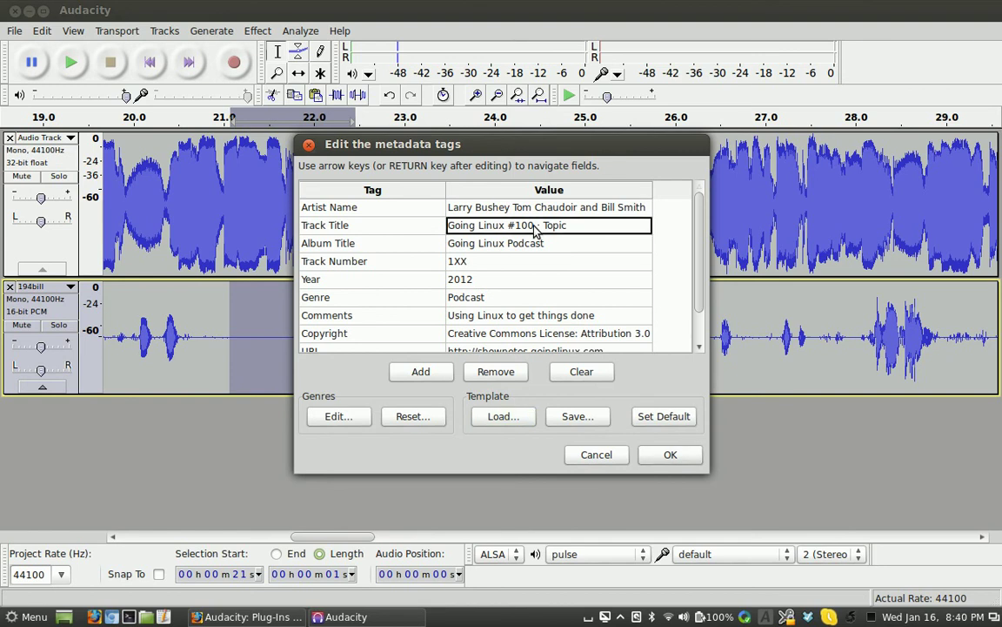
left_click(535, 226)
key("BackSpace")
key("BackSpace")
type("99")
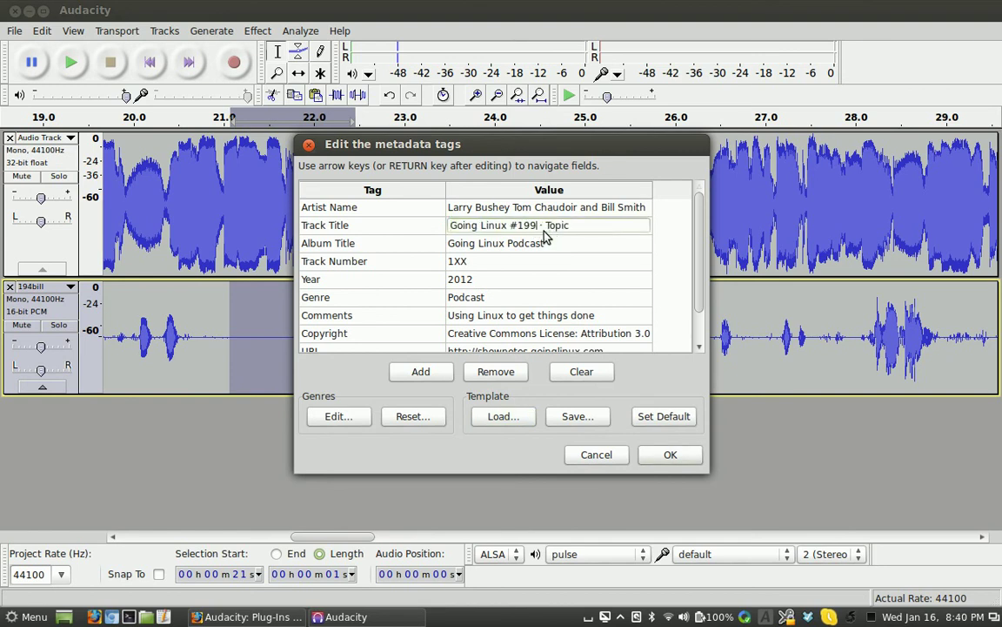
double_click(556, 225)
type("Test")
Set the metadata track number to 199 and accept the tags
left_click(494, 262)
key("BackSpace")
key("BackSpace")
type("99")
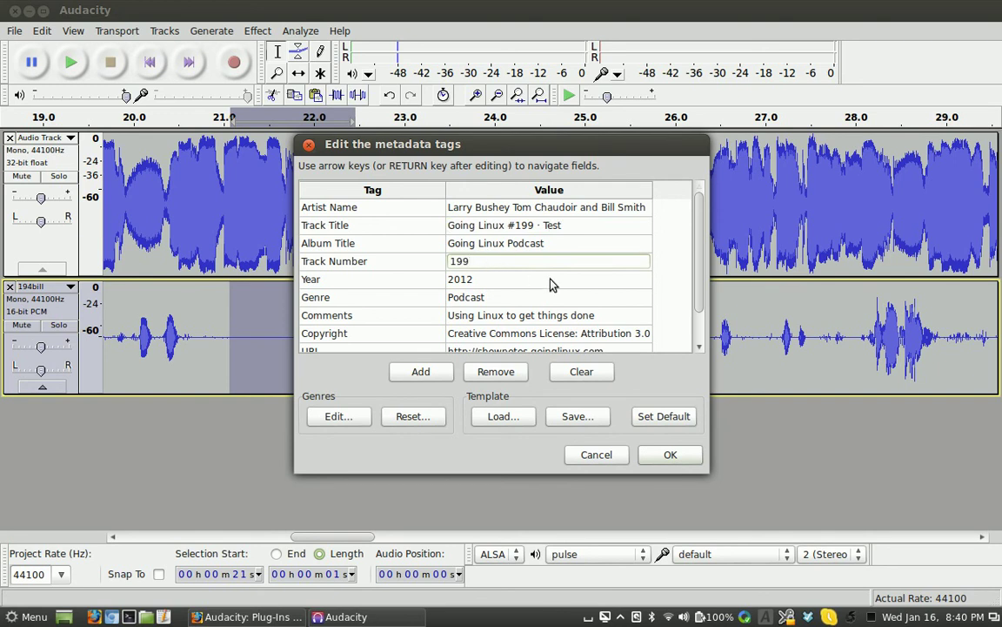
left_click(669, 454)
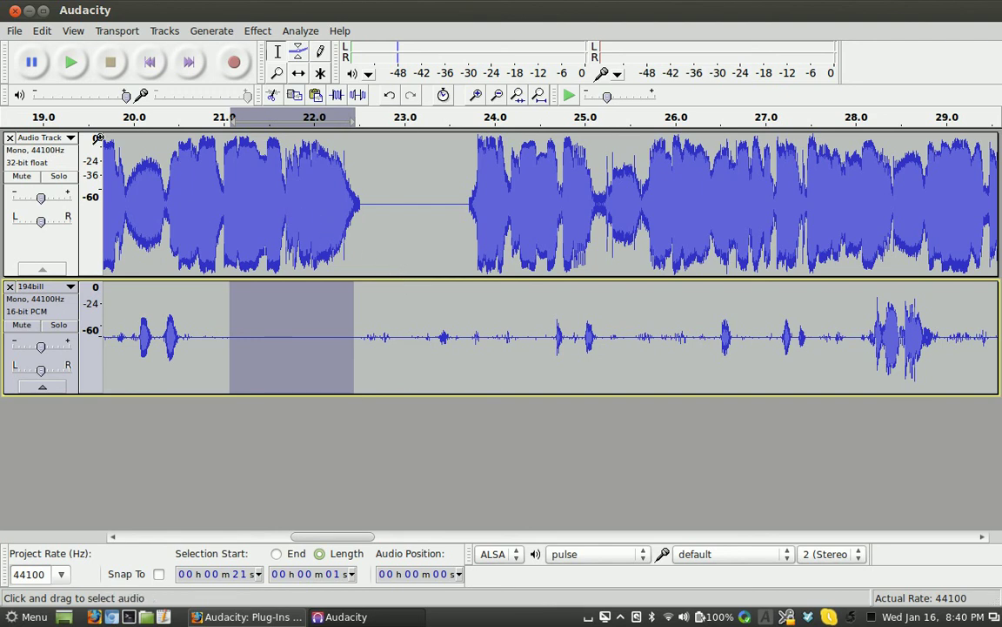
Start exporting the project as Ogg Vorbis and accept an export quality of 2
left_click(14, 32)
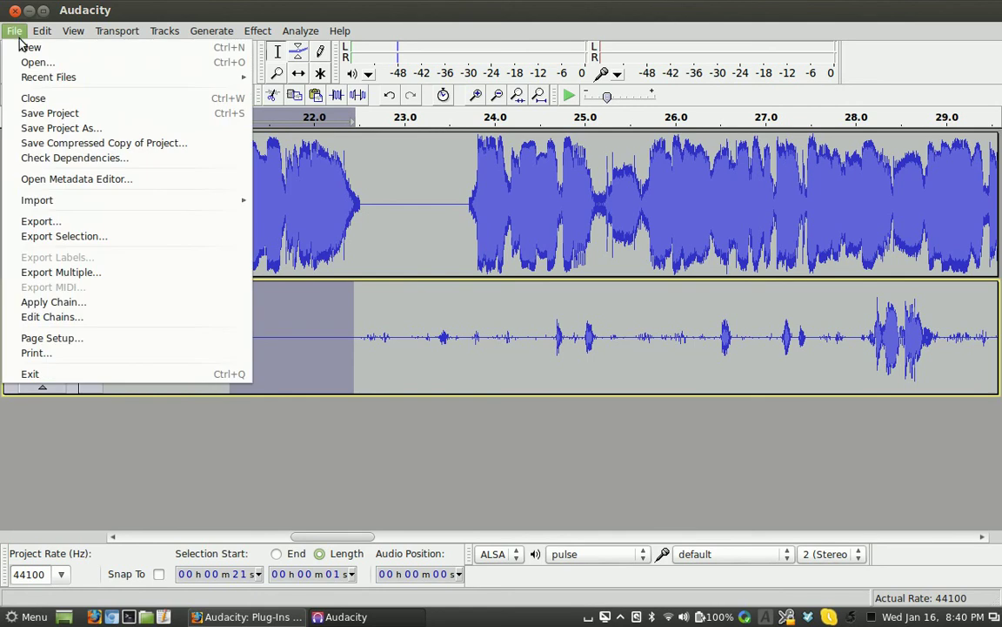
left_click(86, 221)
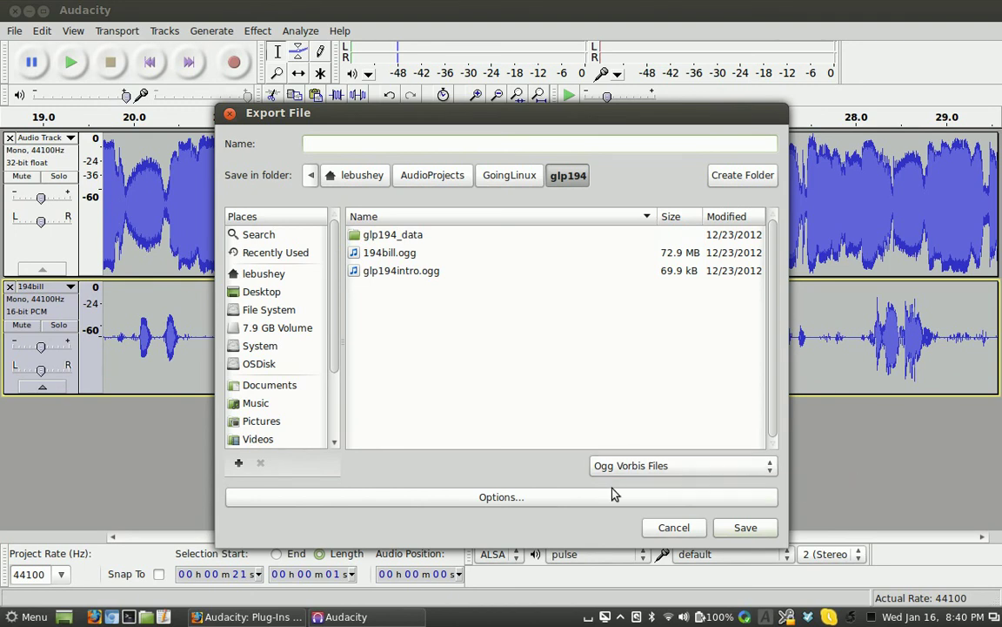
left_click(542, 503)
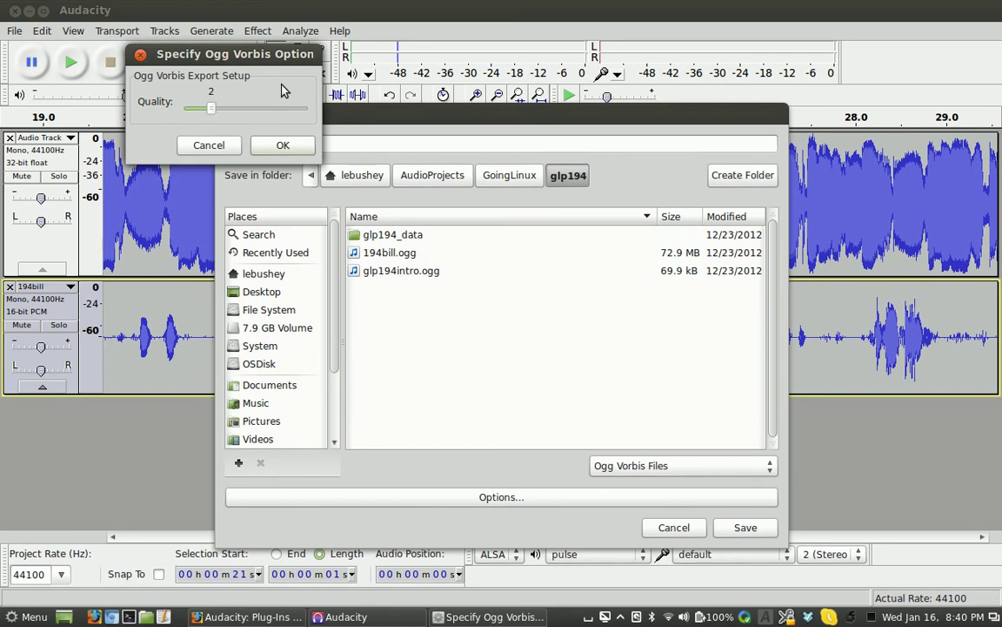
left_click(283, 148)
left_click(283, 150)
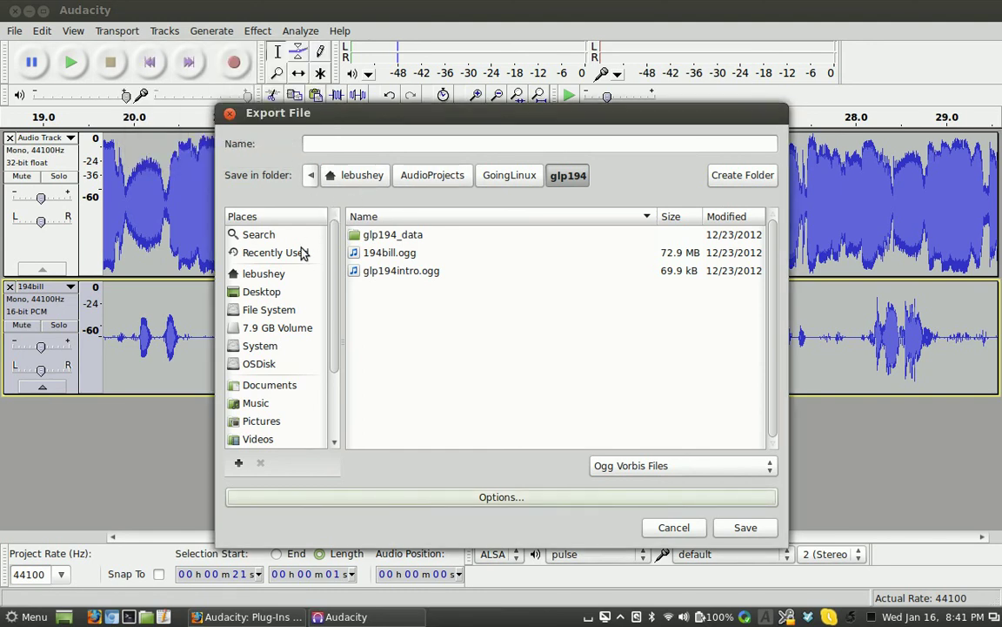
Export the file to the Desktop as "audio test file", accepting the metadata tags
left_click(261, 293)
left_click(352, 146)
type("audio test file")
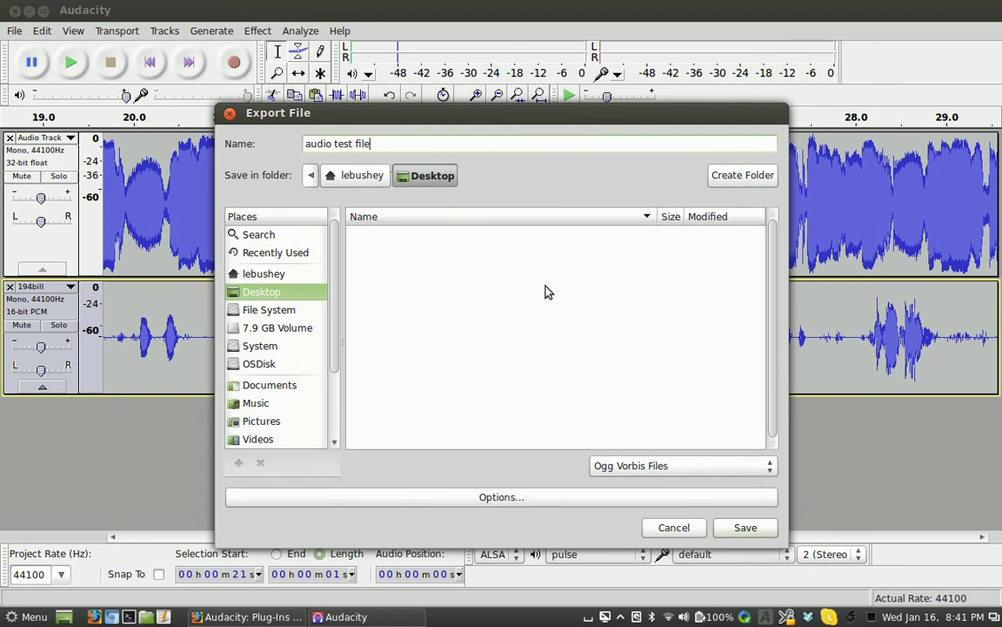
left_click(744, 528)
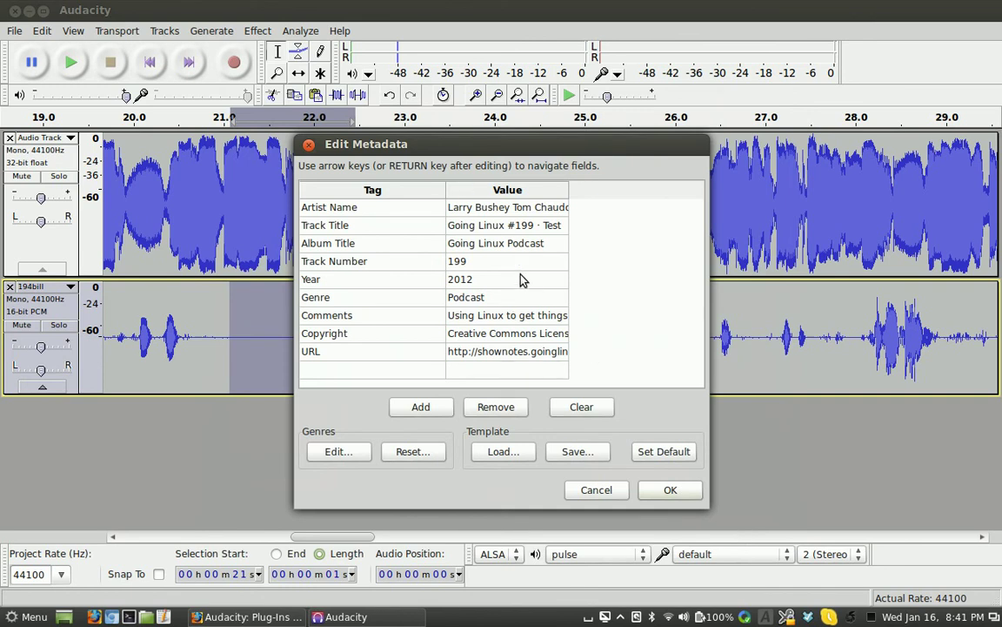
left_click(677, 492)
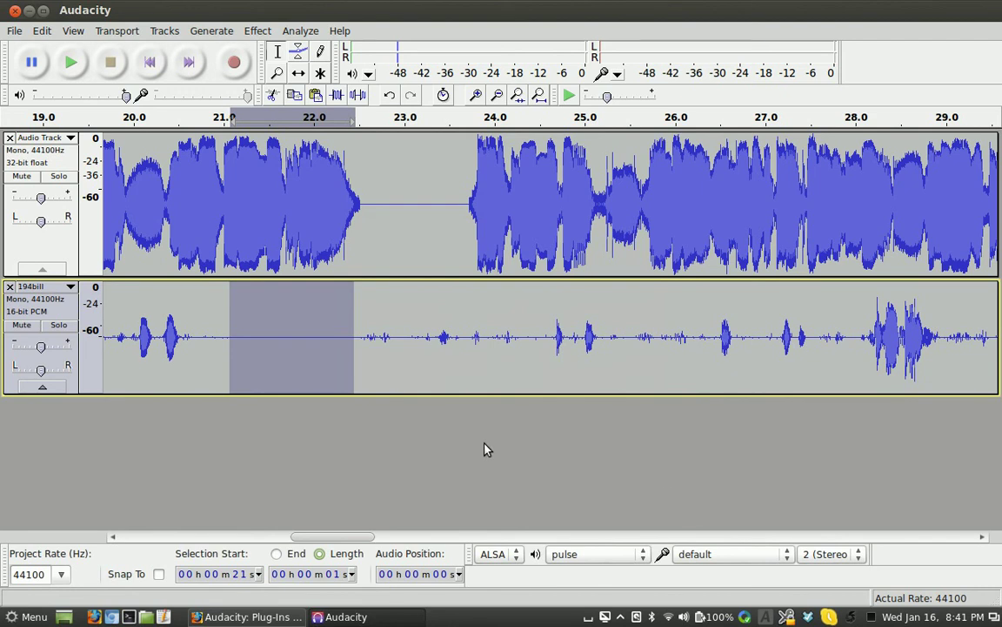
Examine the bit rate options for an MP3 export and leave the export without saving a file
left_click(15, 33)
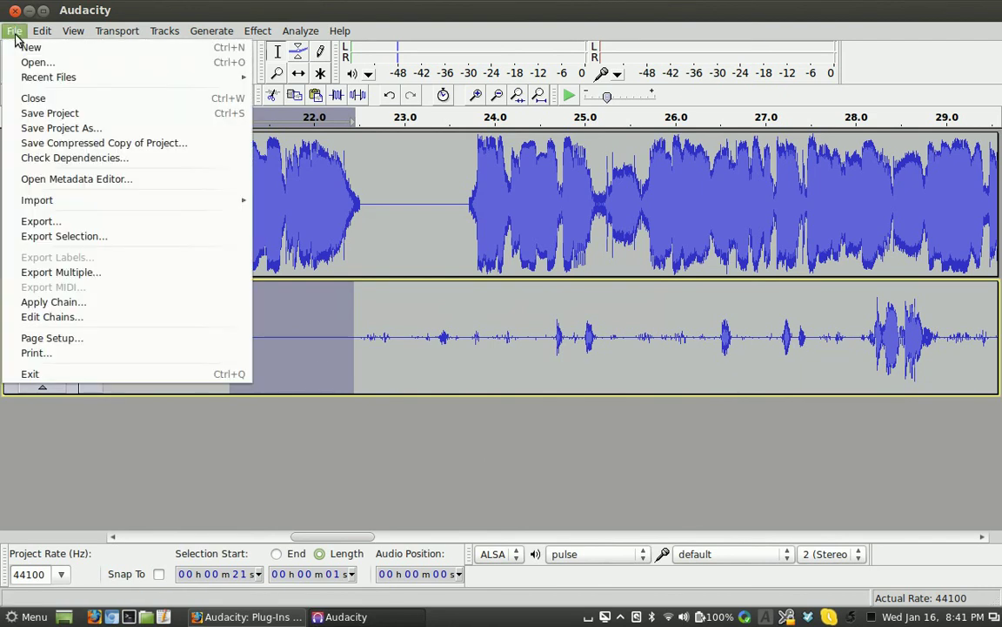
left_click(120, 226)
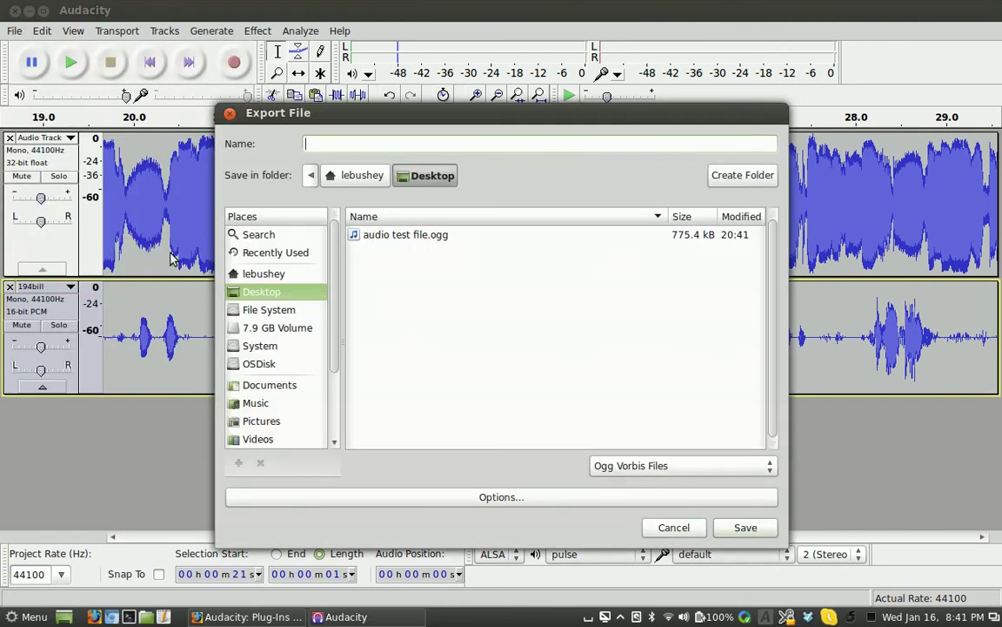
left_click(665, 467)
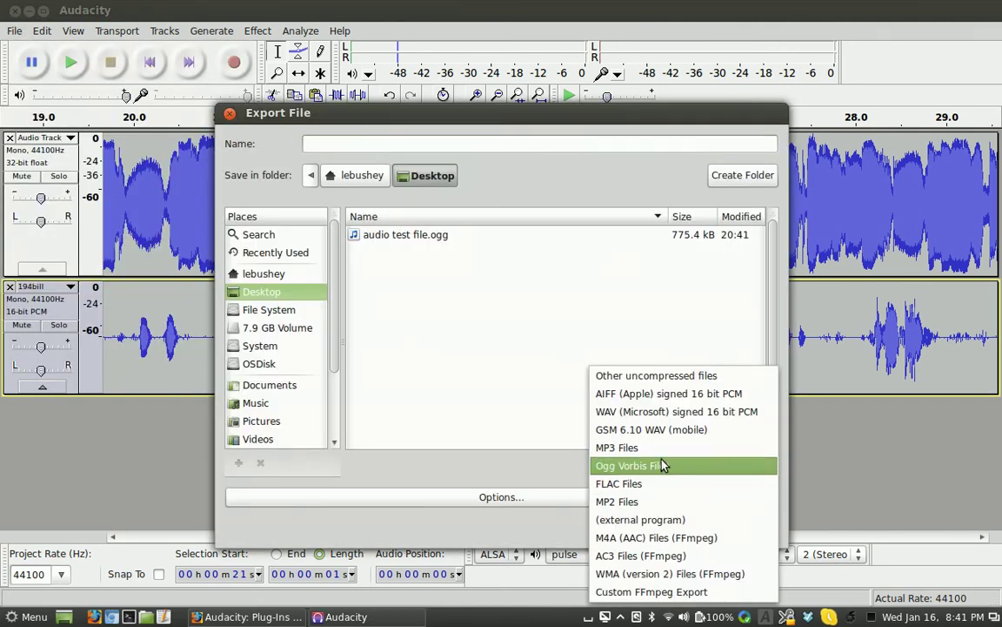
left_click(660, 447)
left_click(598, 505)
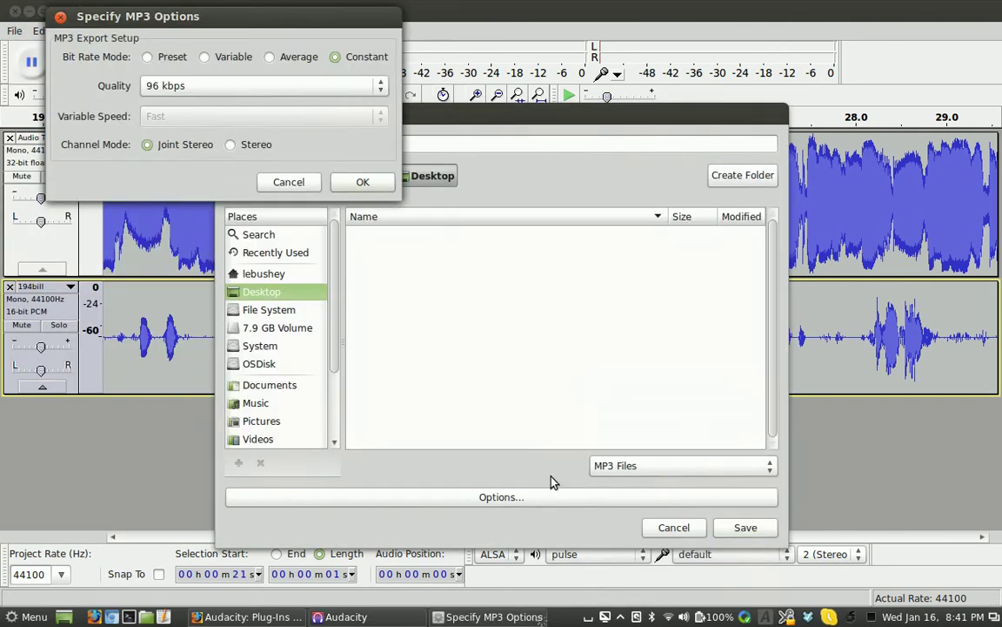
left_click(380, 90)
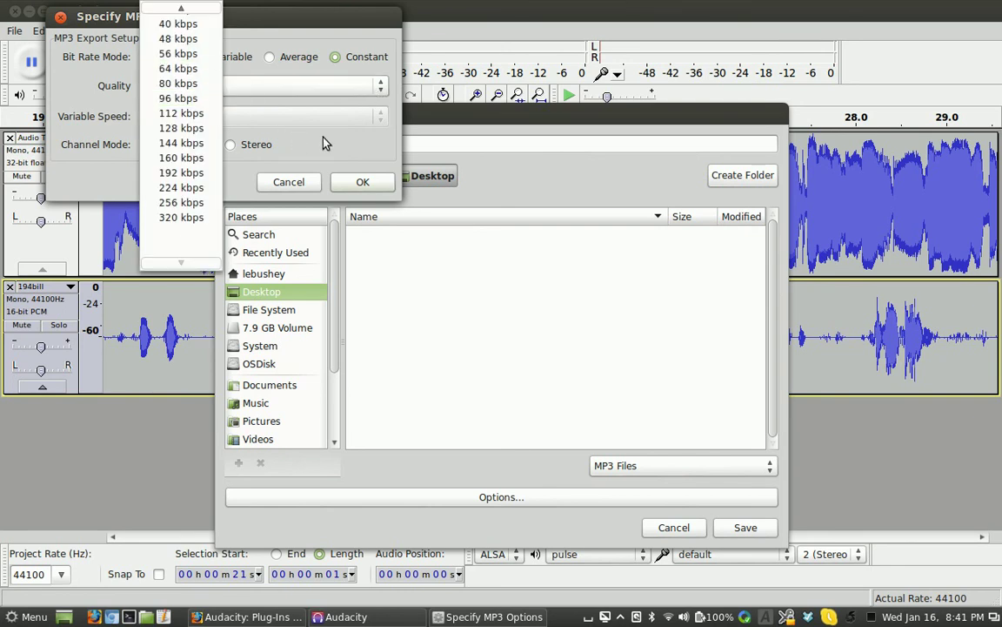
left_click(380, 152)
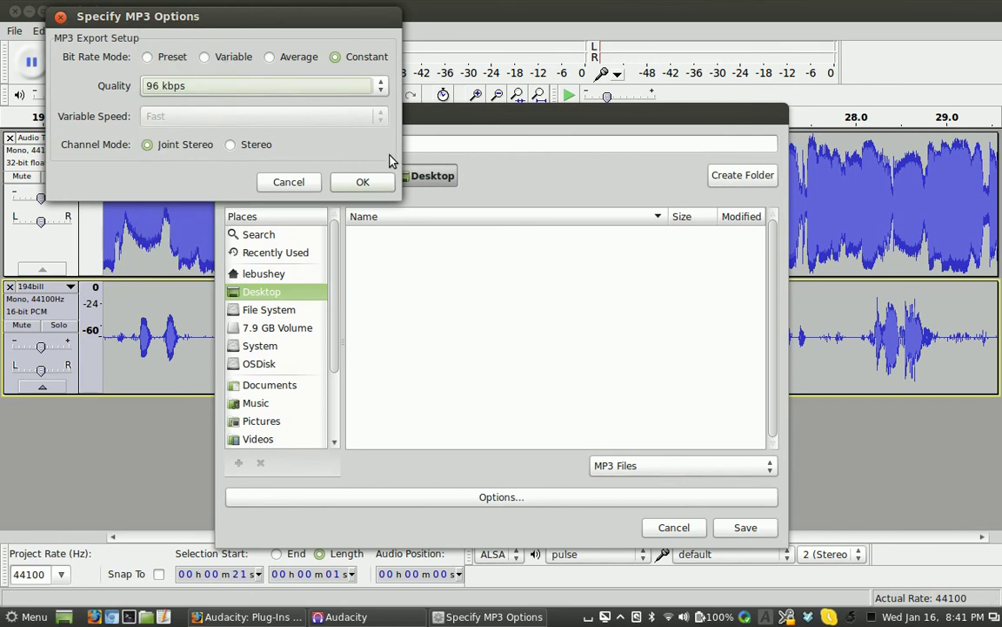
left_click(307, 184)
left_click(662, 527)
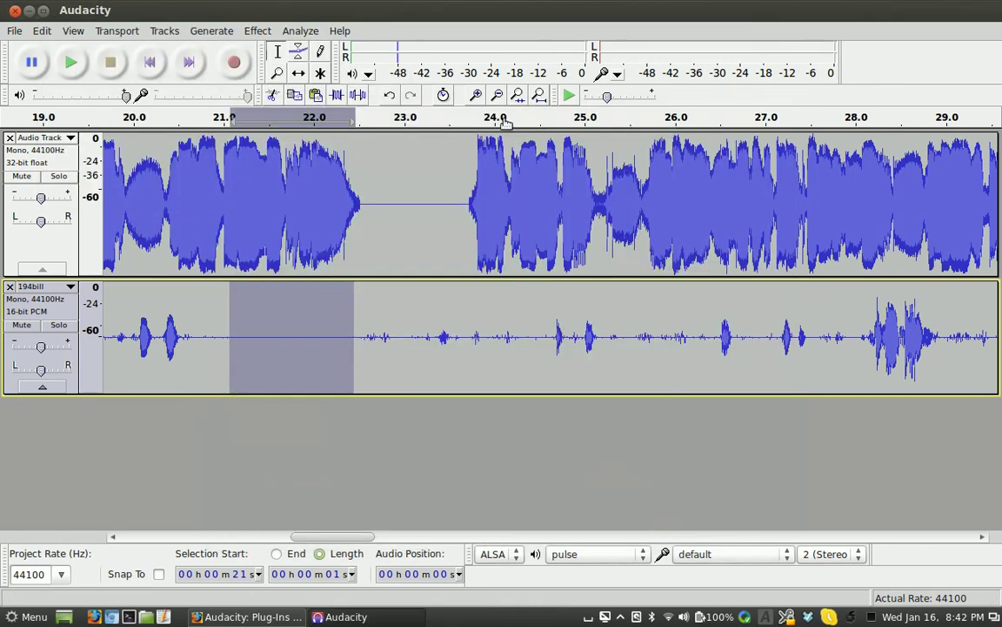
Close Audacity without saving the project changes and close the Firefox window
left_click(14, 10)
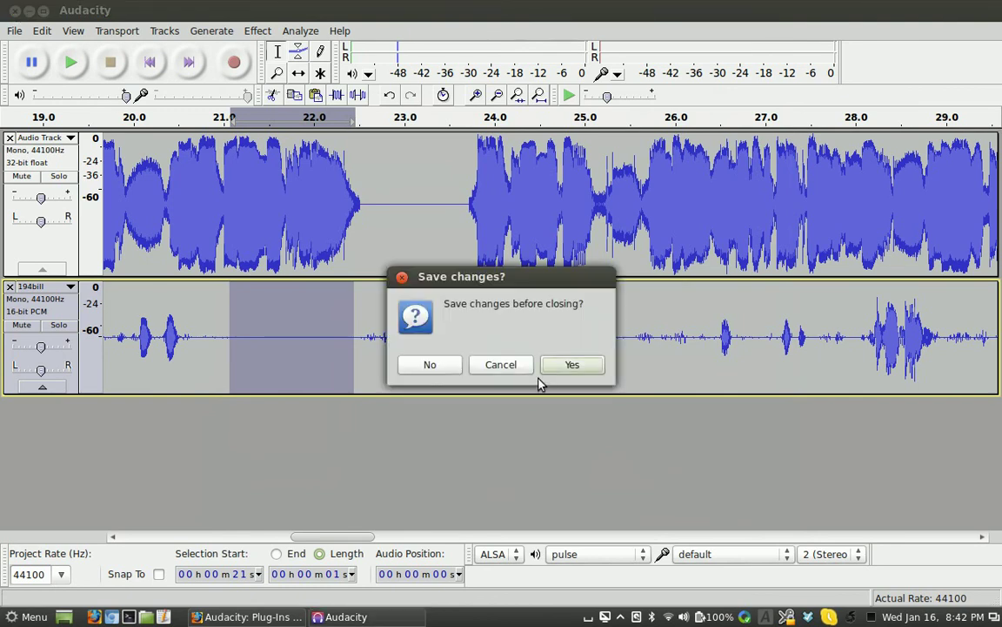
left_click(435, 369)
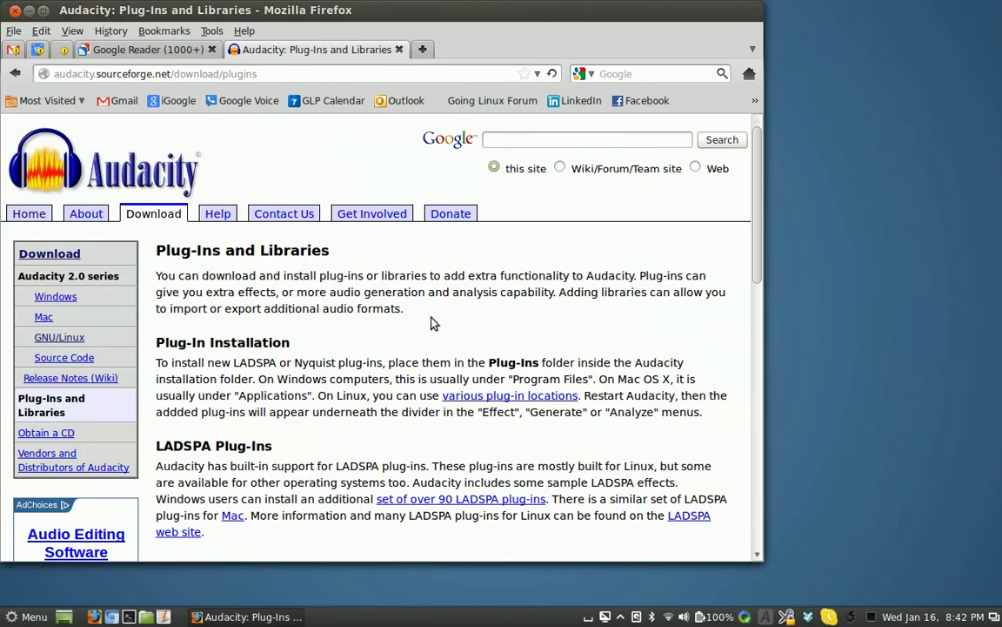
left_click(14, 10)
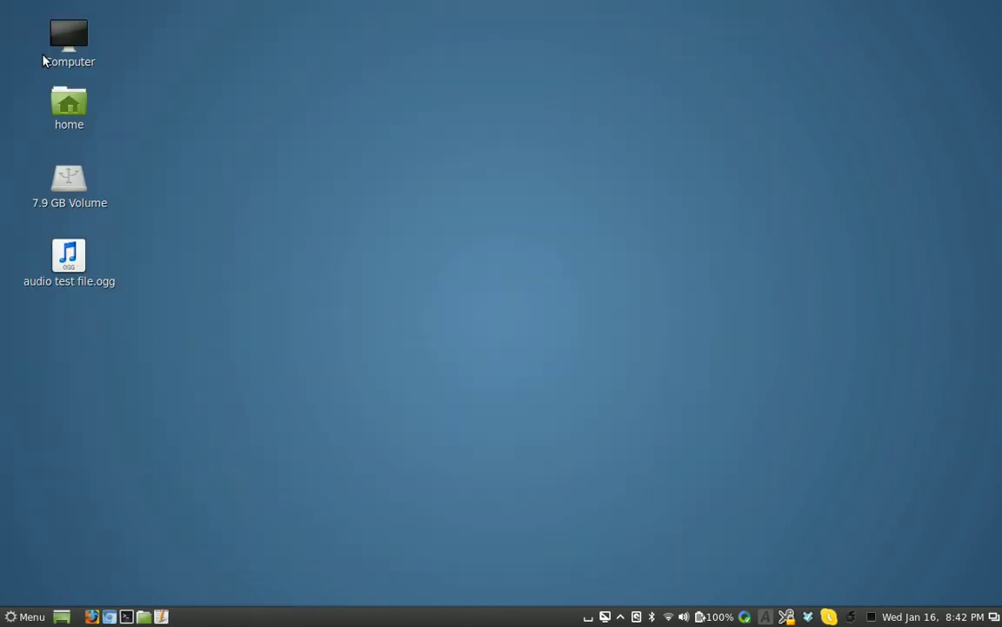
Launch EasyTAG and browse to the Desktop folder to load the tags of audio test file.ogg
double_click(74, 261)
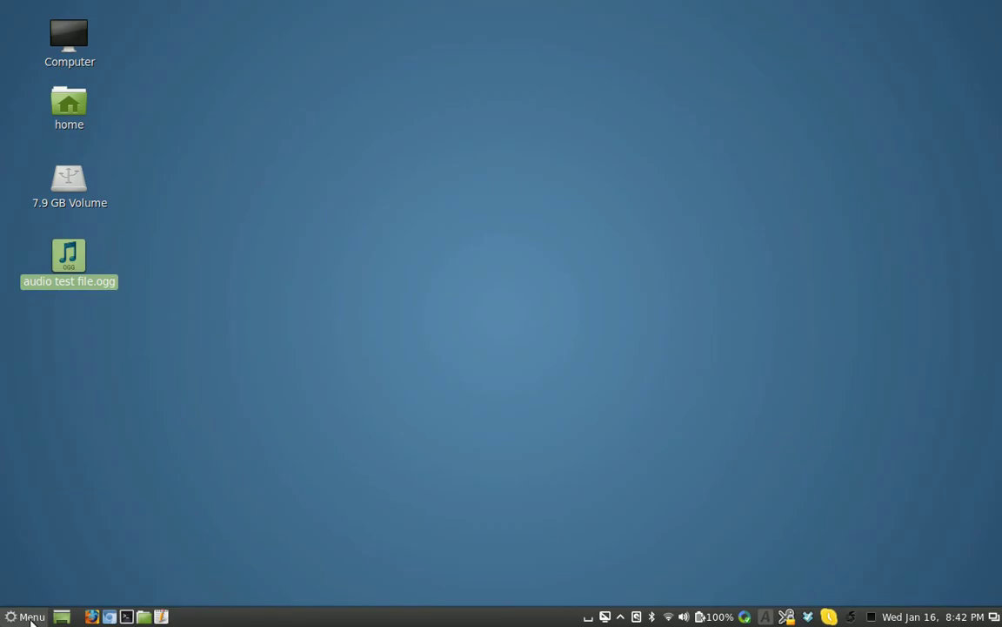
left_click(31, 618)
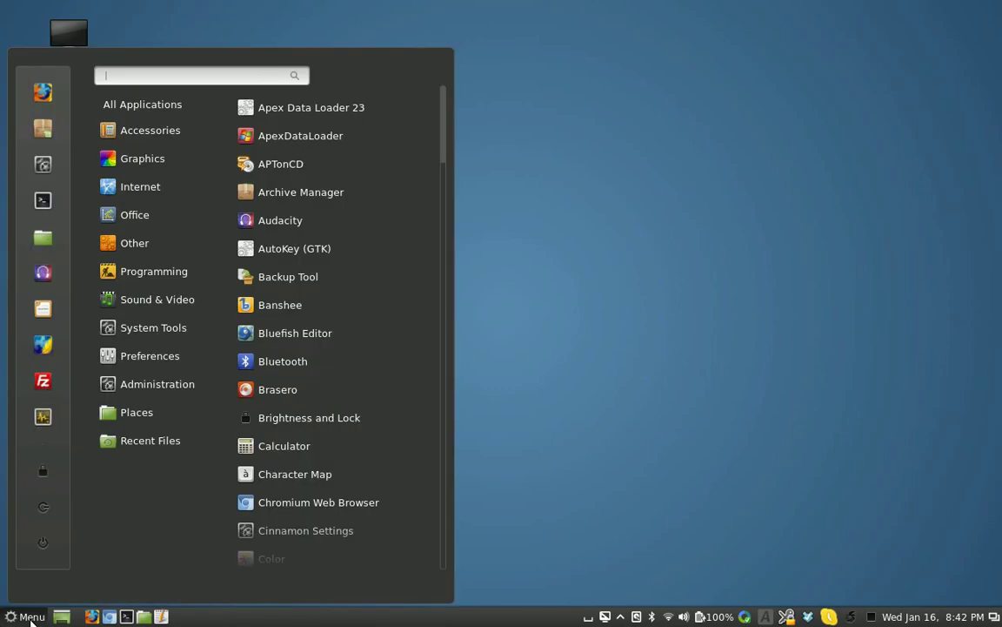
left_click(48, 311)
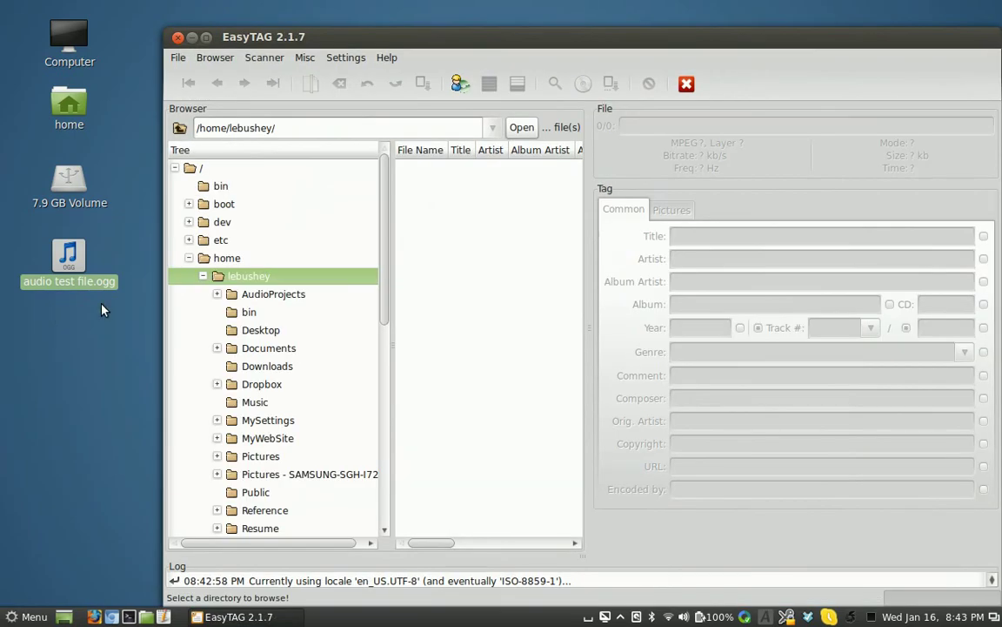
left_click(247, 328)
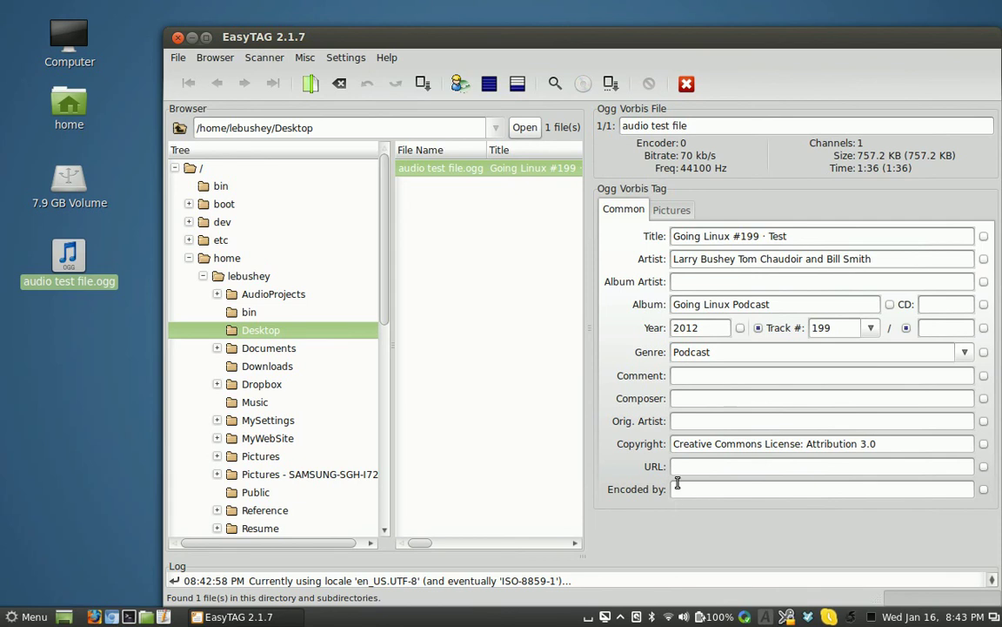
left_click(710, 468)
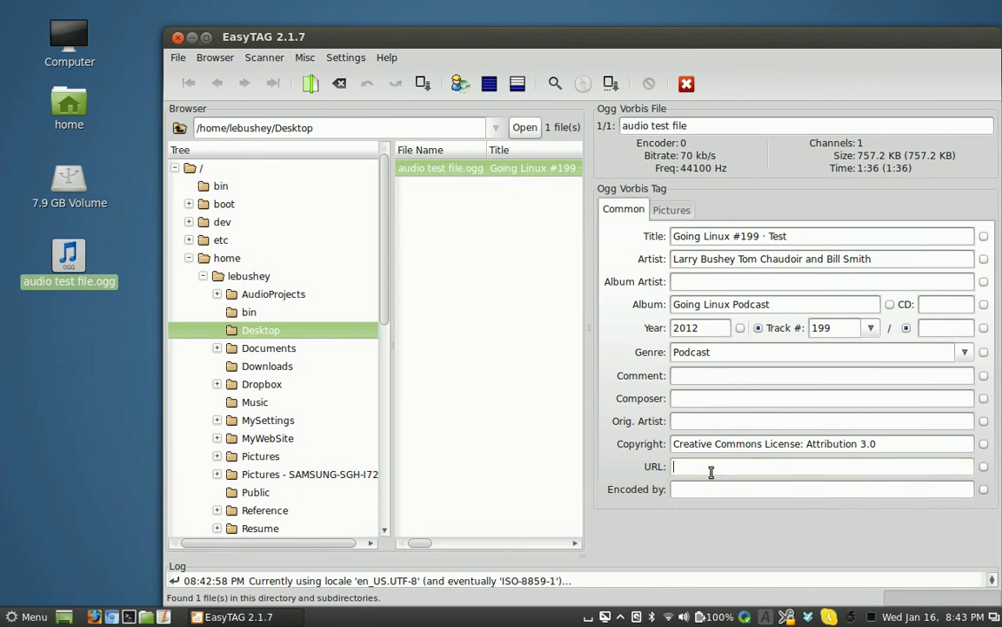
type("http://shownotes.goinglinux.com")
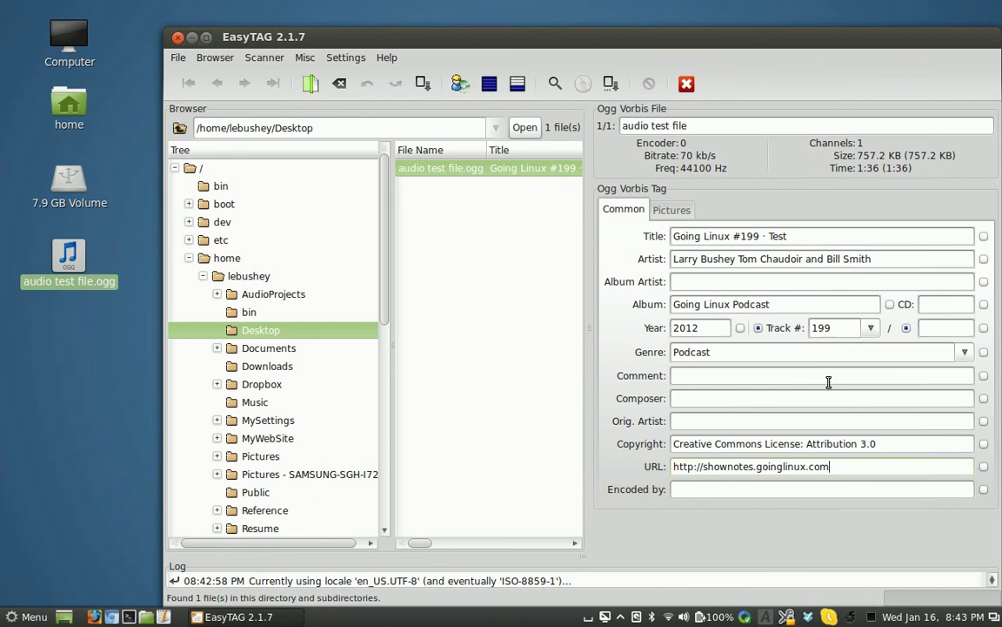
Add GoingLinux300-albumart.png from the GoingLinux pix folder as the audio file's embedded picture
left_click(671, 214)
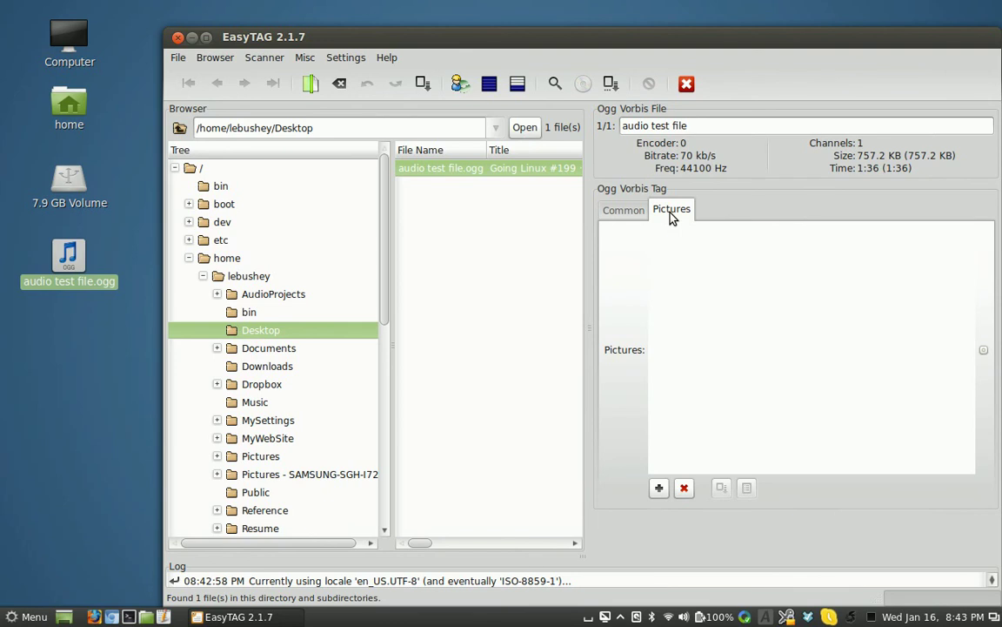
left_click(659, 487)
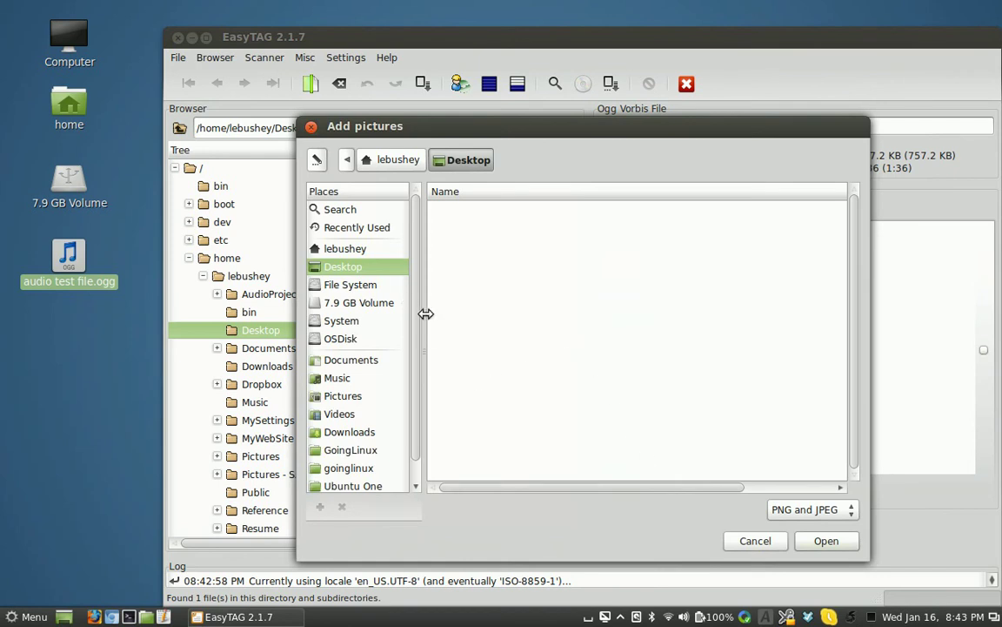
scroll(414, 329, "down", 1)
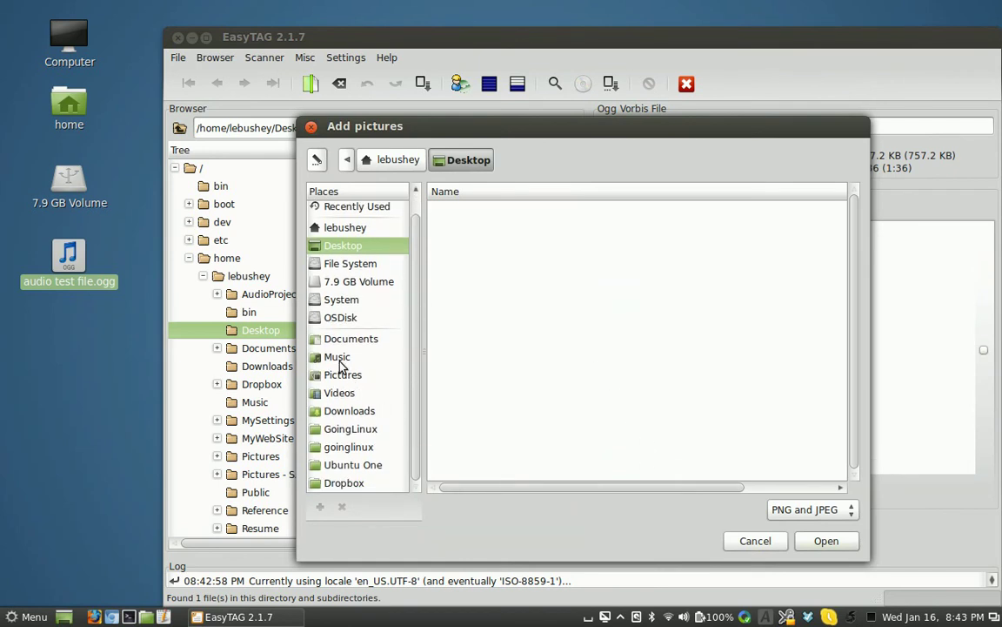
left_click(364, 429)
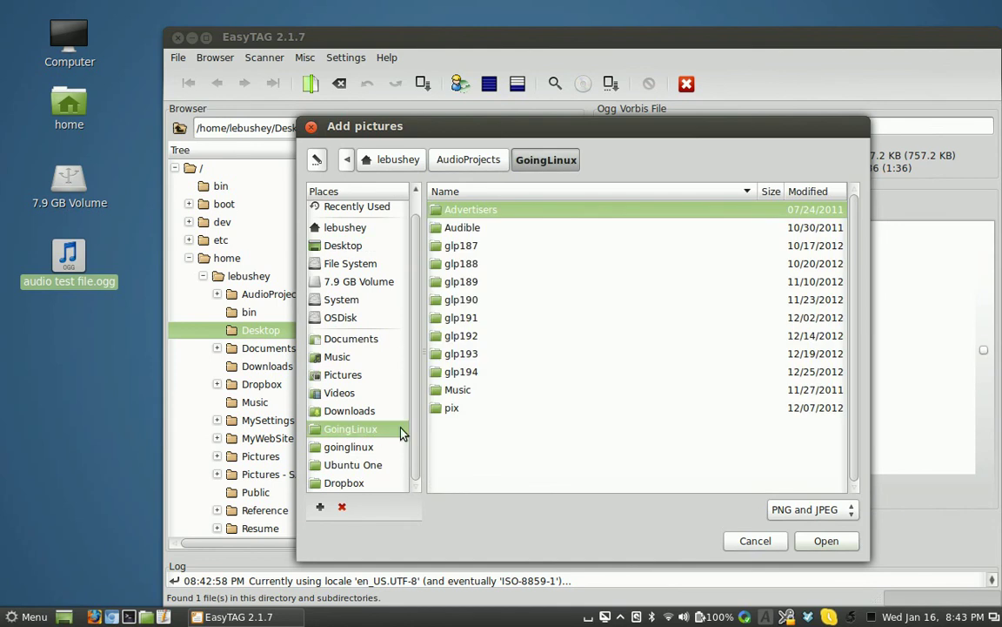
double_click(446, 409)
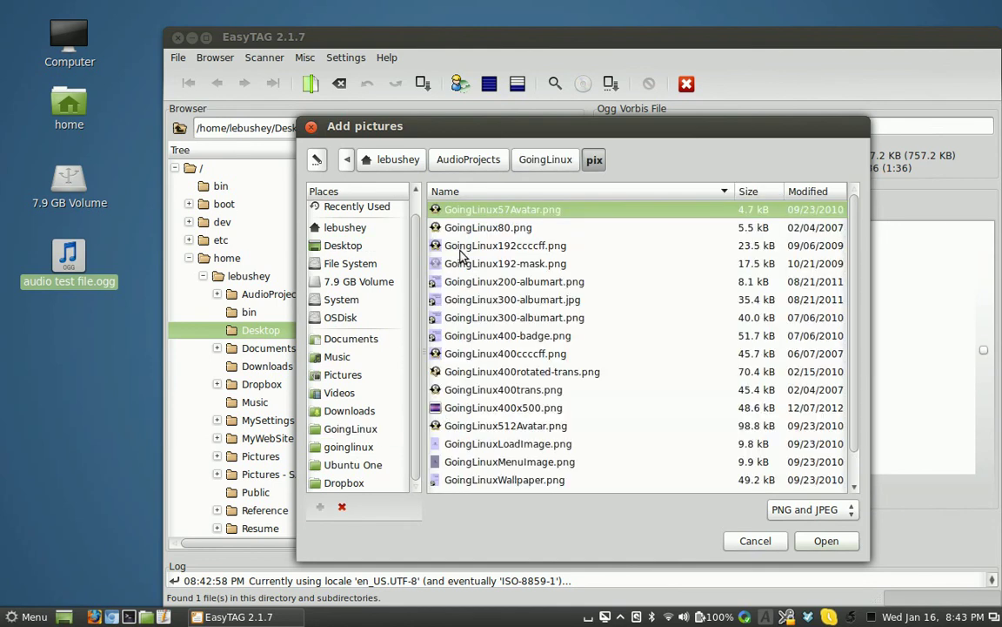
left_click(489, 322)
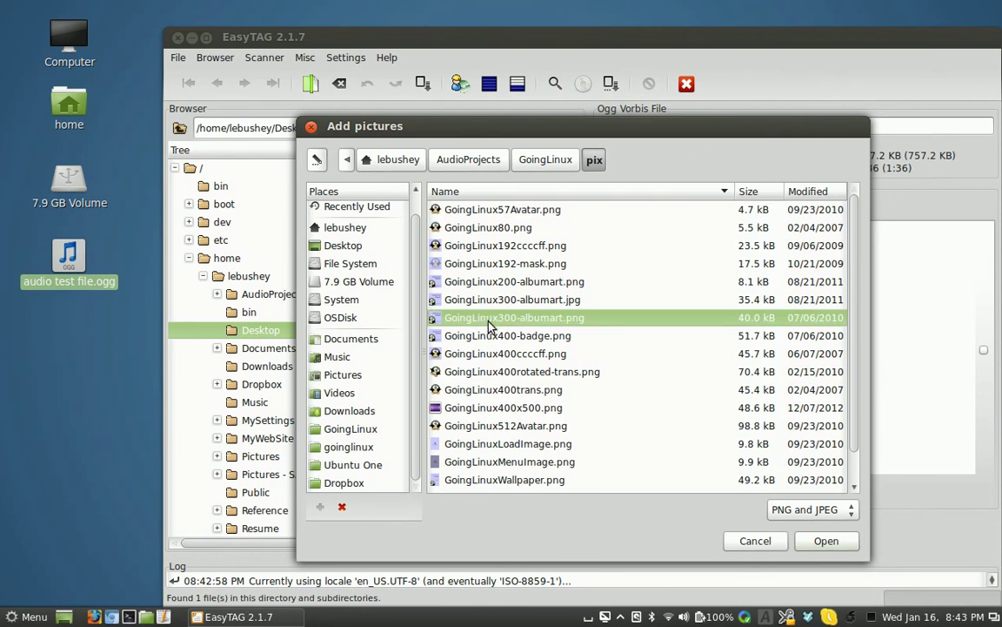
left_click(819, 543)
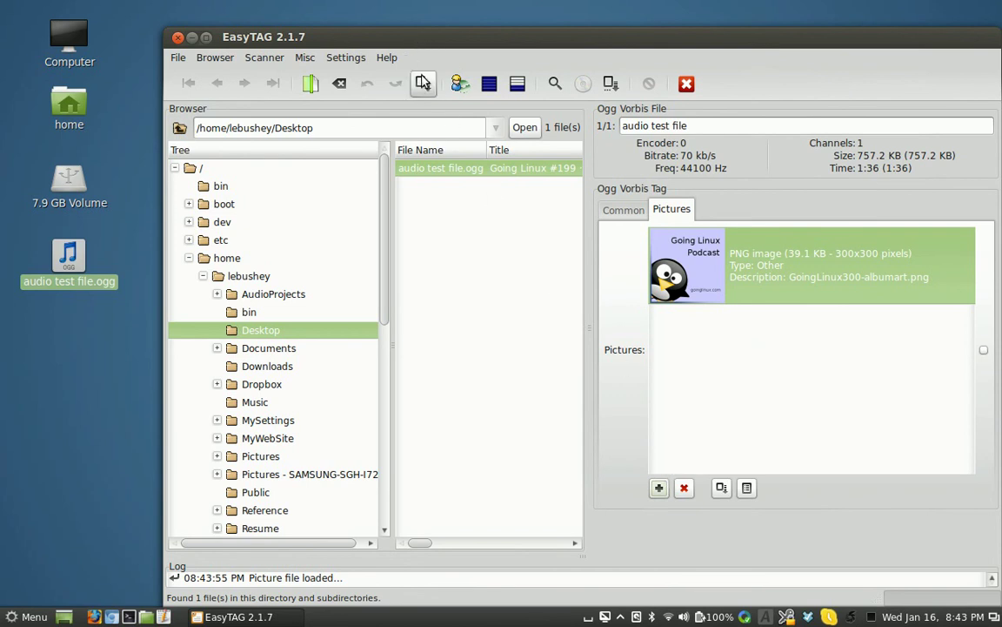
Write the updated tags to audio test file.ogg and exit EasyTAG
left_click(423, 83)
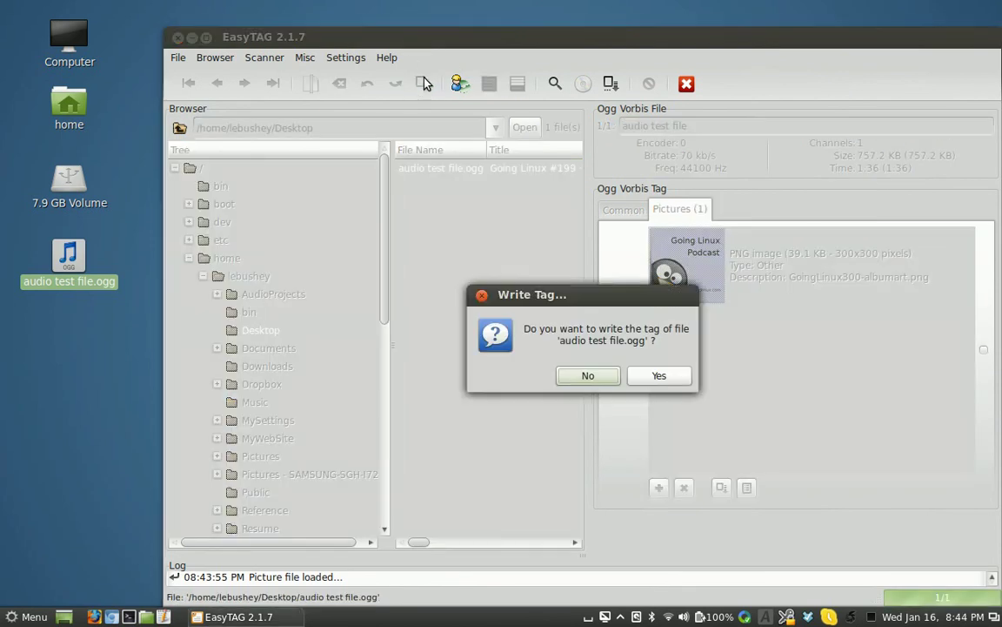
left_click(655, 375)
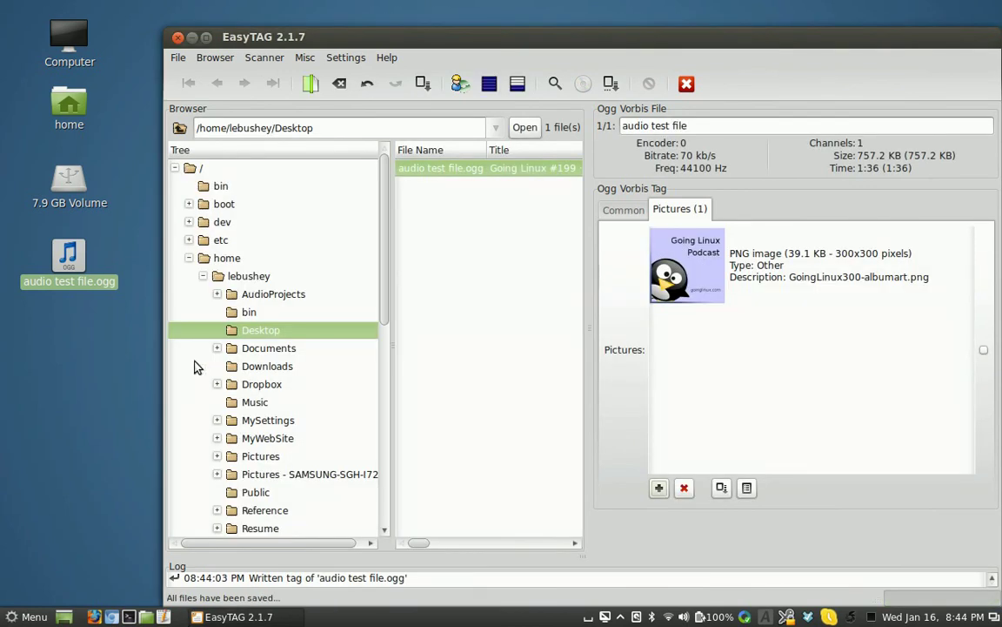
left_click(687, 84)
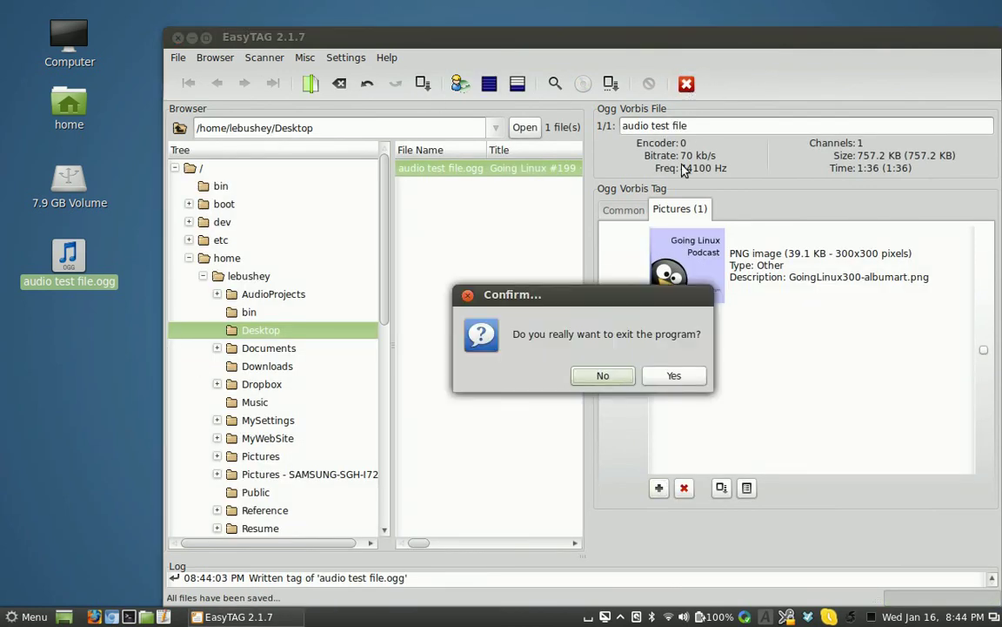
left_click(661, 380)
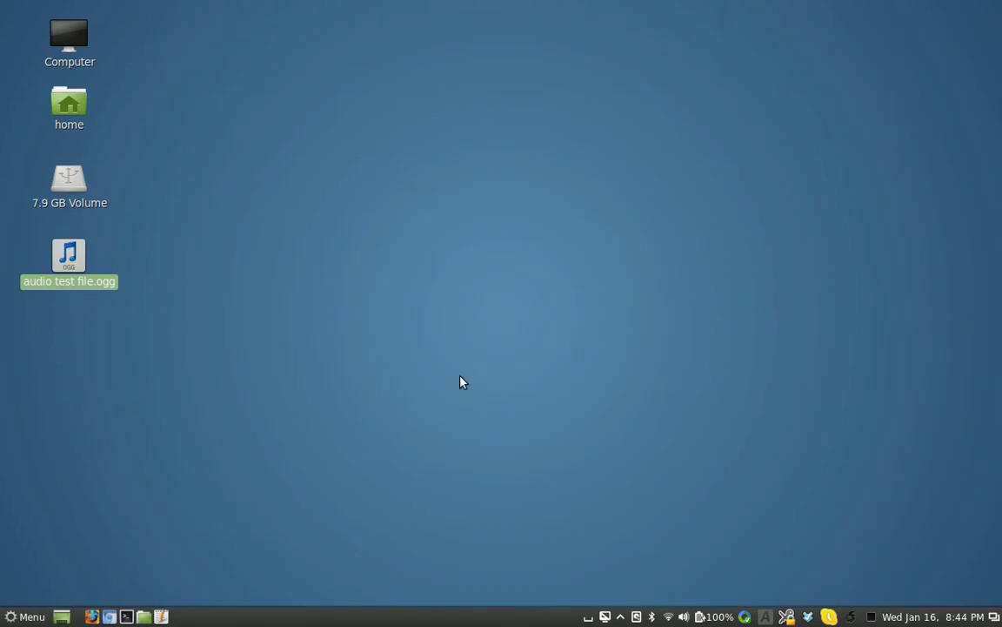
Play audio test file.ogg from the desktop to check its title and album art, pause it and close the media player
double_click(71, 248)
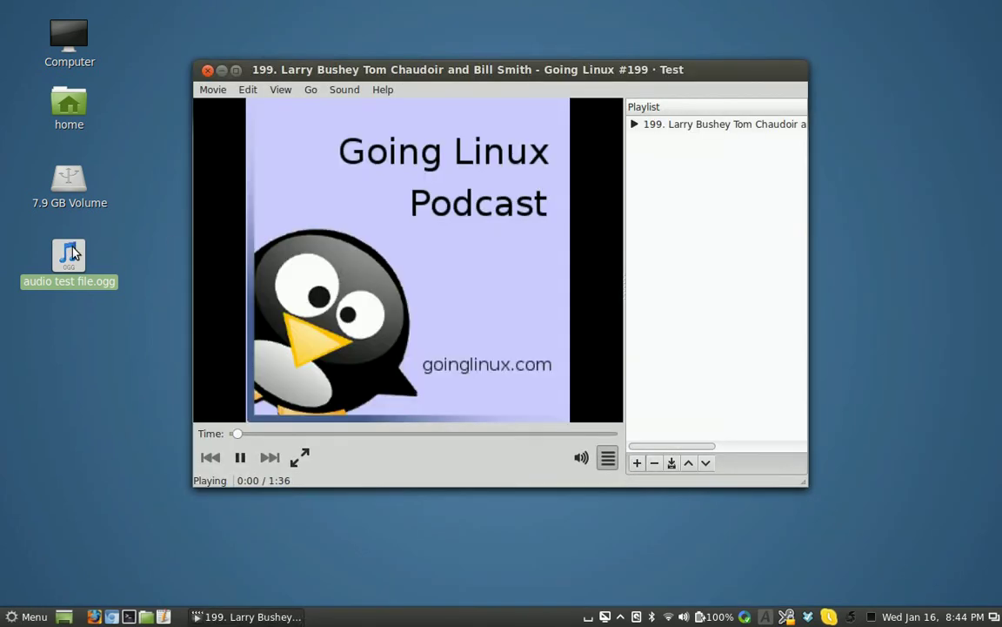
left_click(243, 463)
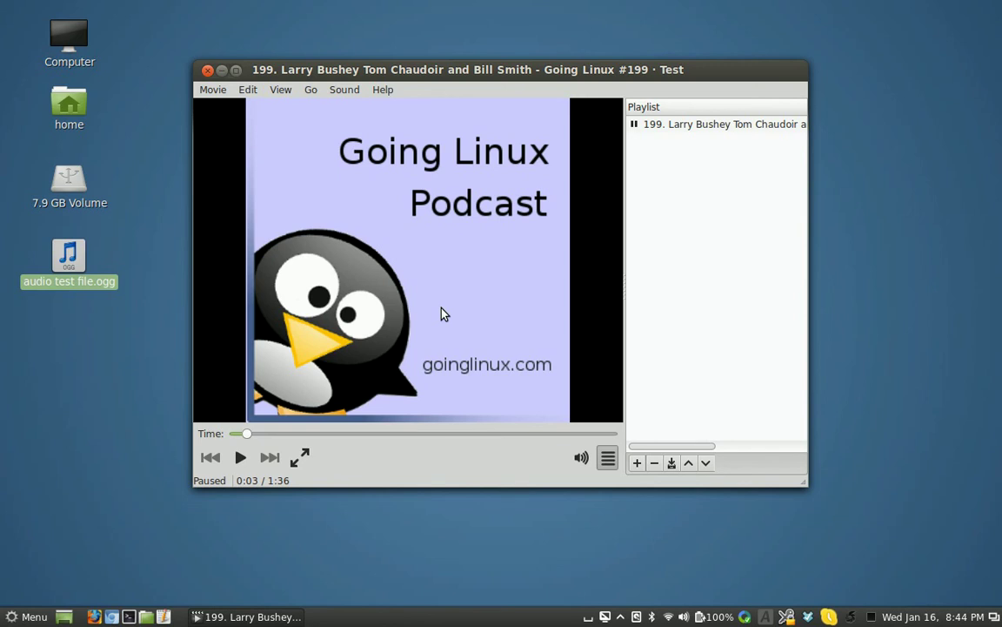
left_click(208, 70)
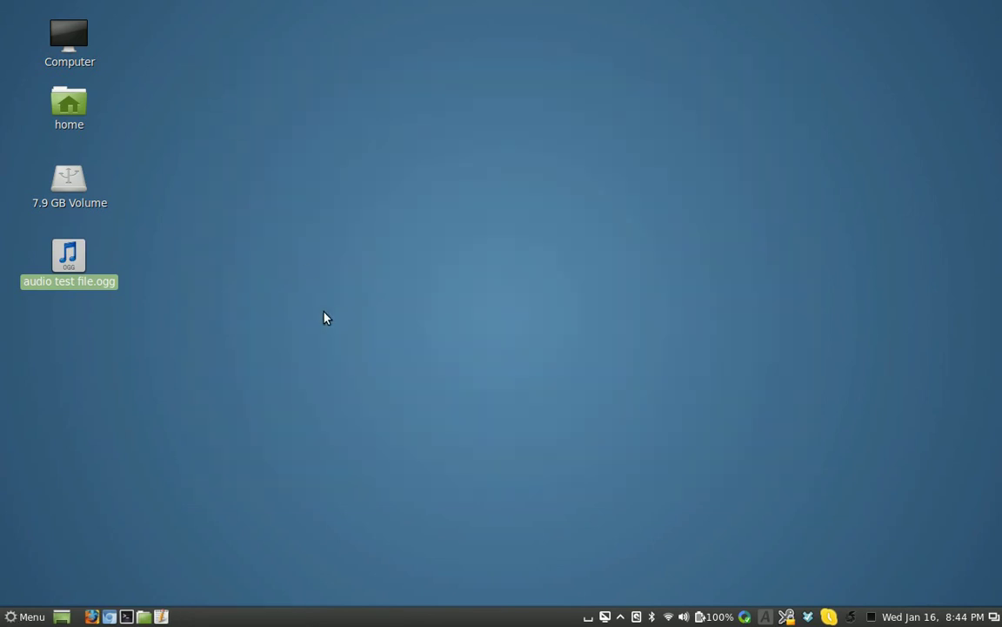